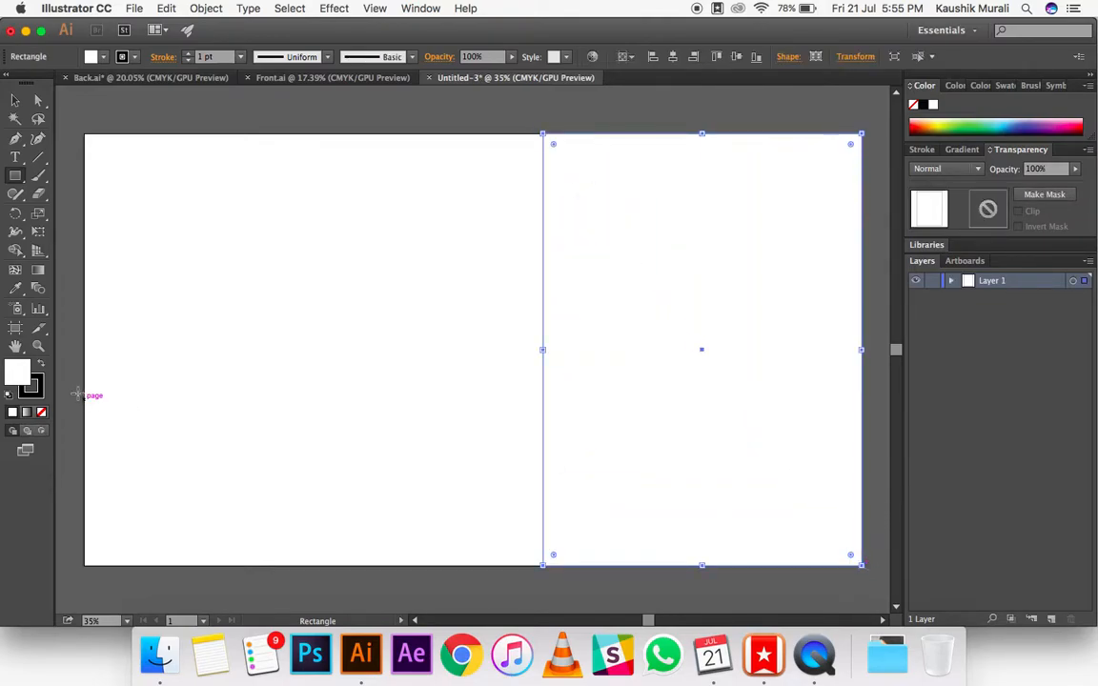
Step: Remove the stroke from the rectangle covering part of the card and fill it with dark grey #282828
click(188, 61)
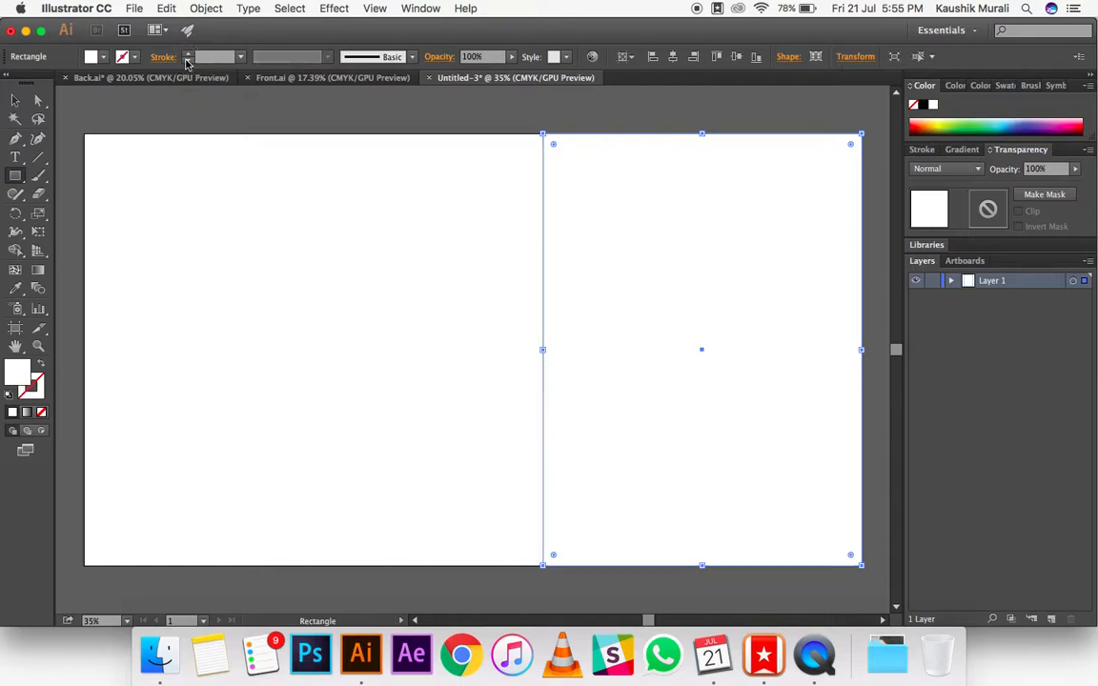
double_click(14, 379)
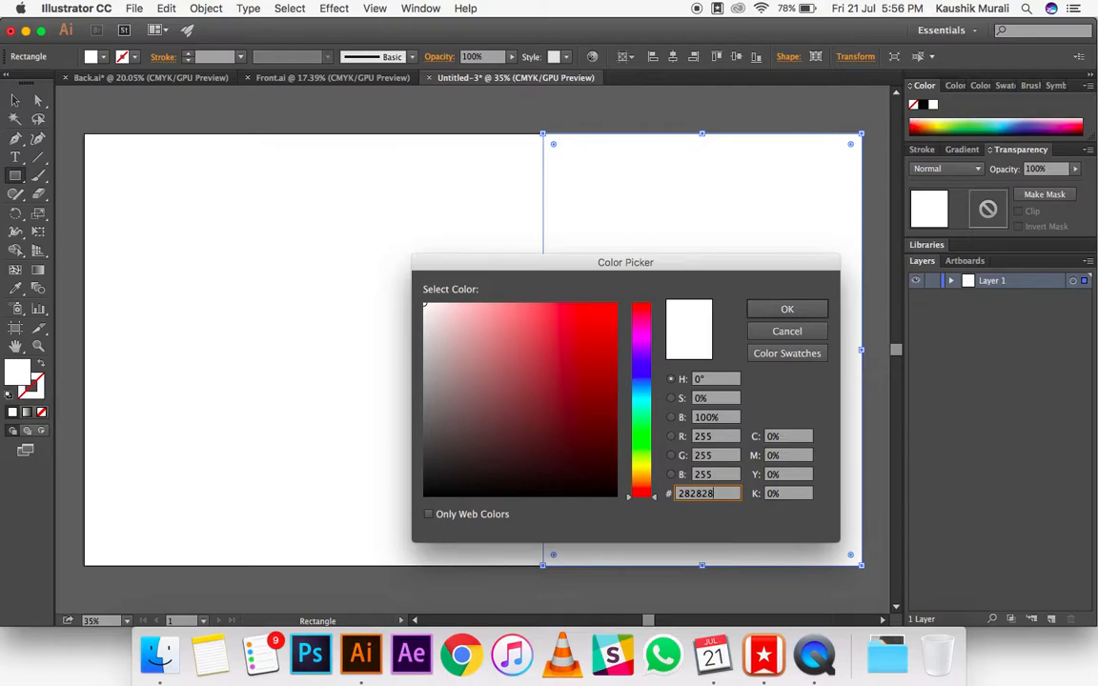
key(Return)
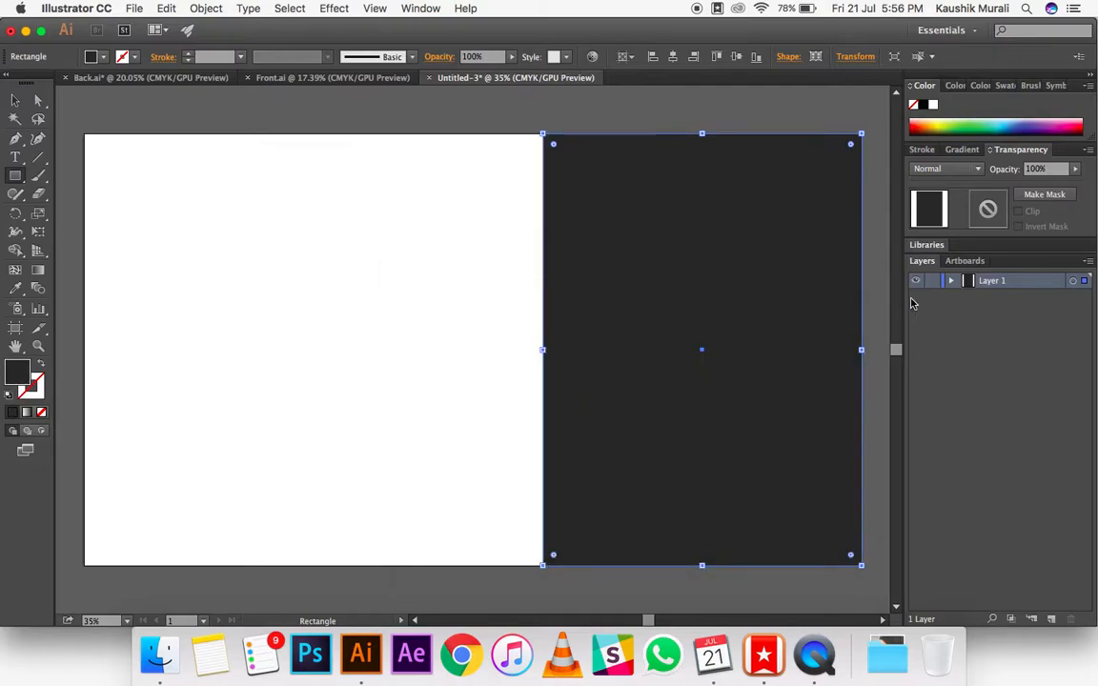
click(15, 99)
click(220, 117)
Step: Draw a horizontal line in the empty area beside the card and give it a white 3 pt stroke
click(167, 79)
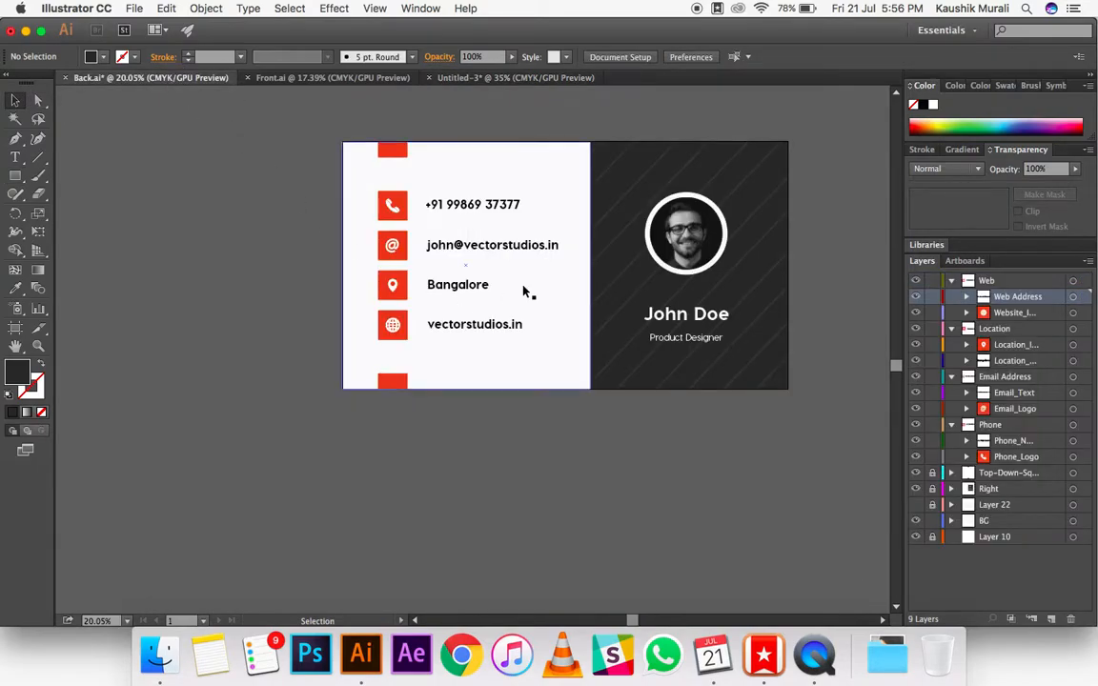
click(481, 78)
click(32, 160)
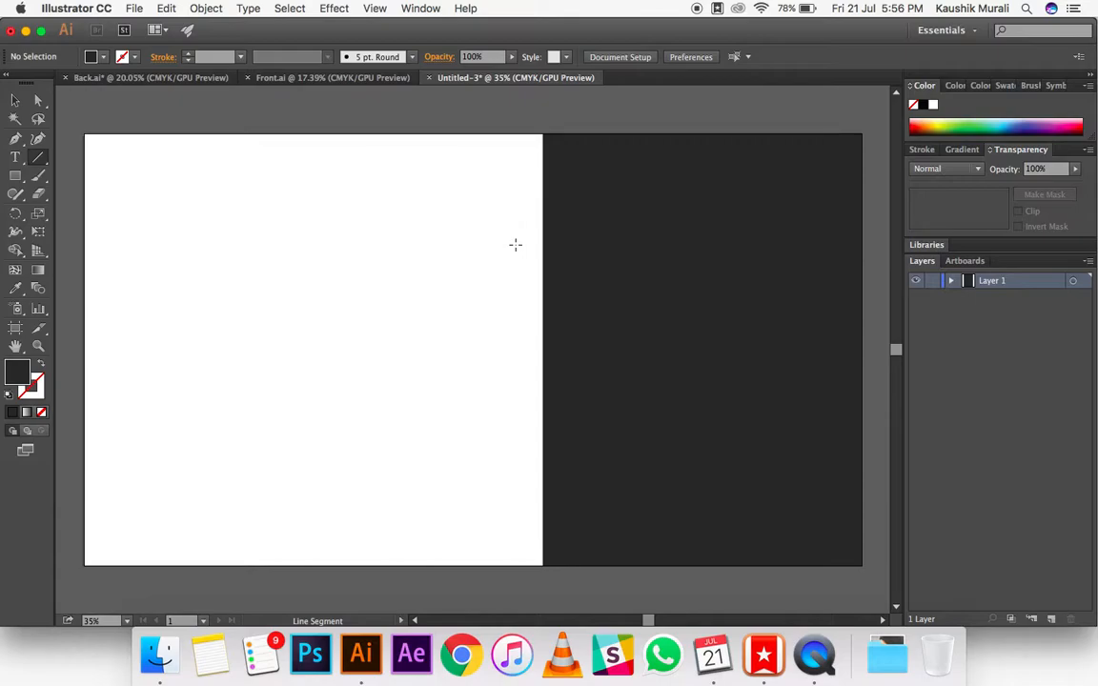
scroll(514, 246, down, 5)
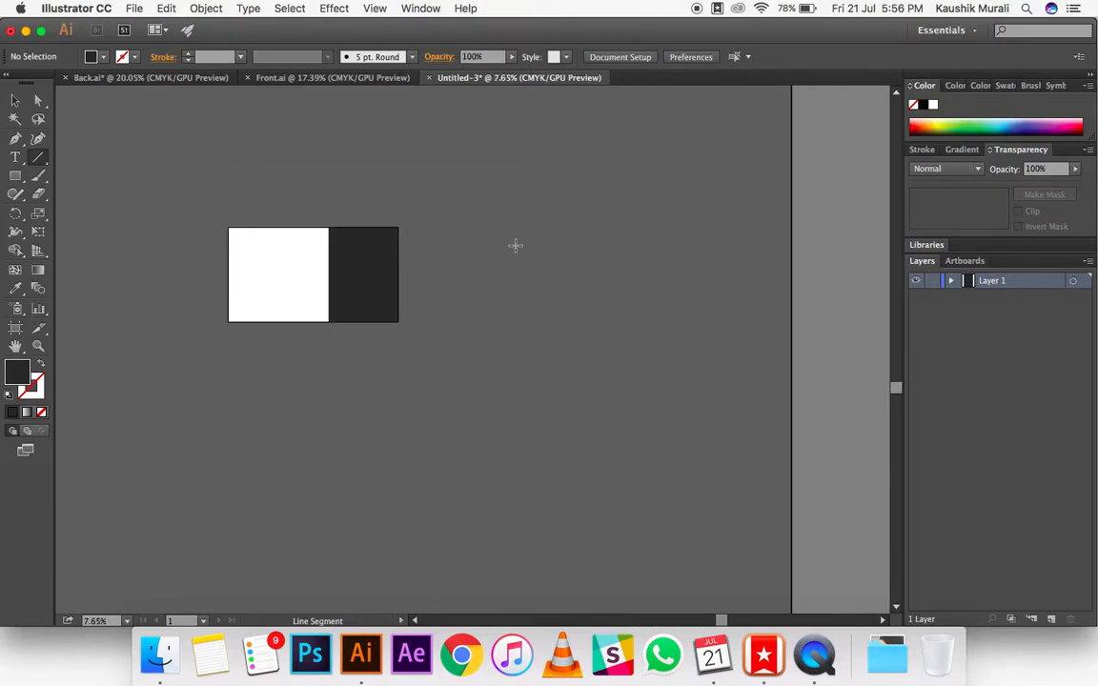
drag(485, 252, 650, 252)
double_click(38, 383)
click(425, 306)
click(782, 310)
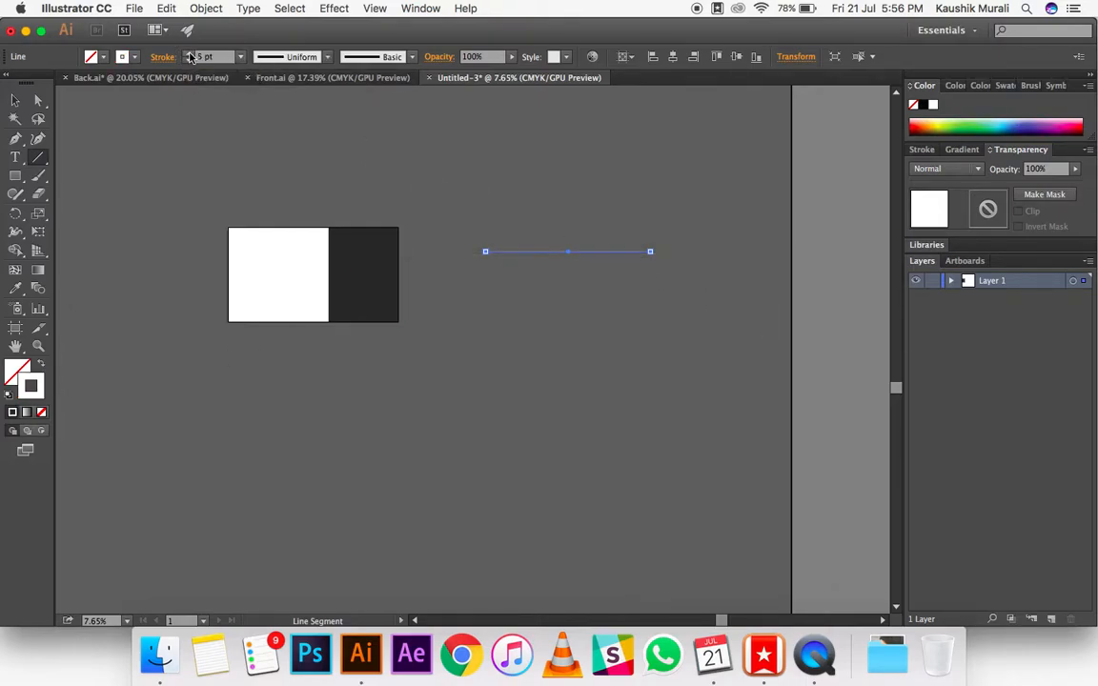
click(189, 54)
click(188, 53)
Step: Duplicate the white line downward repeatedly to build an evenly spaced stack of eight horizontal lines, and select them all
click(13, 100)
click(533, 261)
click(532, 252)
key(super+c)
drag(533, 254, 534, 281)
click(538, 302)
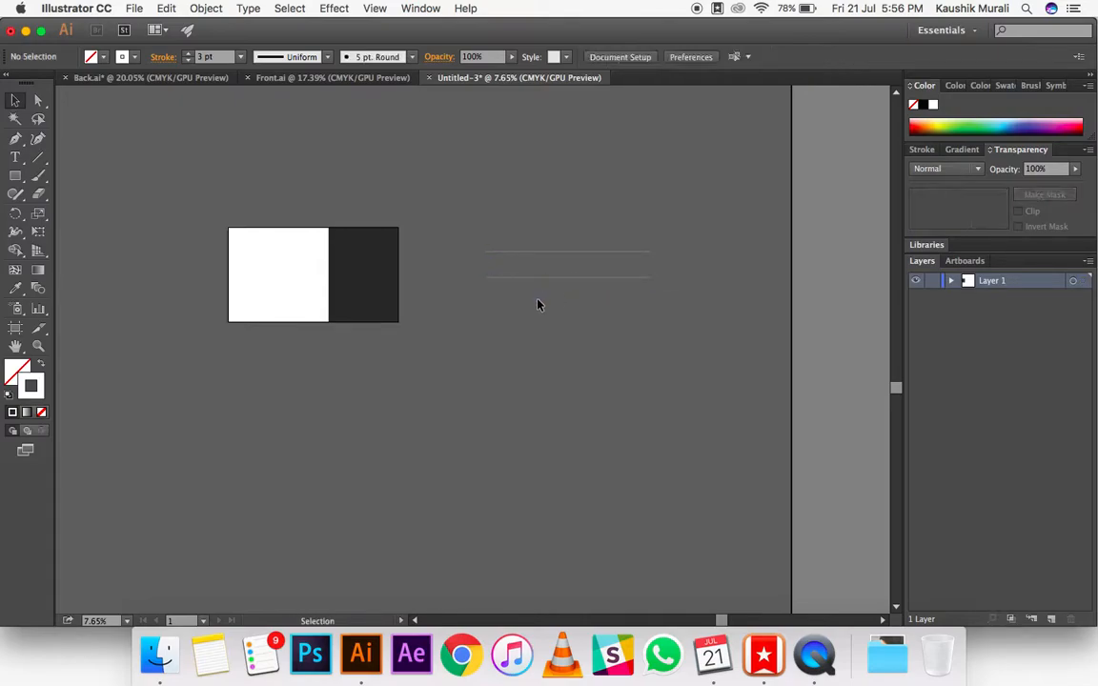
key(super+z)
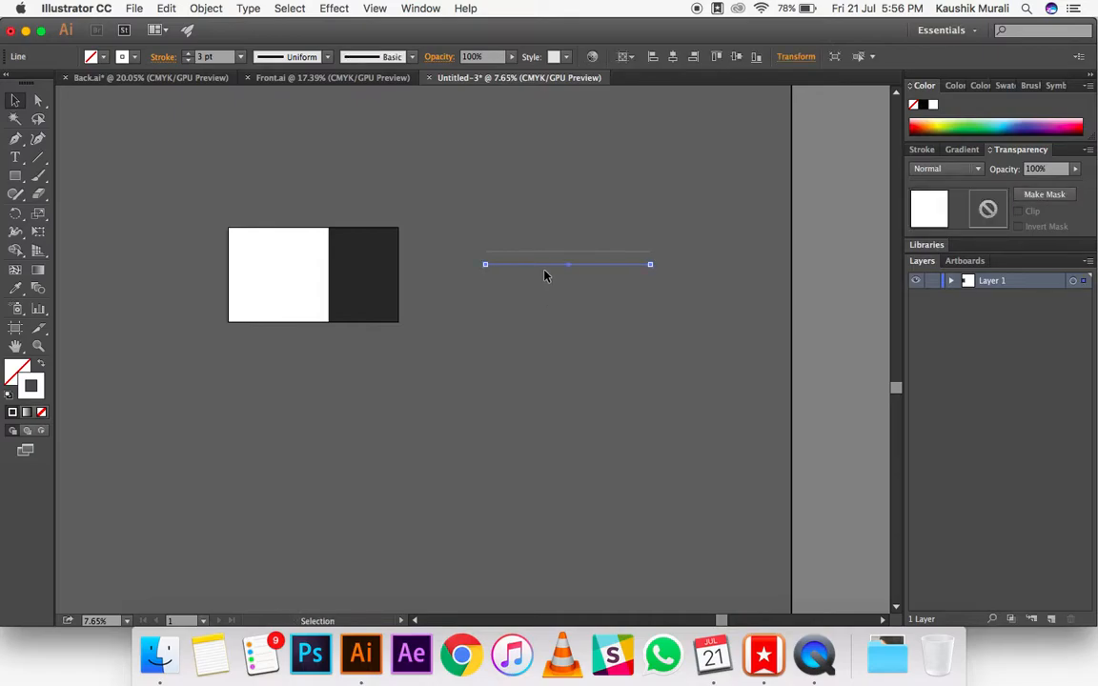
click(544, 281)
drag(547, 271, 548, 298)
click(592, 306)
drag(623, 306, 460, 223)
click(568, 320)
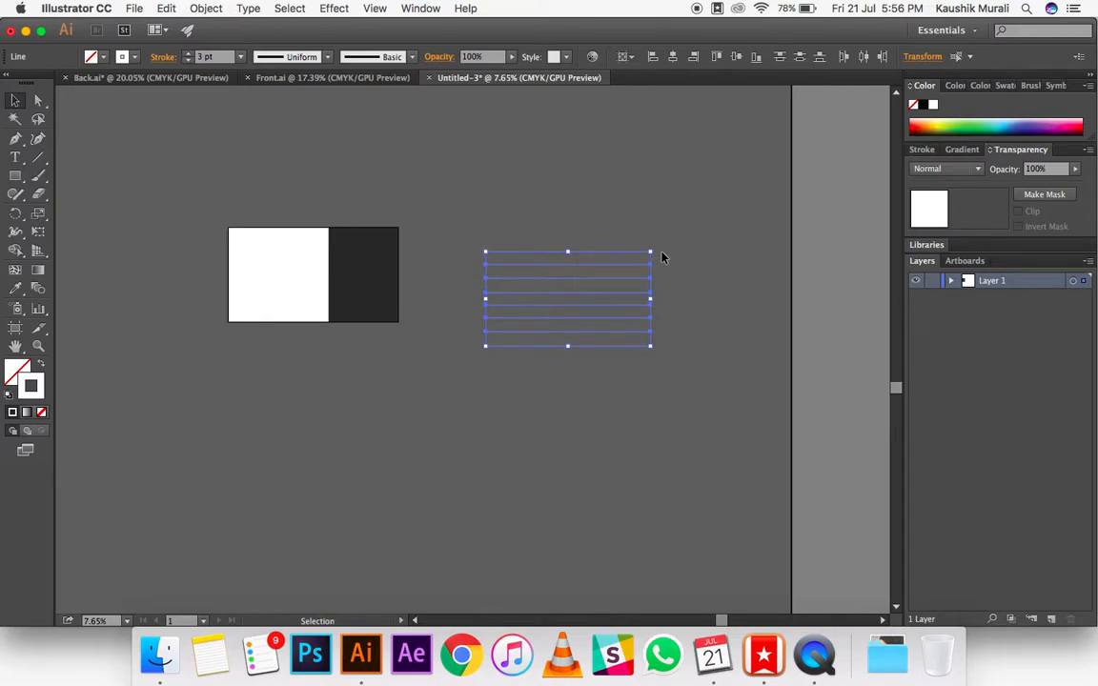
Step: Move the stack of lines onto the dark panel and rotate it so the lines run diagonally across the panel
drag(596, 259, 425, 257)
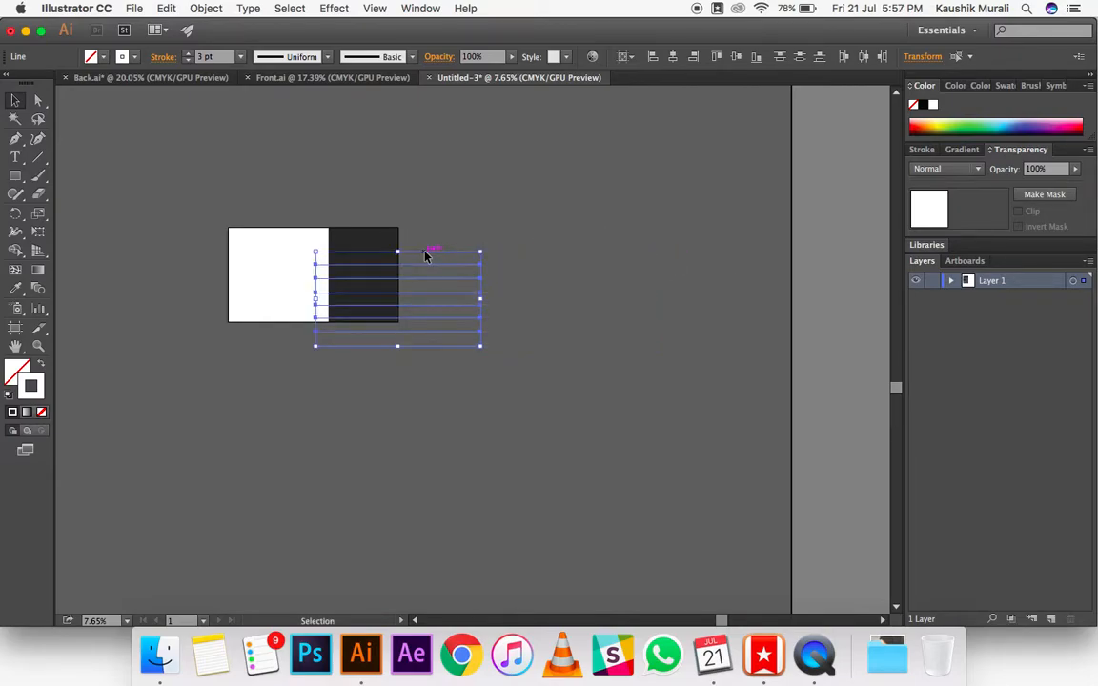
scroll(425, 257, up, 2)
scroll(425, 257, up, 3)
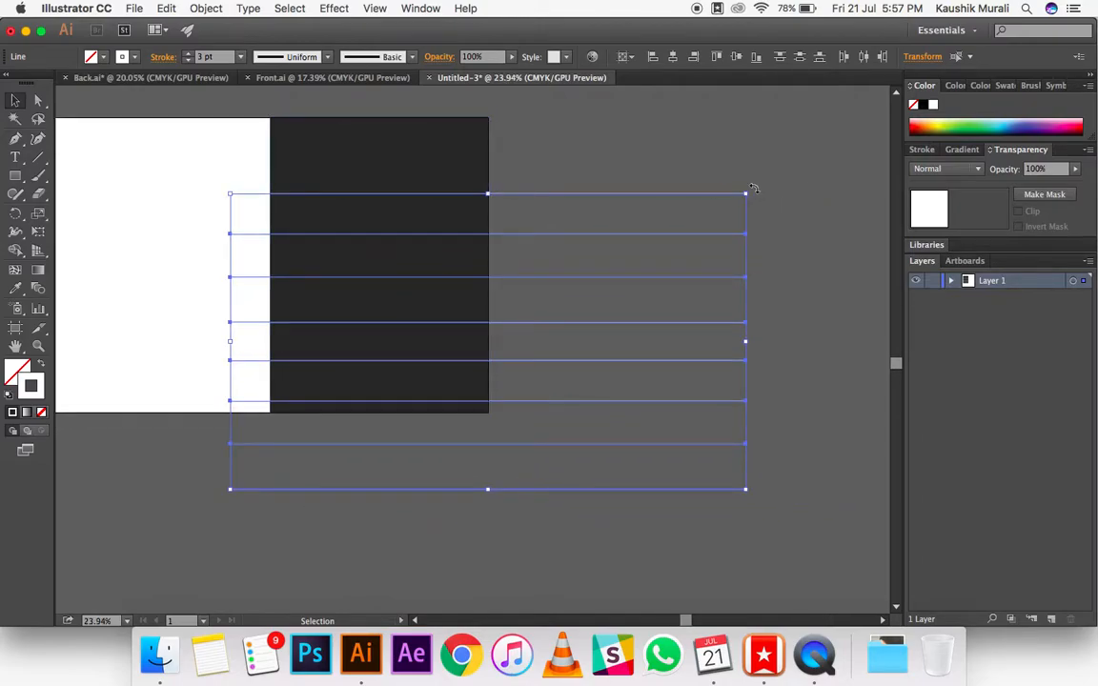
click(755, 196)
drag(750, 514, 575, 171)
drag(752, 188, 513, 143)
drag(532, 191, 377, 164)
click(667, 274)
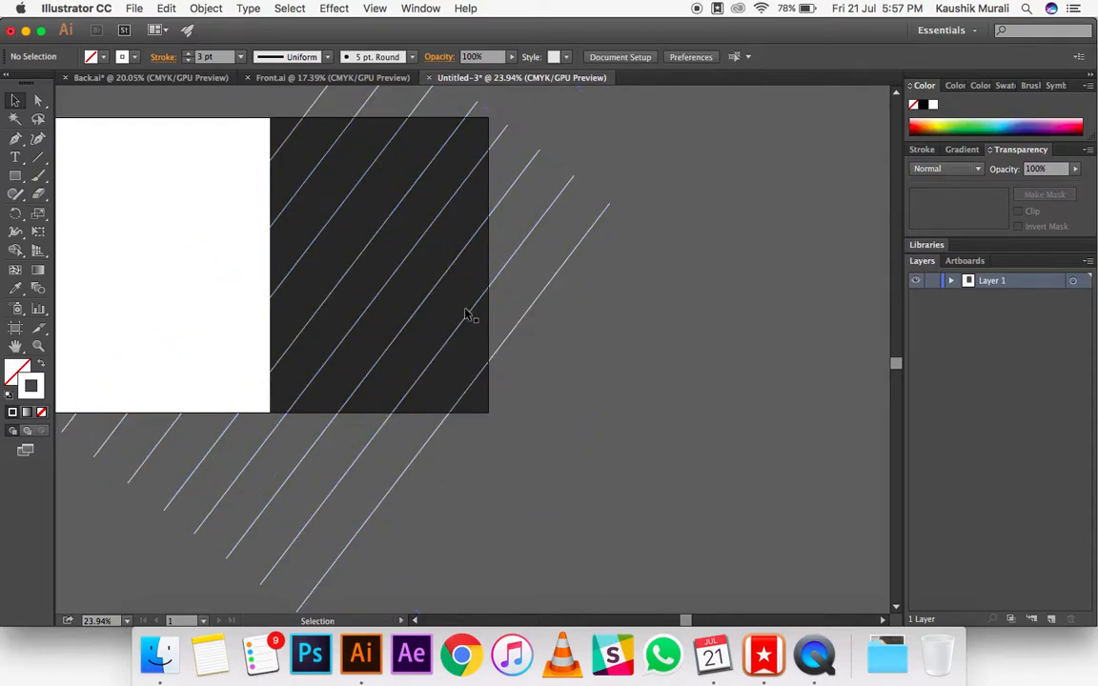
Step: Select all eight diagonal lines and set their opacity to 20%
drag(610, 323, 514, 162)
shift+click(459, 118)
shift+click(388, 113)
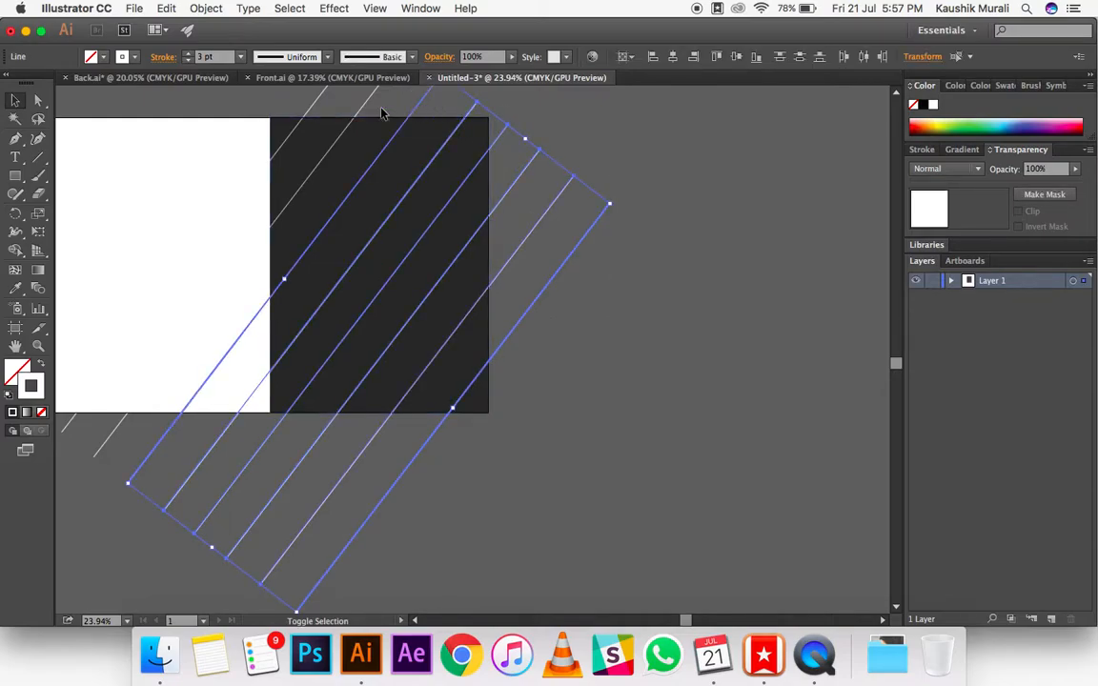
shift+click(366, 105)
shift+click(320, 102)
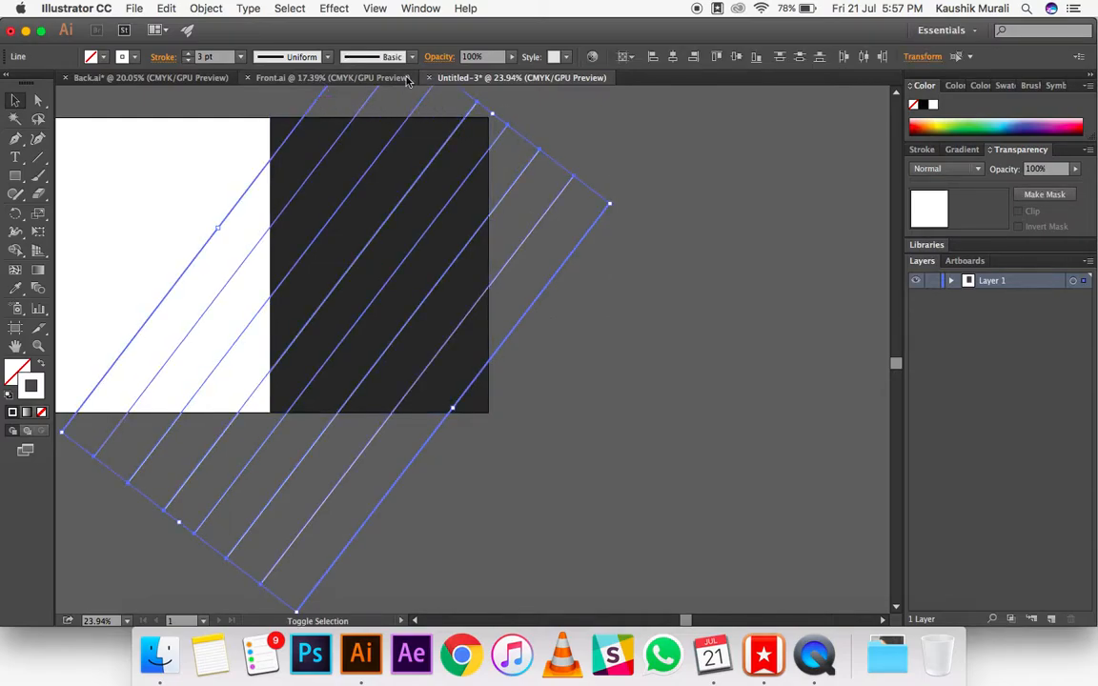
click(474, 56)
text(20)
key(Return)
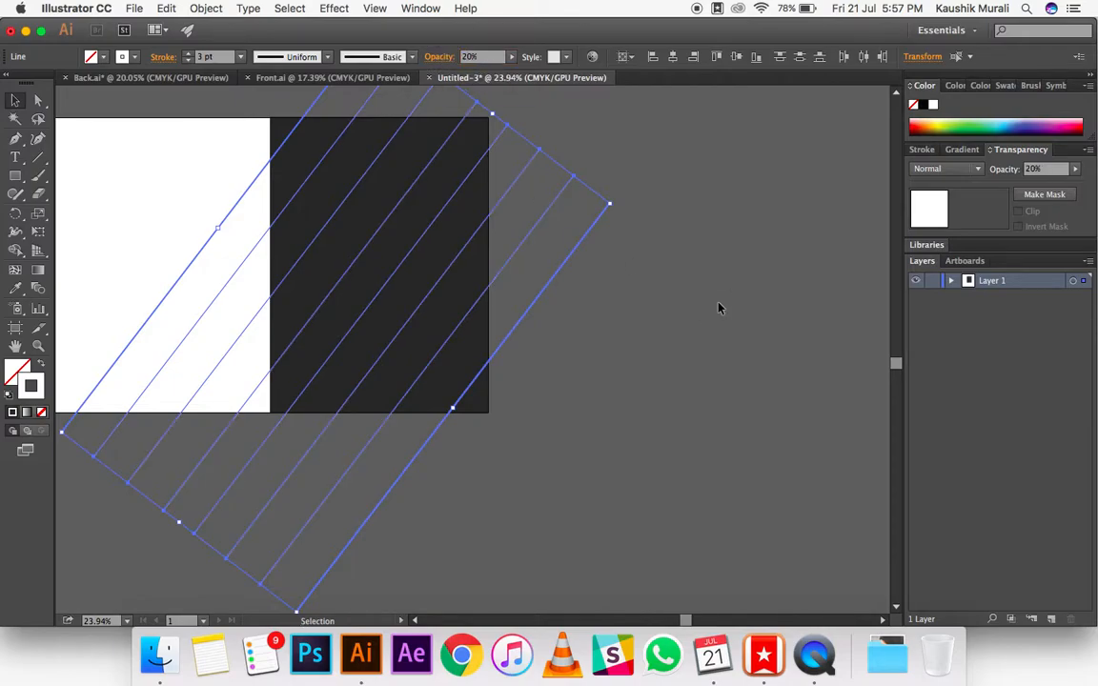
click(546, 340)
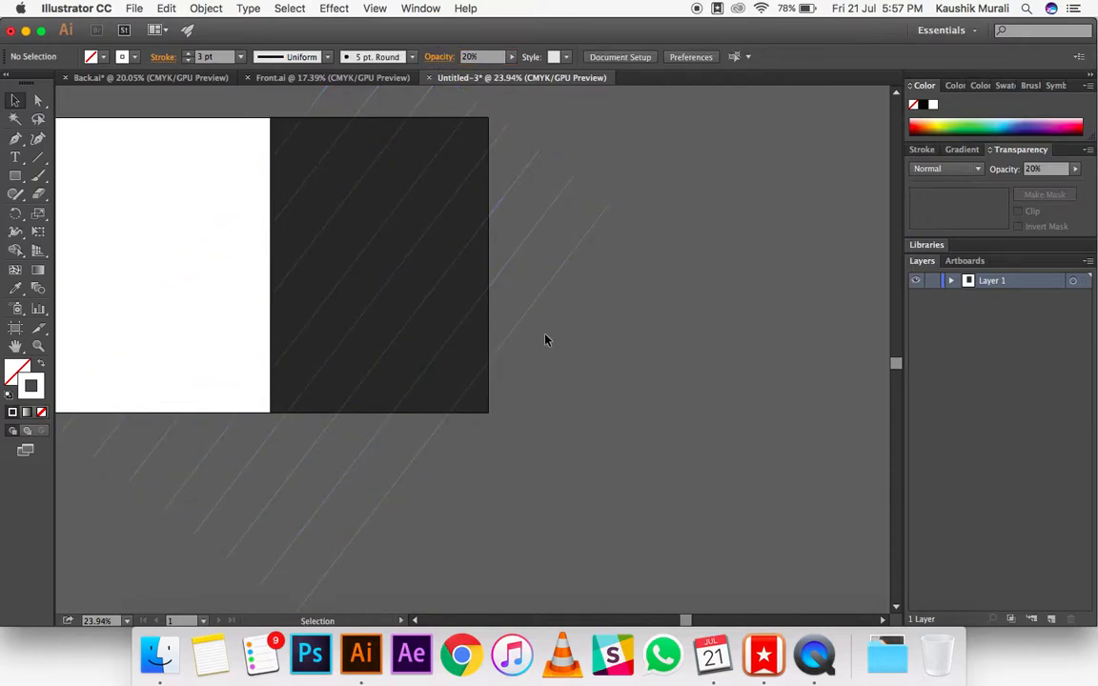
Step: Paste a copy of the dark rectangle in front, exactly over the original, and remove the copy's fill
click(454, 159)
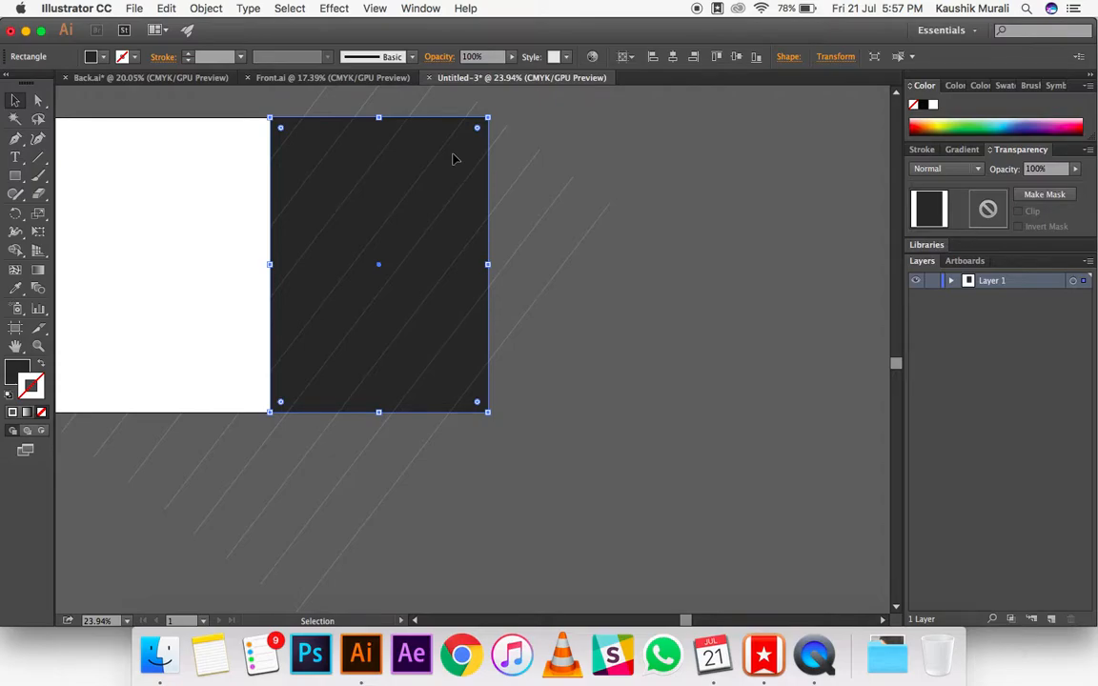
click(673, 260)
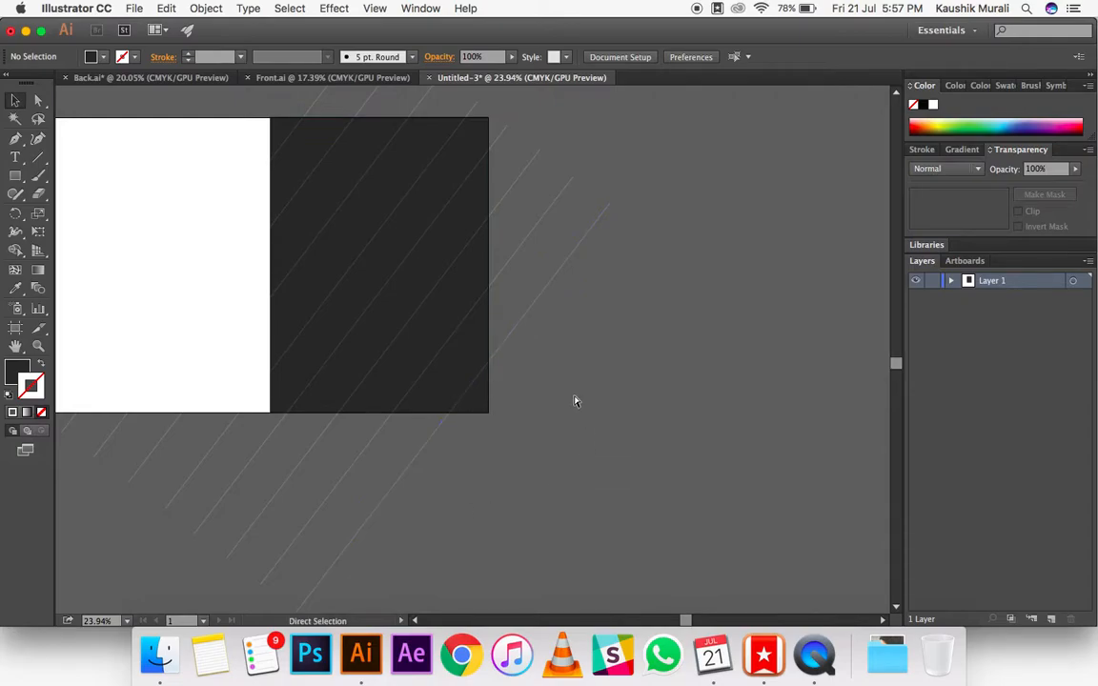
key(a)
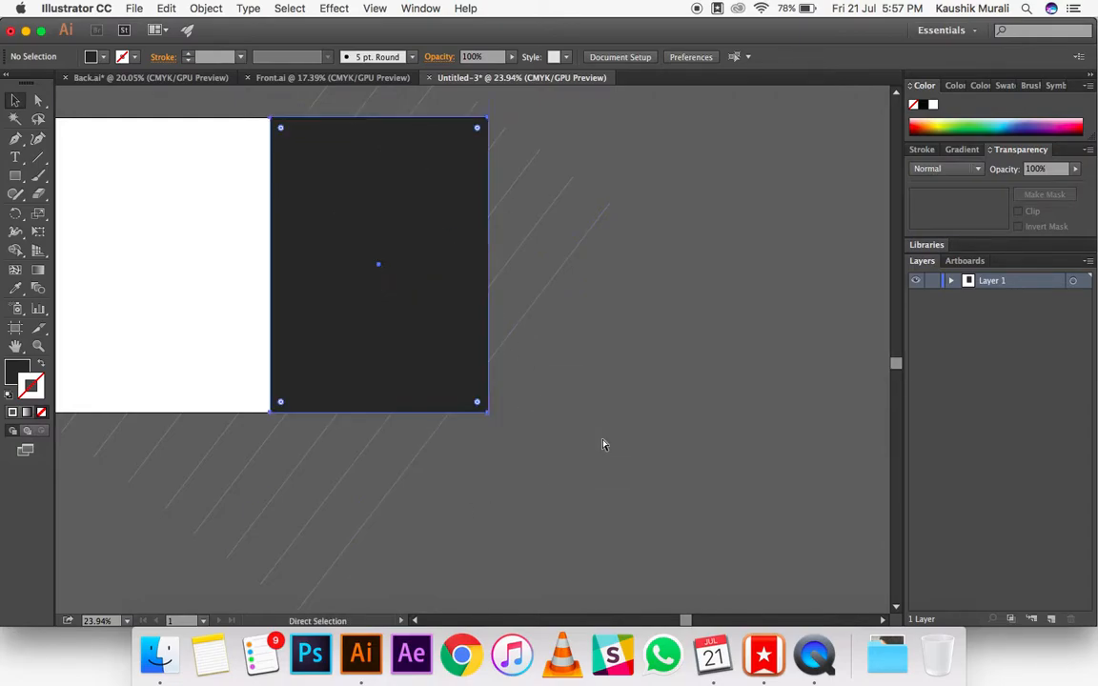
key(super+f)
click(19, 373)
click(42, 413)
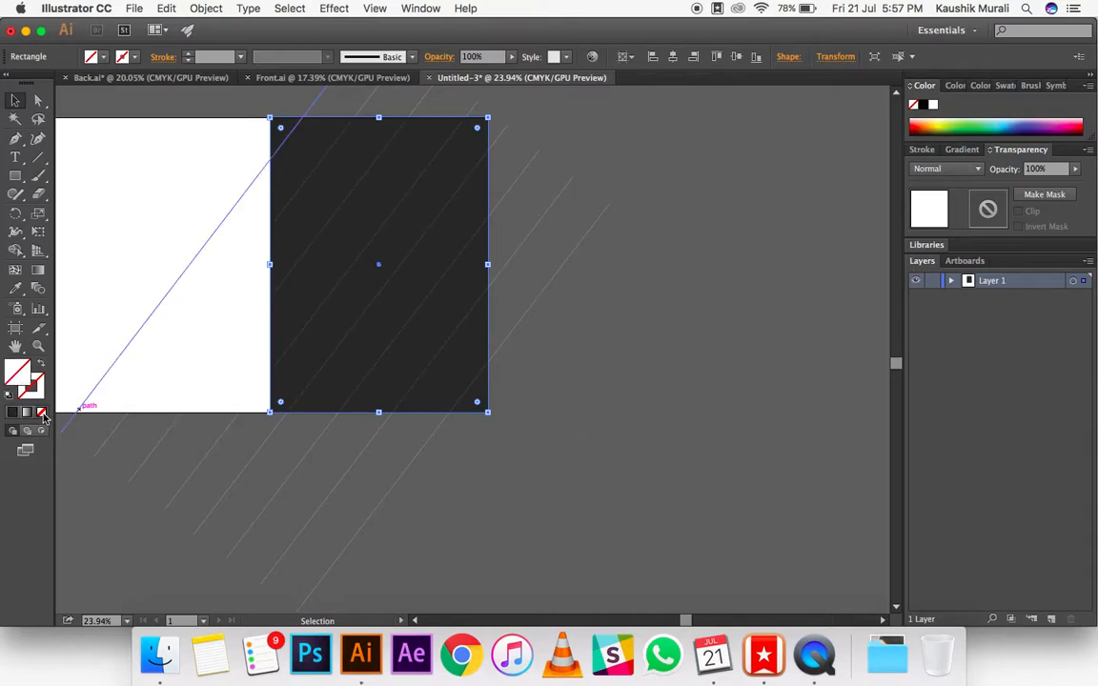
click(600, 438)
Step: Clip the diagonal lines to the dark panel by making a clipping mask with the unfilled rectangle copy
scroll(600, 436, down, 1)
drag(612, 340, 322, 136)
key(a)
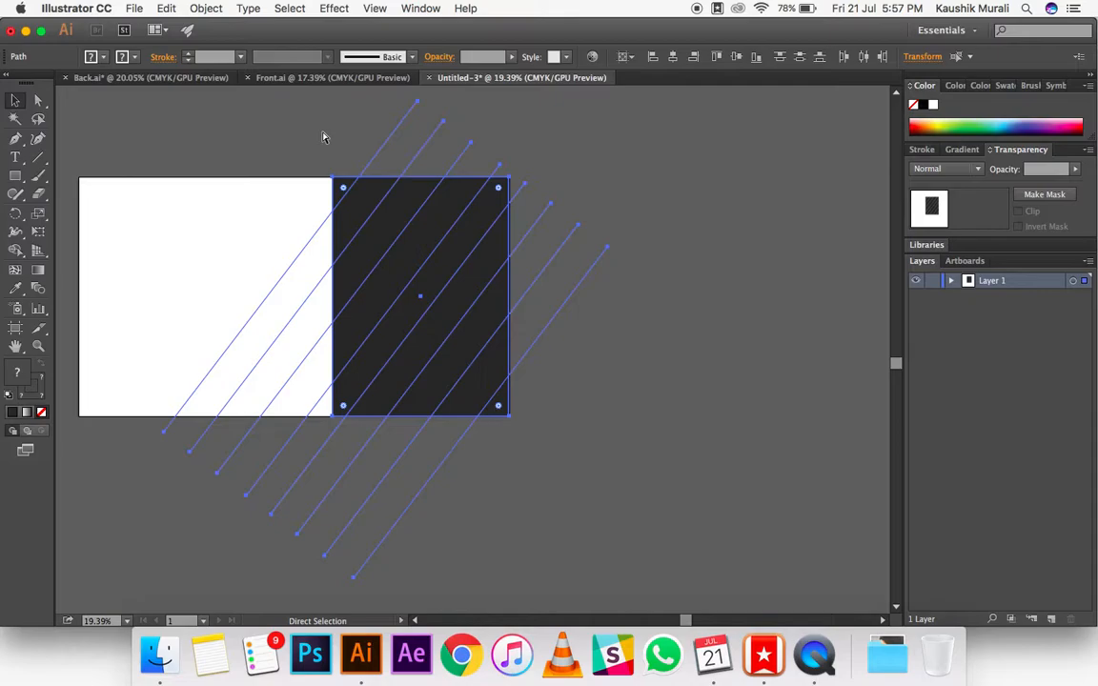
key(super+7)
key(v)
click(572, 313)
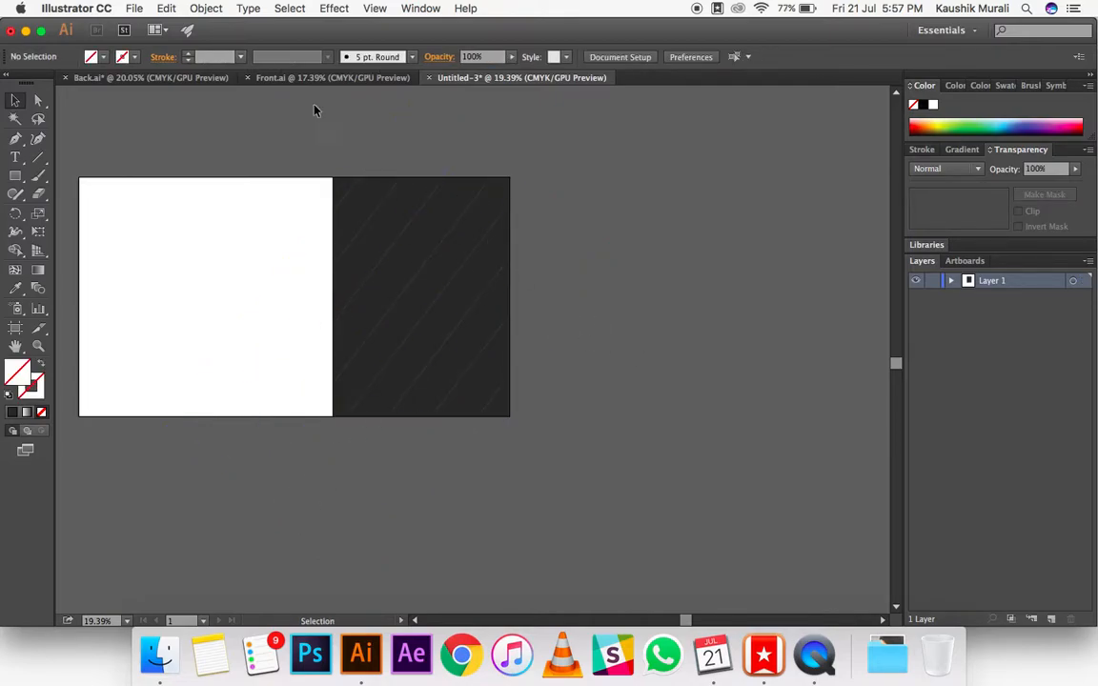
Step: Check the finished Back.ai design for reference, and draw a white-filled circle on the dark panel of the new card
click(155, 78)
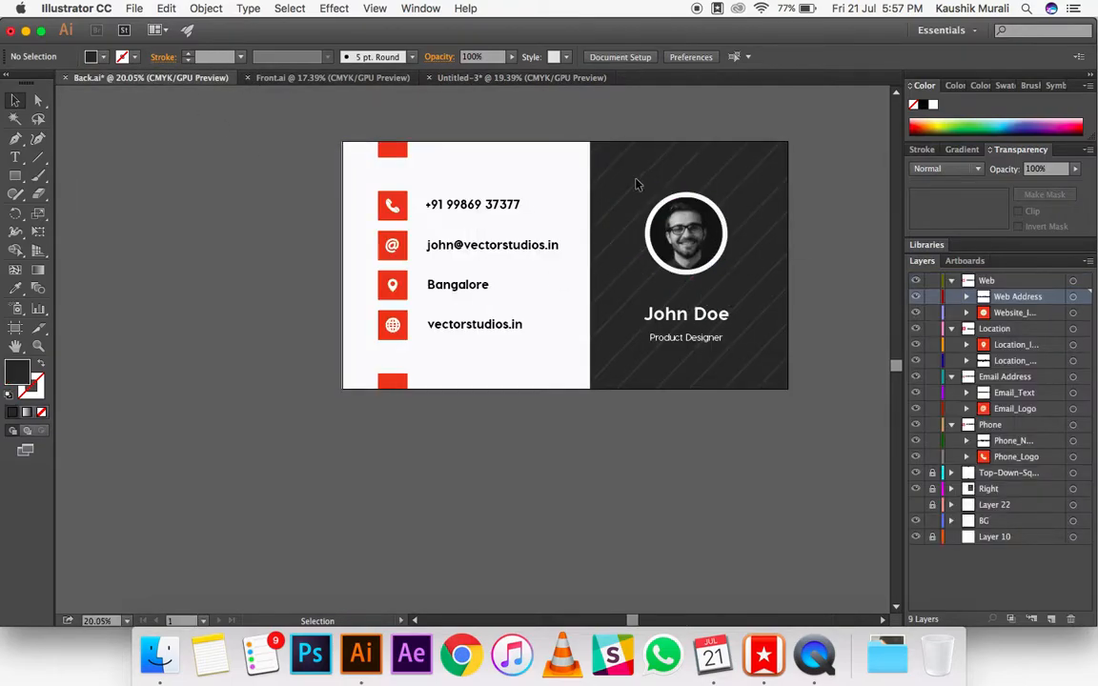
click(448, 77)
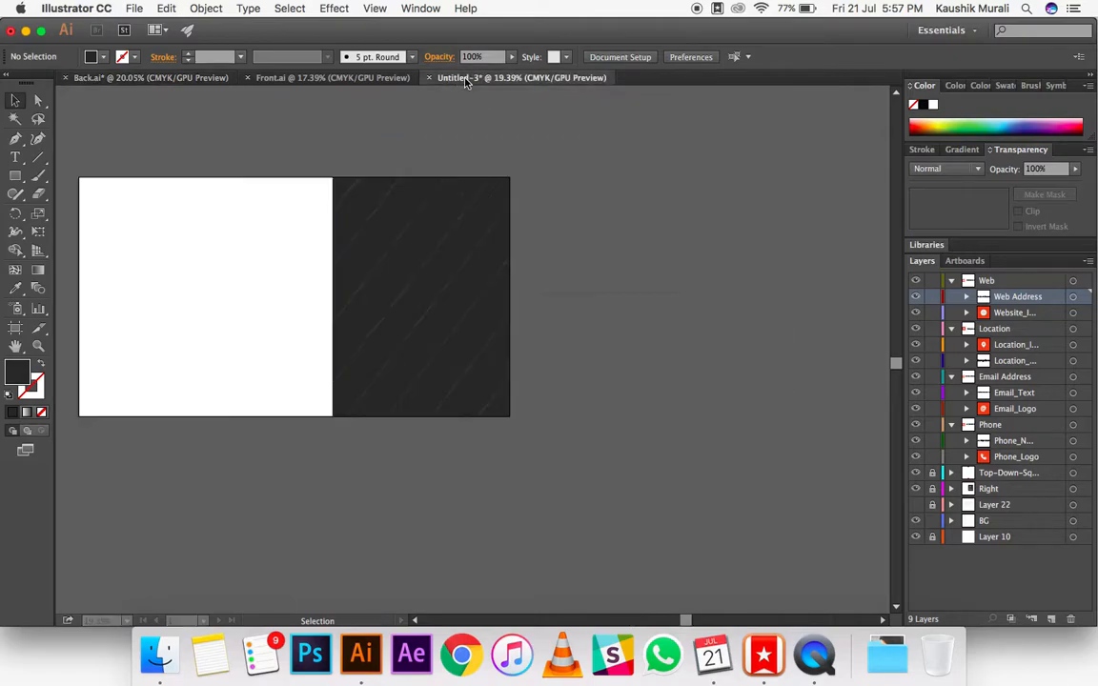
drag(6, 178, 67, 214)
drag(394, 242, 439, 259)
double_click(17, 374)
click(779, 309)
key(v)
Step: Resize the white circle and centre it horizontally in the upper half of the dark panel
click(556, 265)
click(431, 265)
drag(374, 218, 388, 232)
drag(450, 267, 427, 273)
click(562, 276)
click(559, 289)
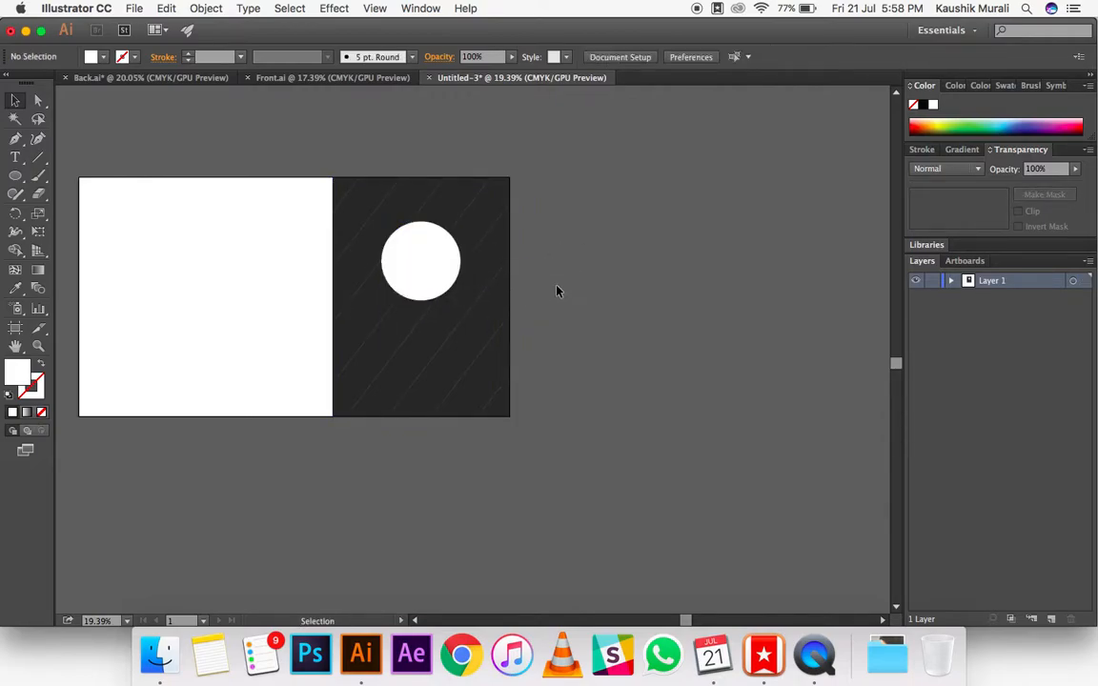
Step: Place the man's portrait JPG from the Asset folder and position it with the face over the white circle
click(133, 8)
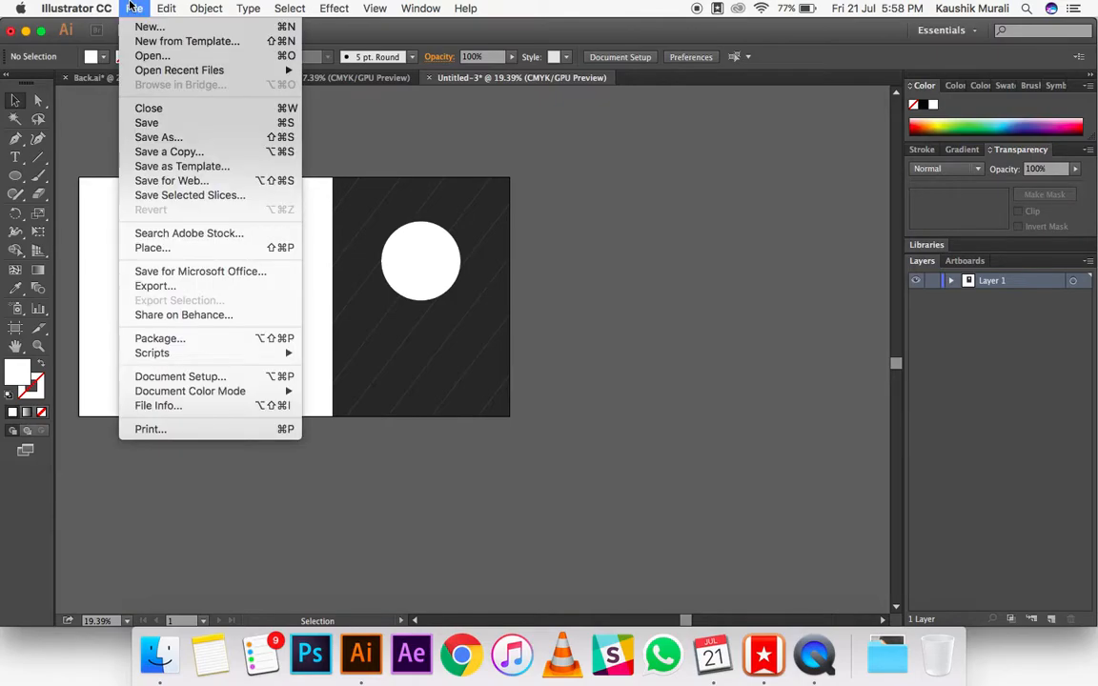
click(153, 248)
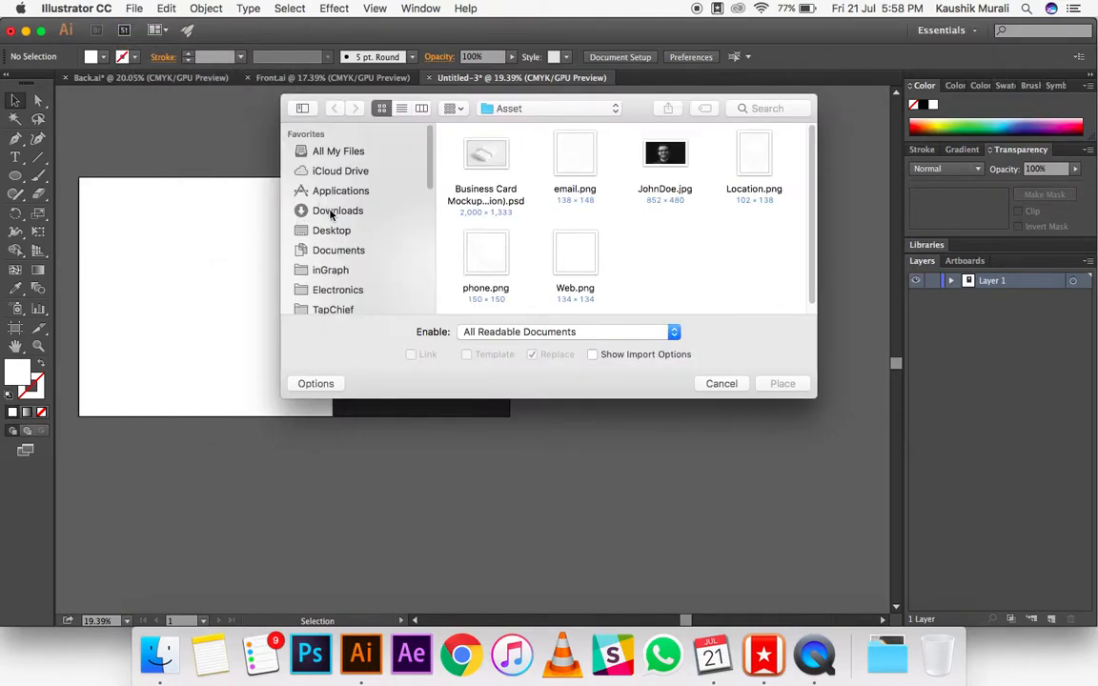
double_click(656, 172)
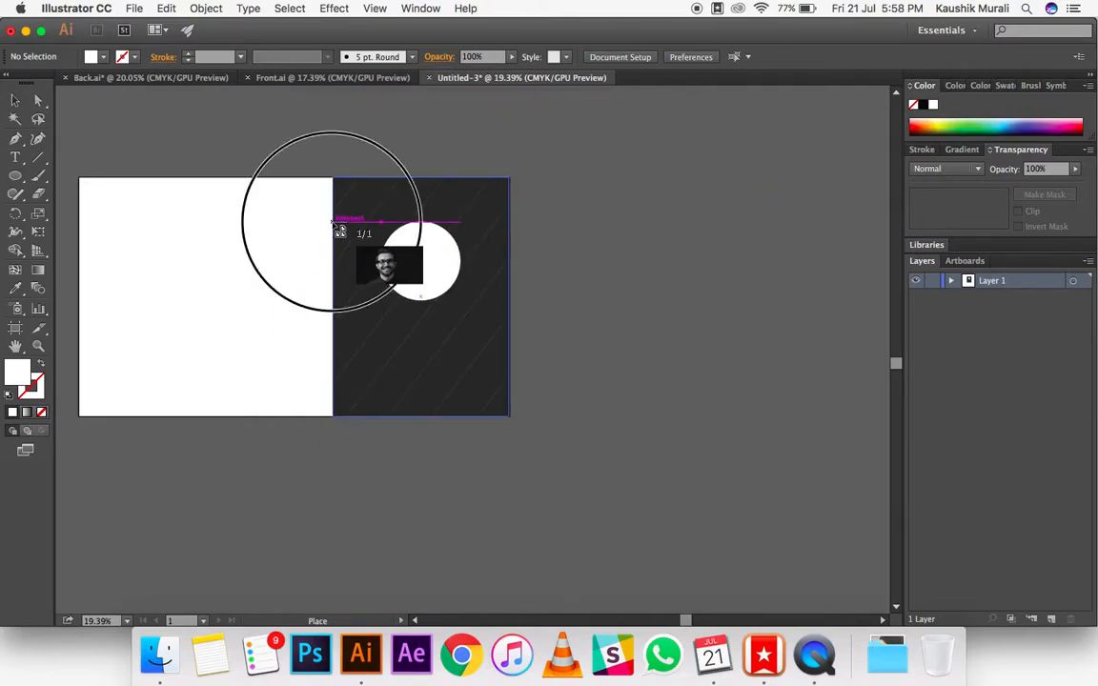
click(333, 222)
mouse_move(423, 260)
mouse_down()
mouse_move(448, 264)
mouse_move(426, 252)
mouse_up()
click(595, 267)
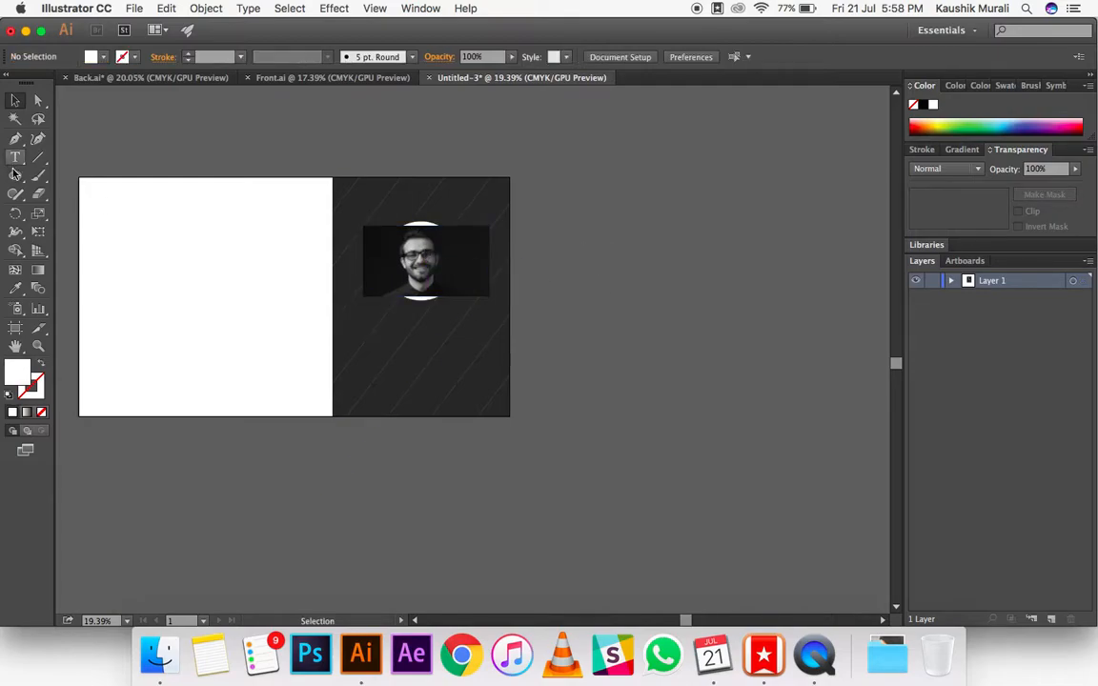
Step: Draw an unfilled circle around the face in the photo, slightly smaller than the white circle and concentric with it
click(14, 175)
click(74, 214)
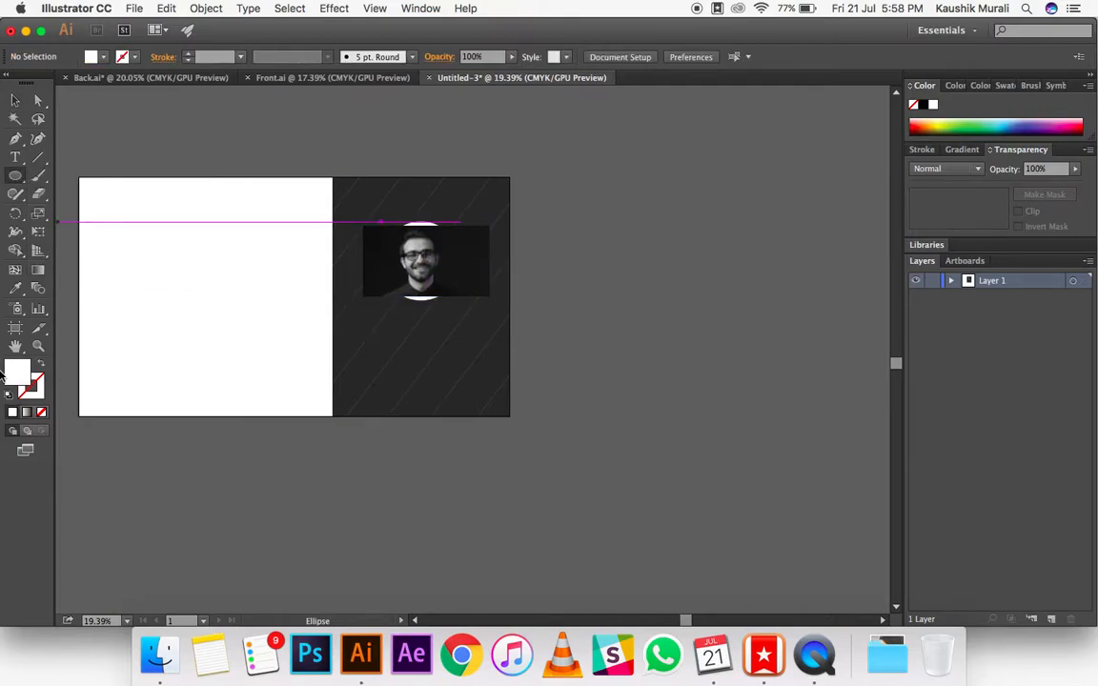
click(42, 412)
drag(394, 242, 440, 297)
key(v)
drag(445, 250, 441, 243)
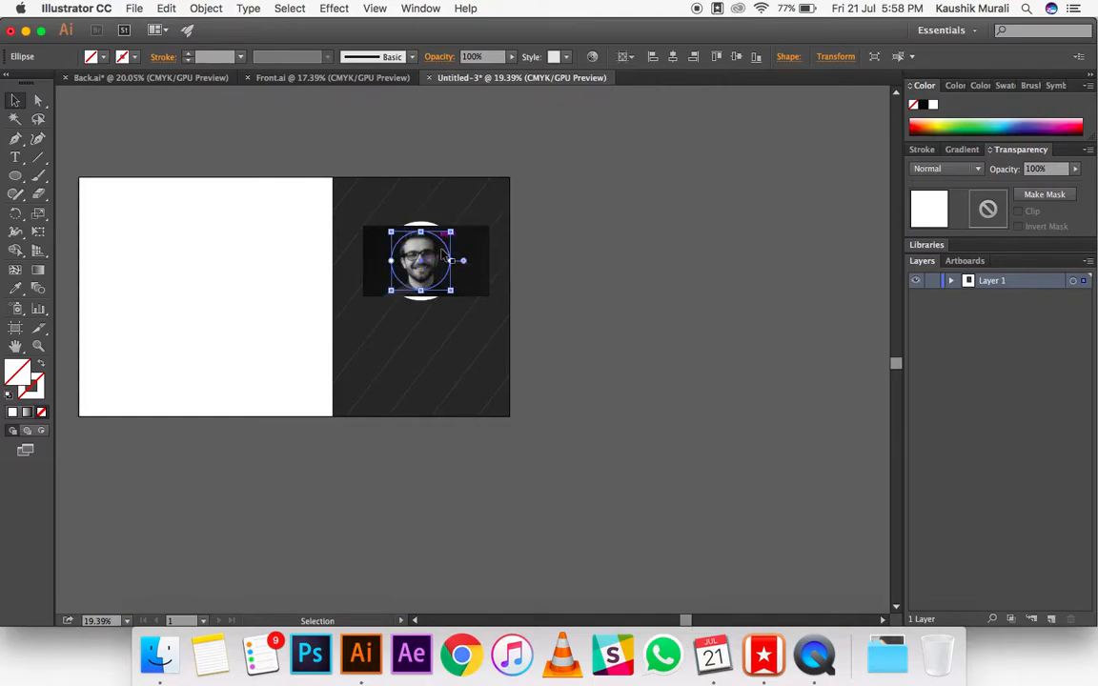
Step: Make a clipping mask from the unfilled circle, with the portrait photo and the white circle included in the selection
click(473, 291)
click(444, 250)
shift+click(430, 225)
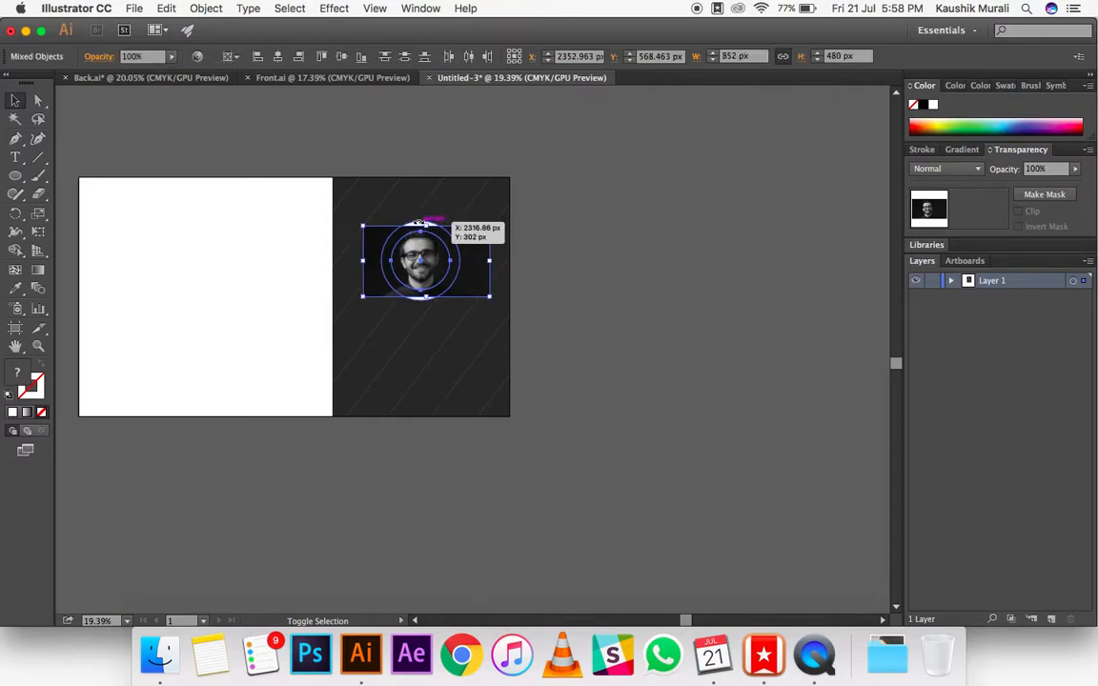
shift+click(417, 223)
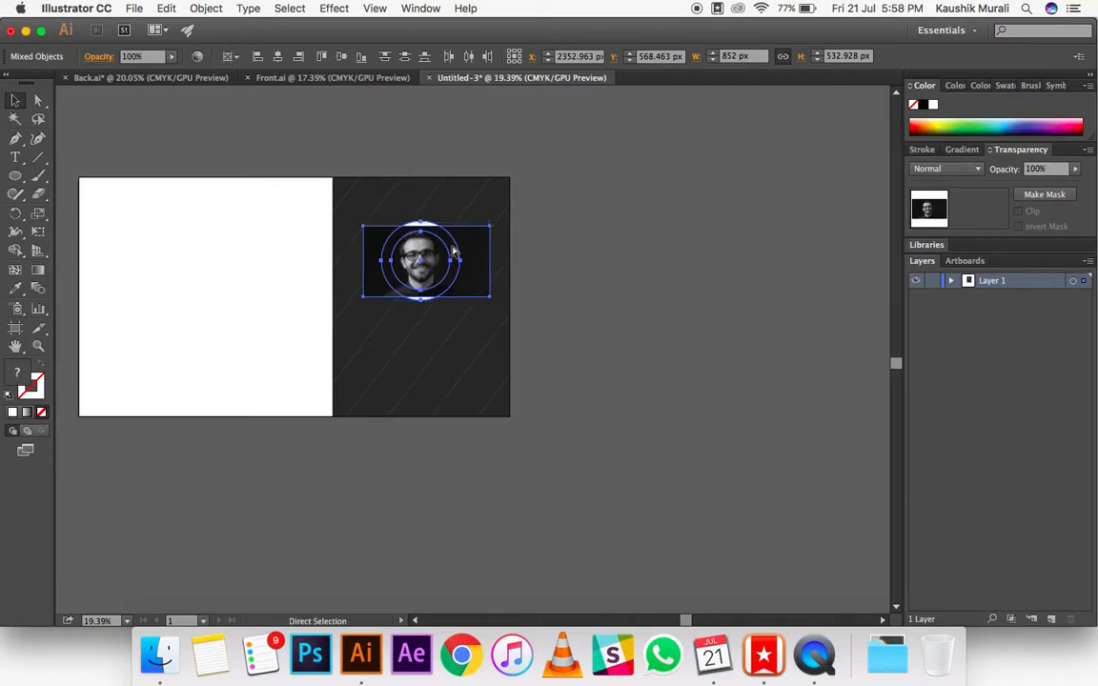
key(super+7)
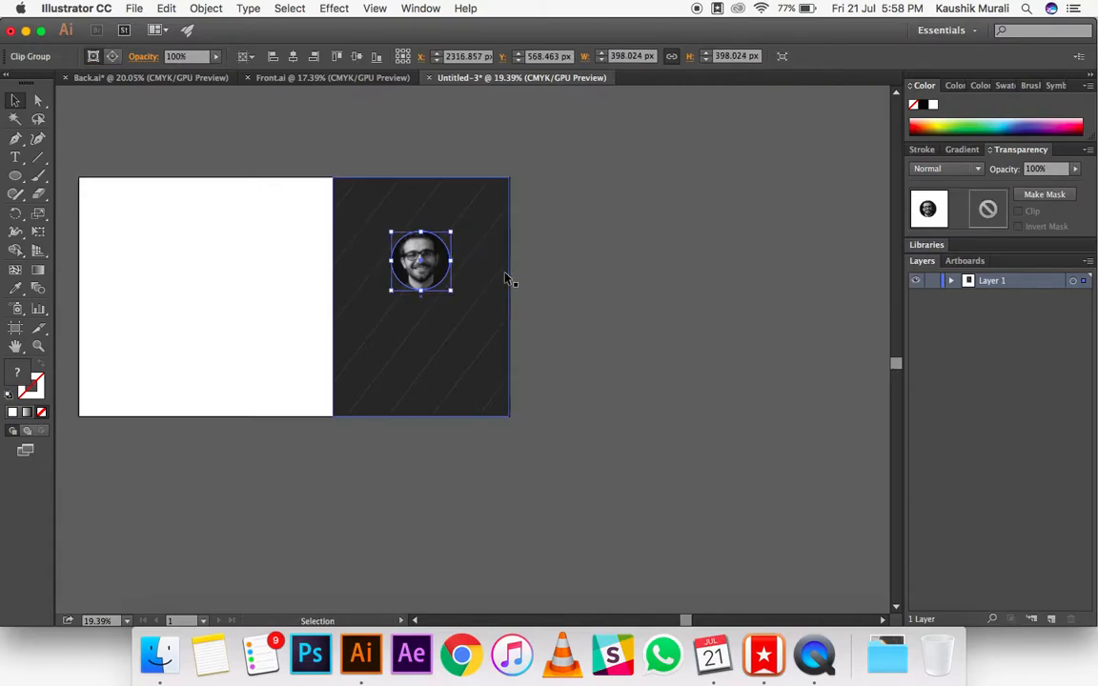
Step: Undo the clipping mask and make it again from only the portrait photo and the unfilled circle, keeping the white circle out
click(575, 276)
key(super+z)
click(570, 224)
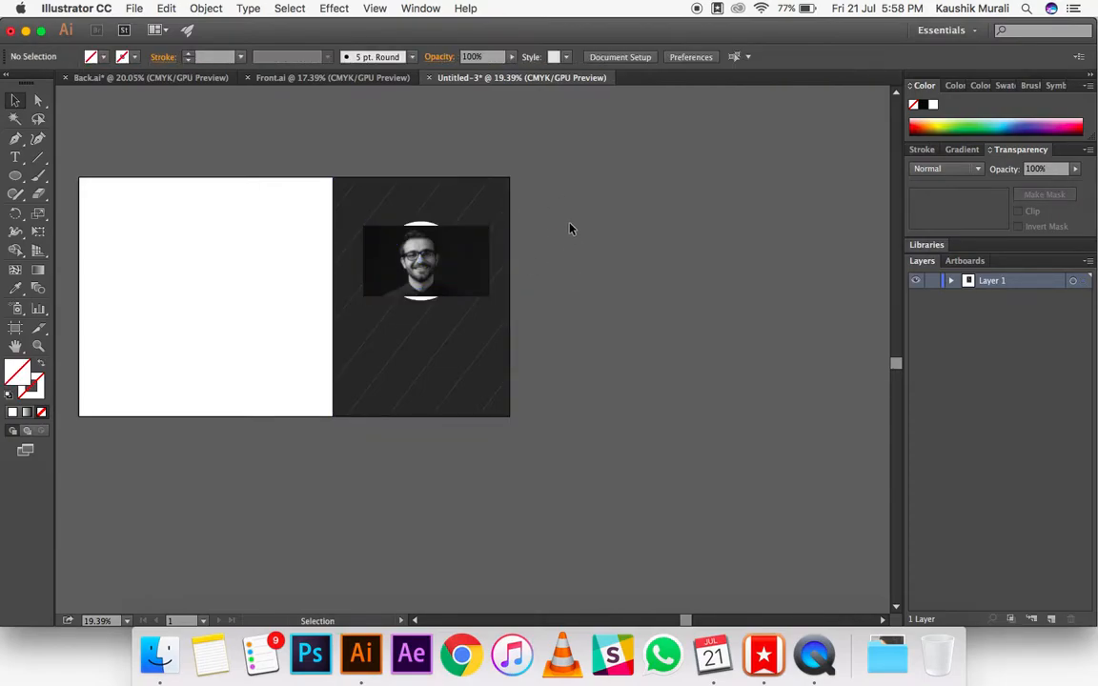
click(429, 235)
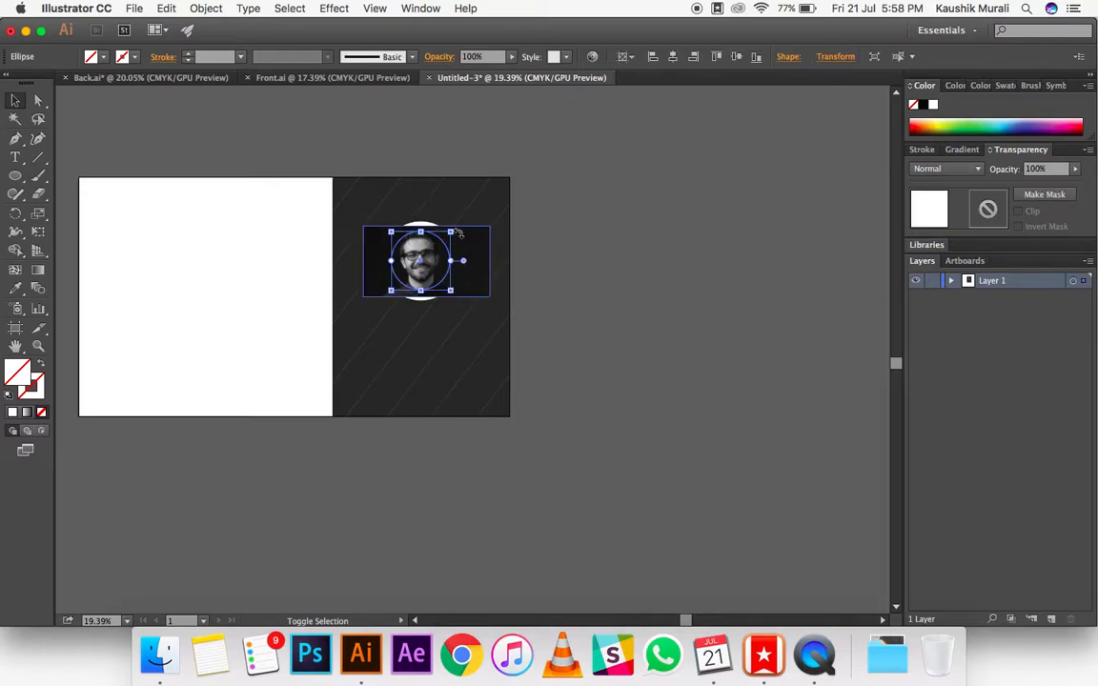
shift+click(467, 247)
key(super+7)
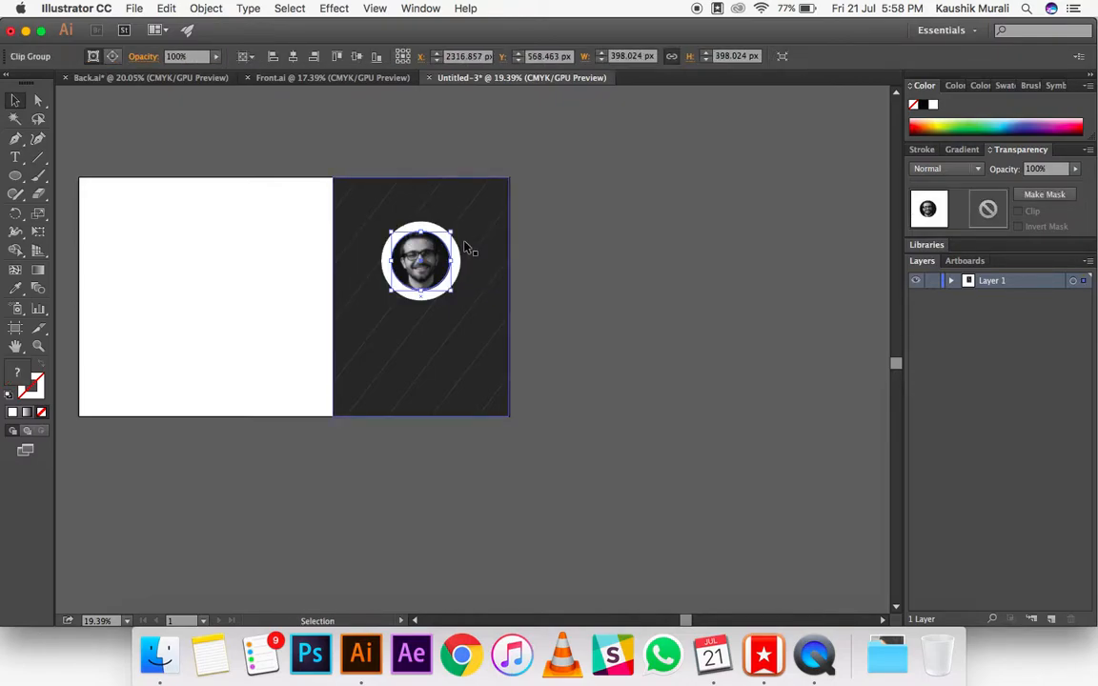
Step: Enlarge the masked portrait to about 465 px across and centre it inside the white circle, leaving a thin white ring
click(611, 272)
click(417, 264)
drag(451, 291, 459, 303)
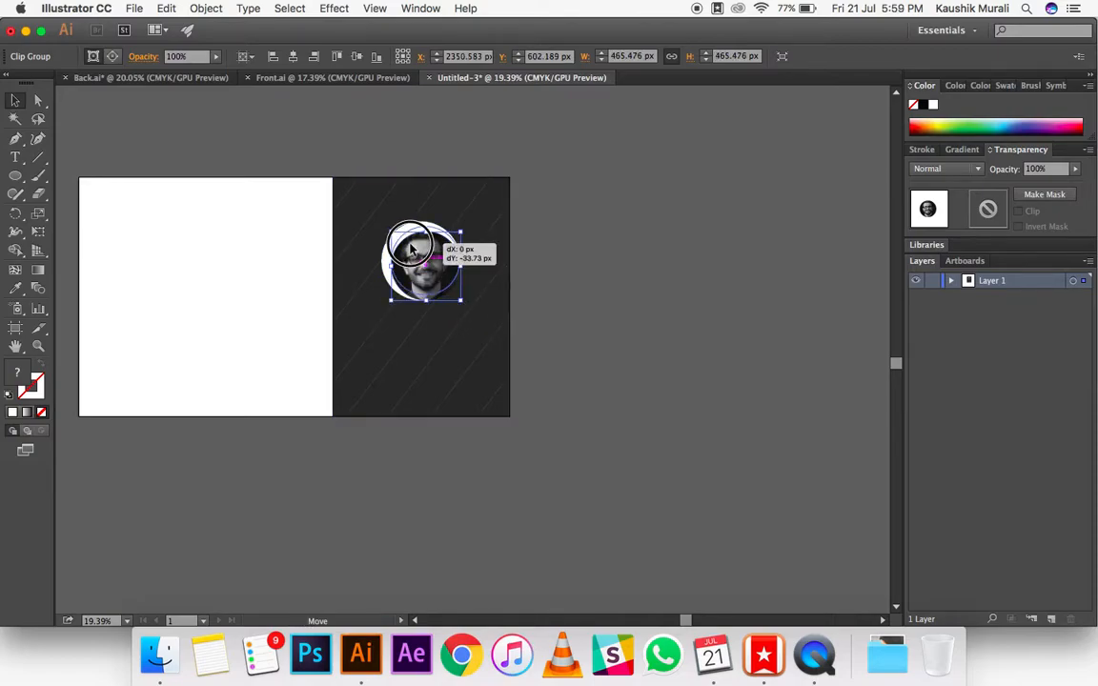
click(573, 276)
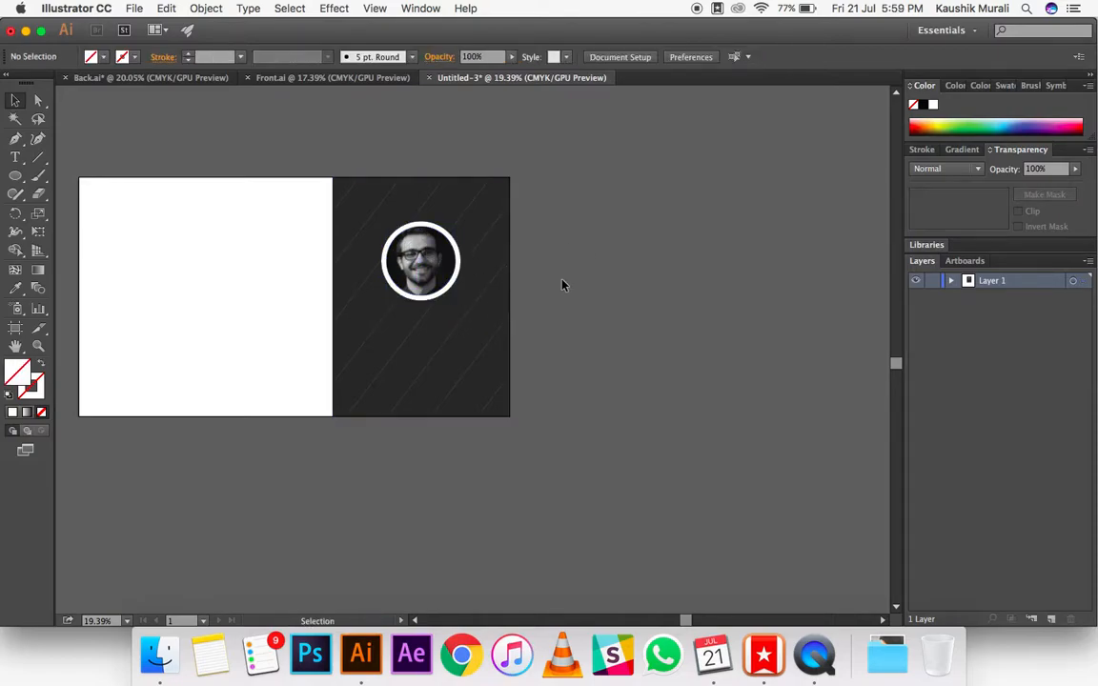
Step: Switch alignment to the selection and centre the portrait and white circle horizontally with the dark panel
click(440, 265)
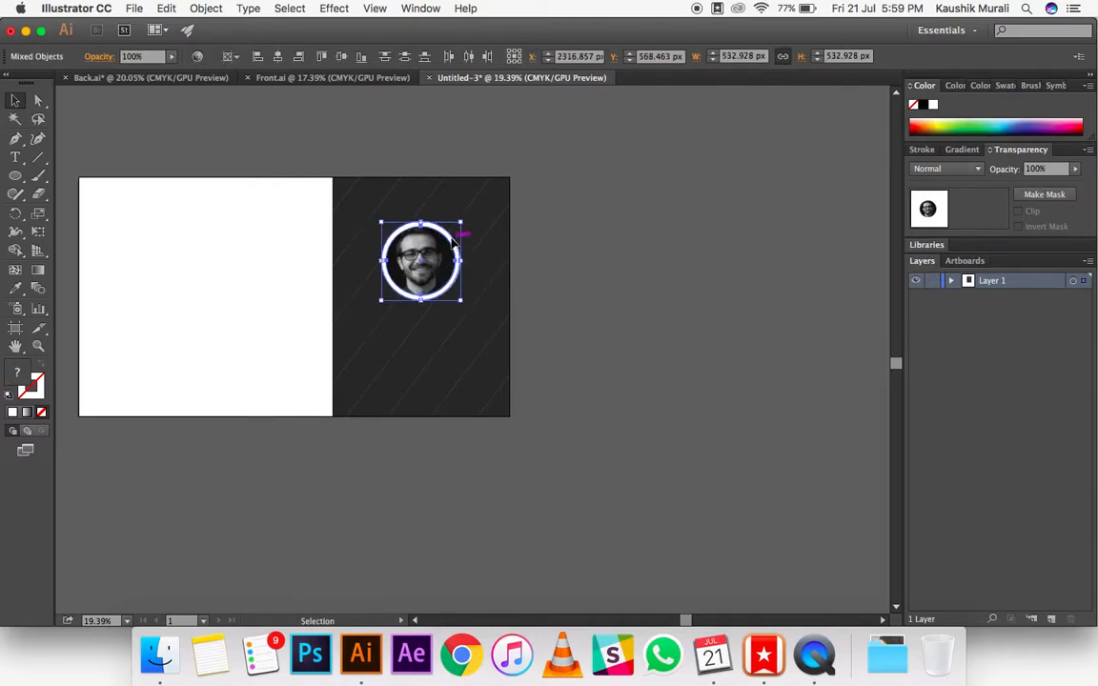
click(231, 56)
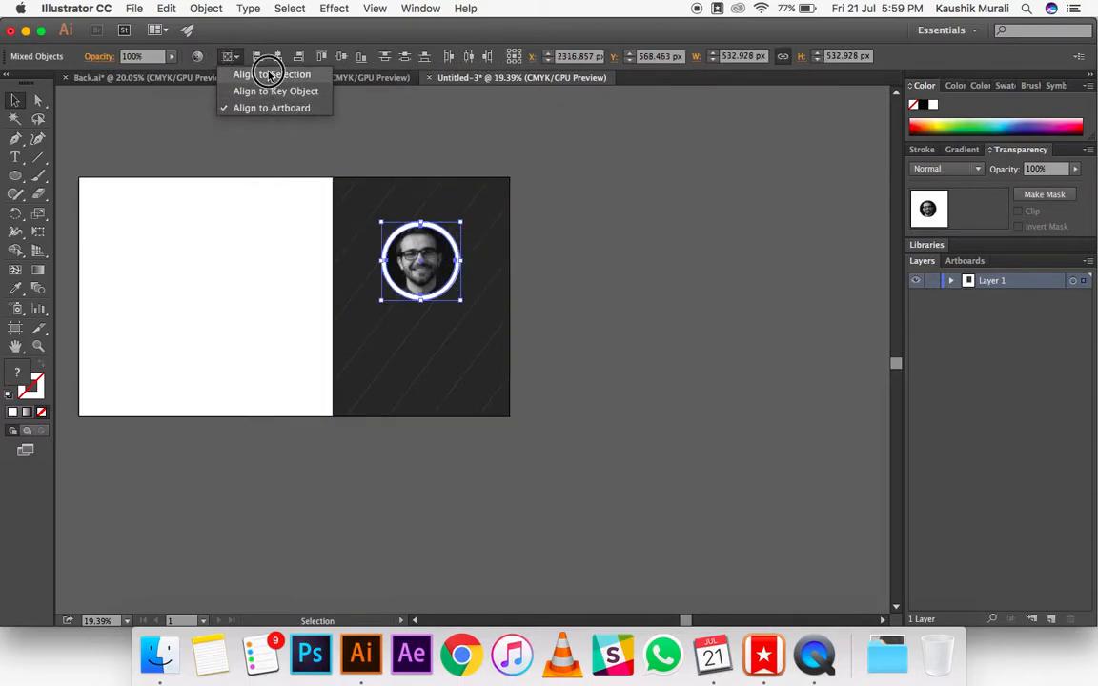
click(267, 74)
click(440, 134)
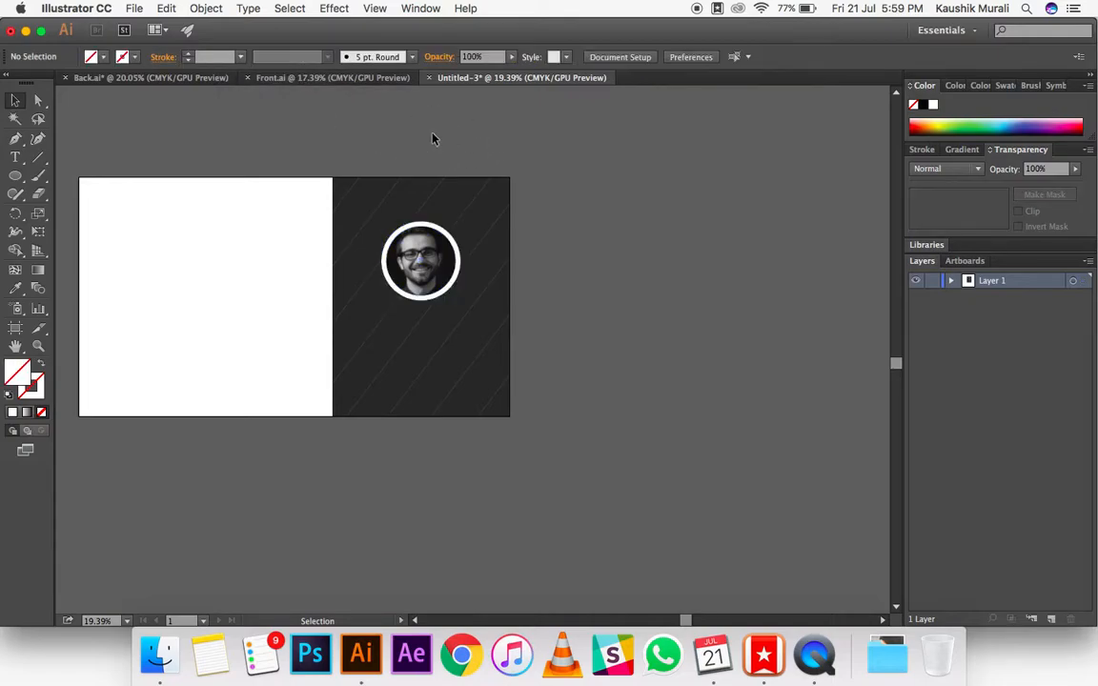
drag(523, 448, 404, 123)
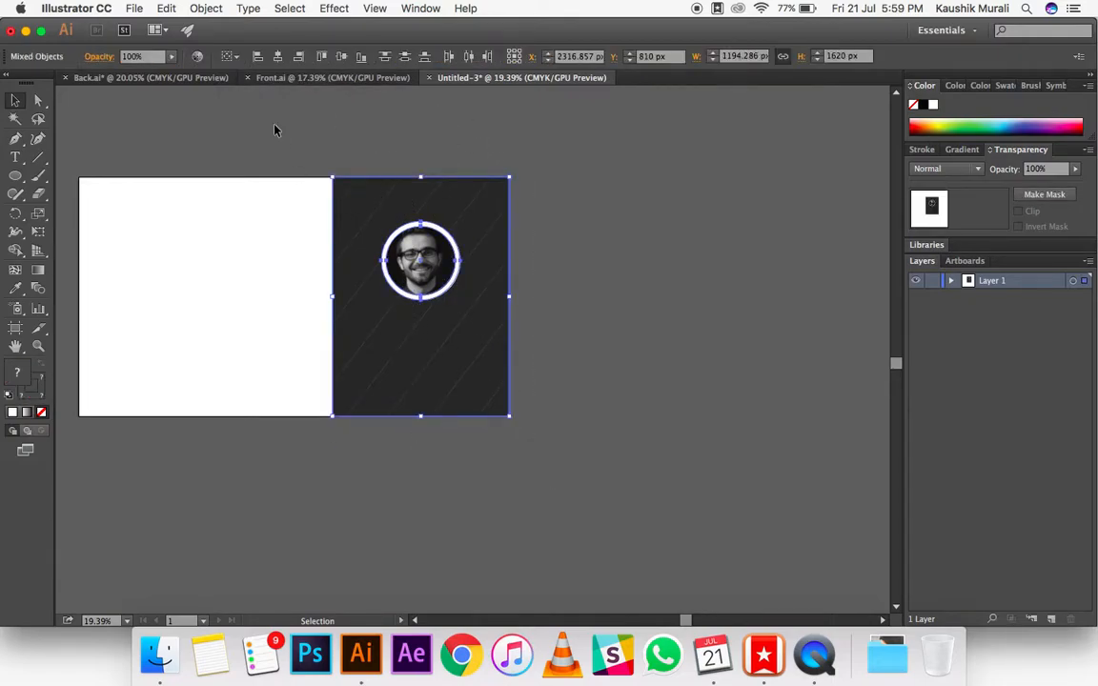
click(548, 231)
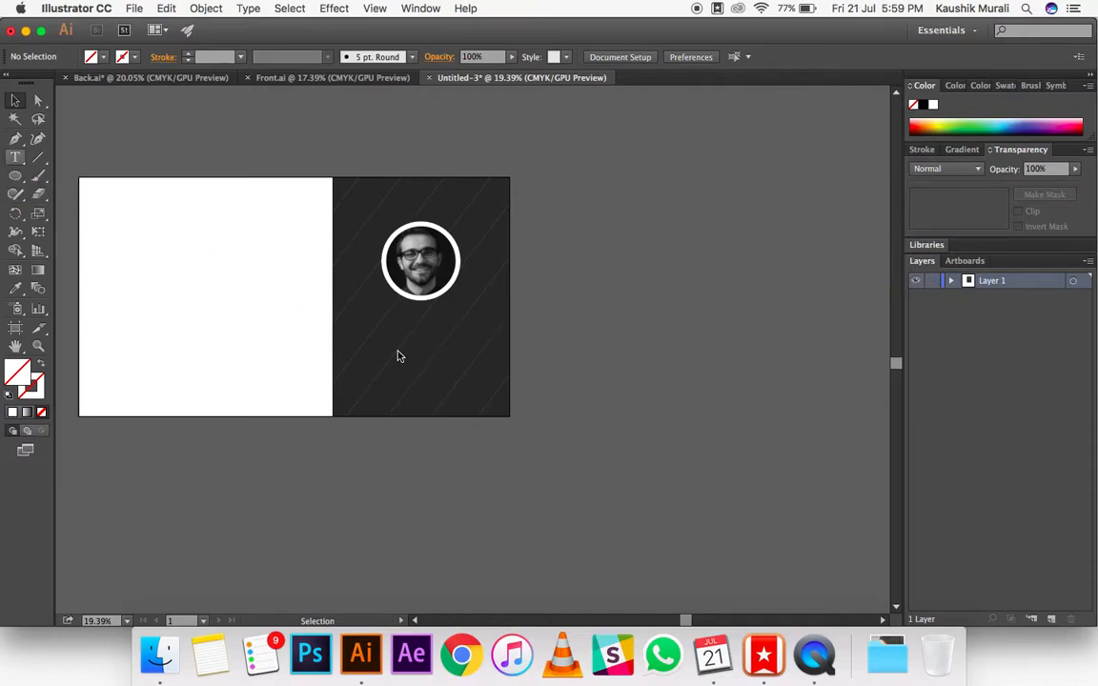
Step: Add the cardholder's full name as text below the card, set in Proxima Nova Bold at 125 pt
key(t)
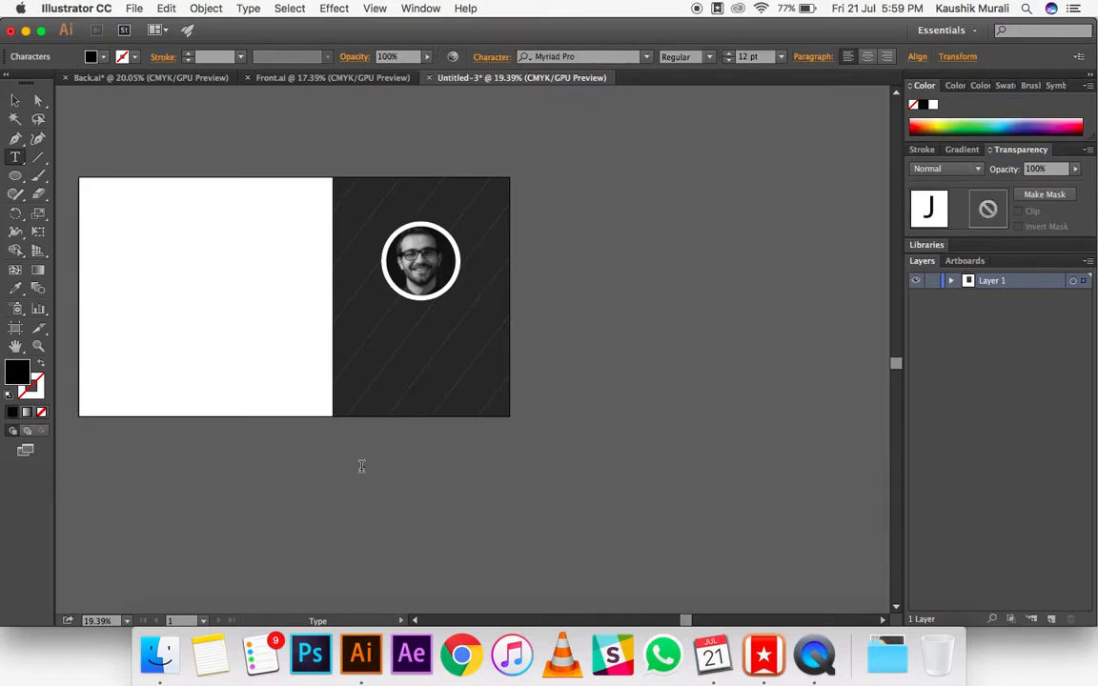
text(ohn Doe)
click(595, 57)
text(proxima)
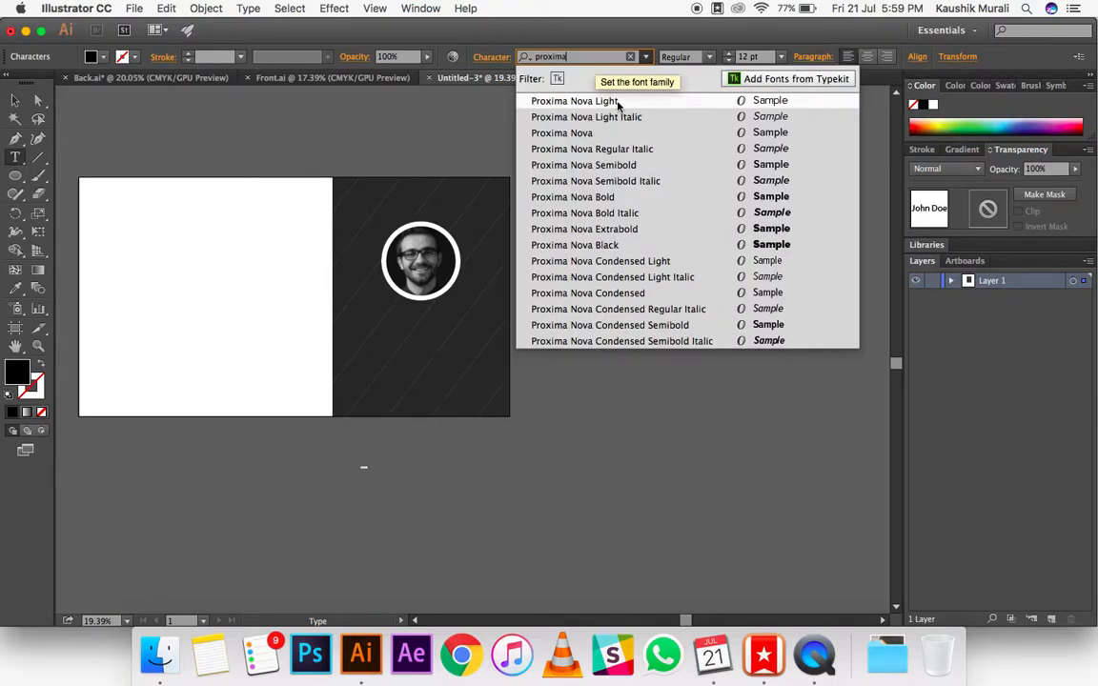
click(628, 195)
click(743, 58)
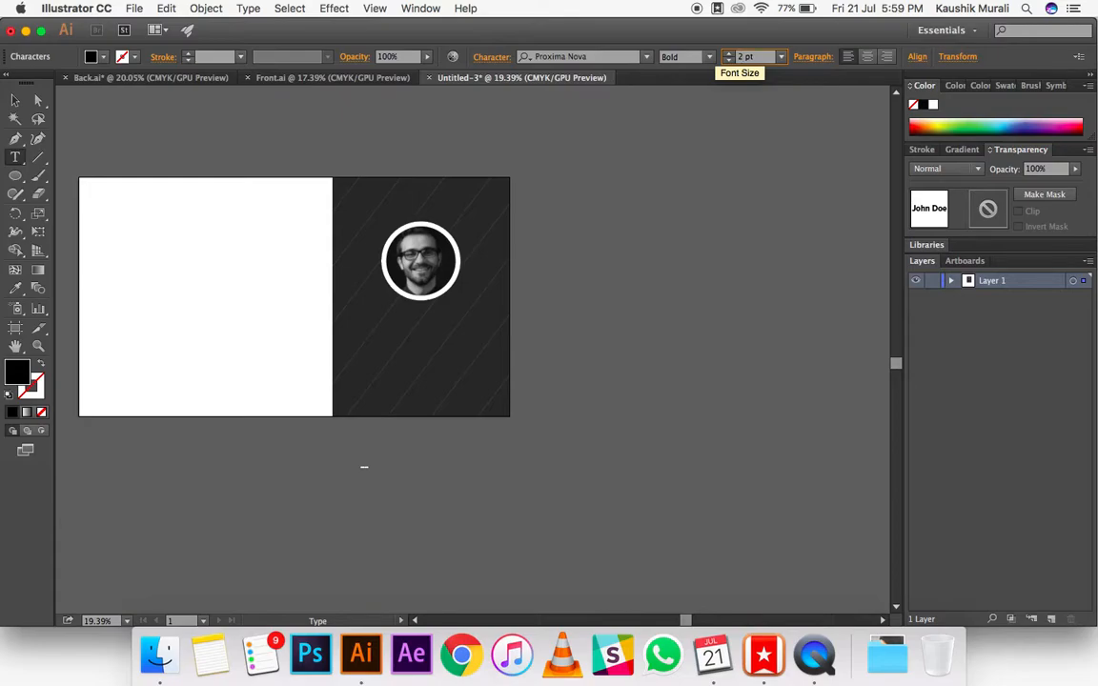
drag(750, 57, 712, 55)
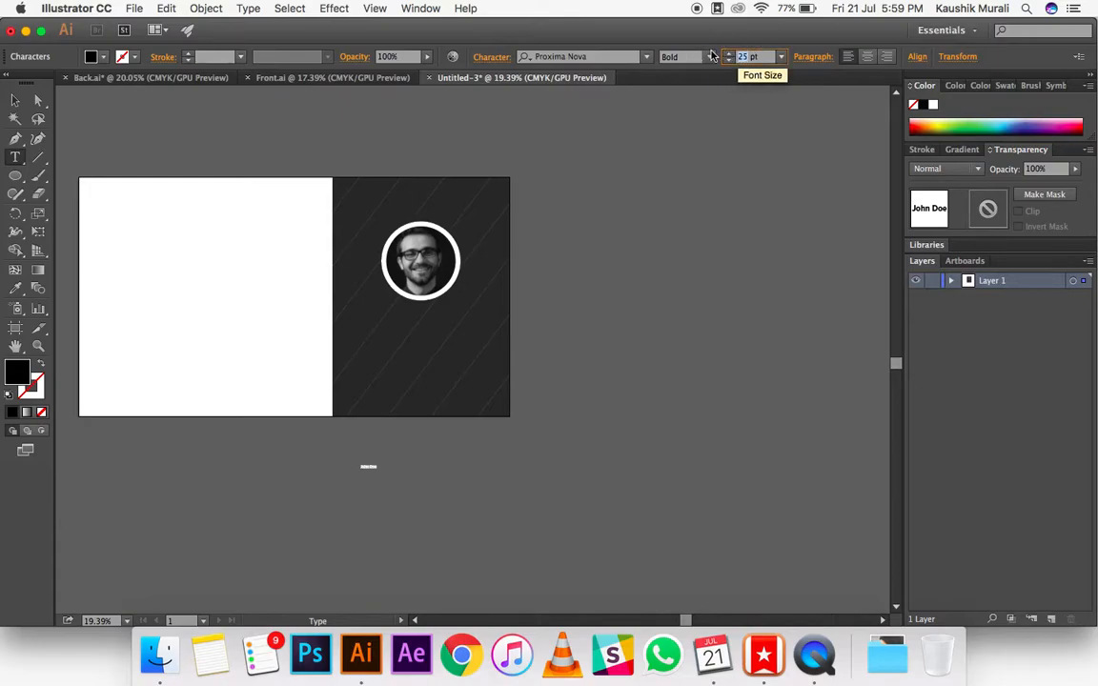
key(Return)
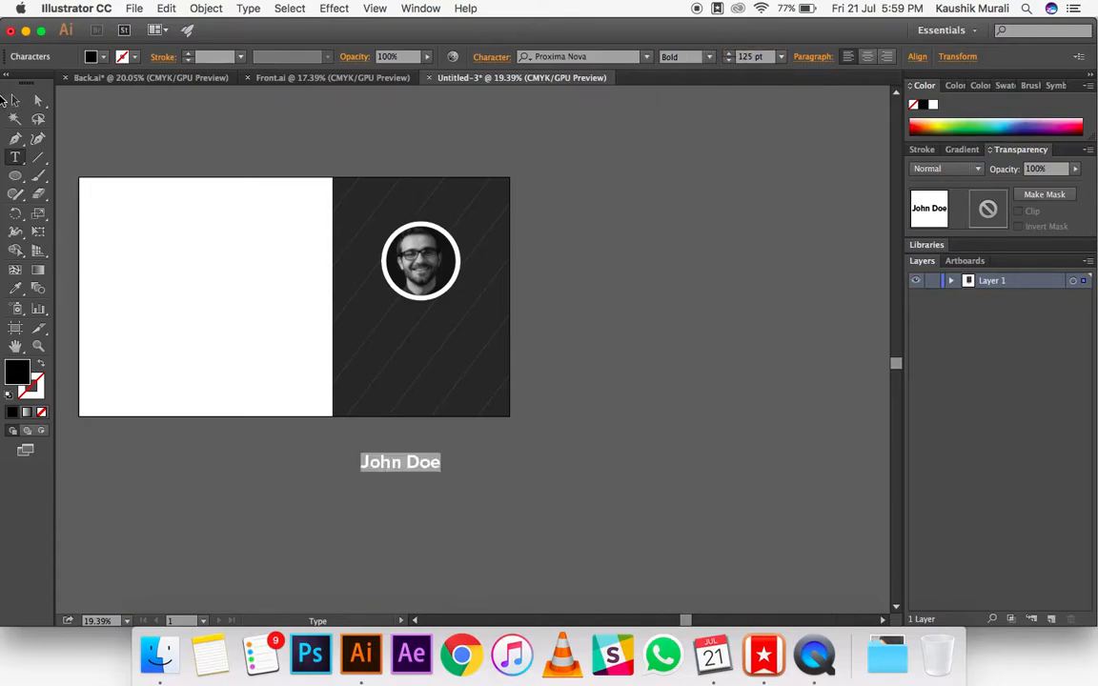
Step: Move the name onto the dark panel beneath the portrait and fill it with white
key(Escape)
drag(424, 472, 417, 289)
double_click(14, 370)
click(787, 309)
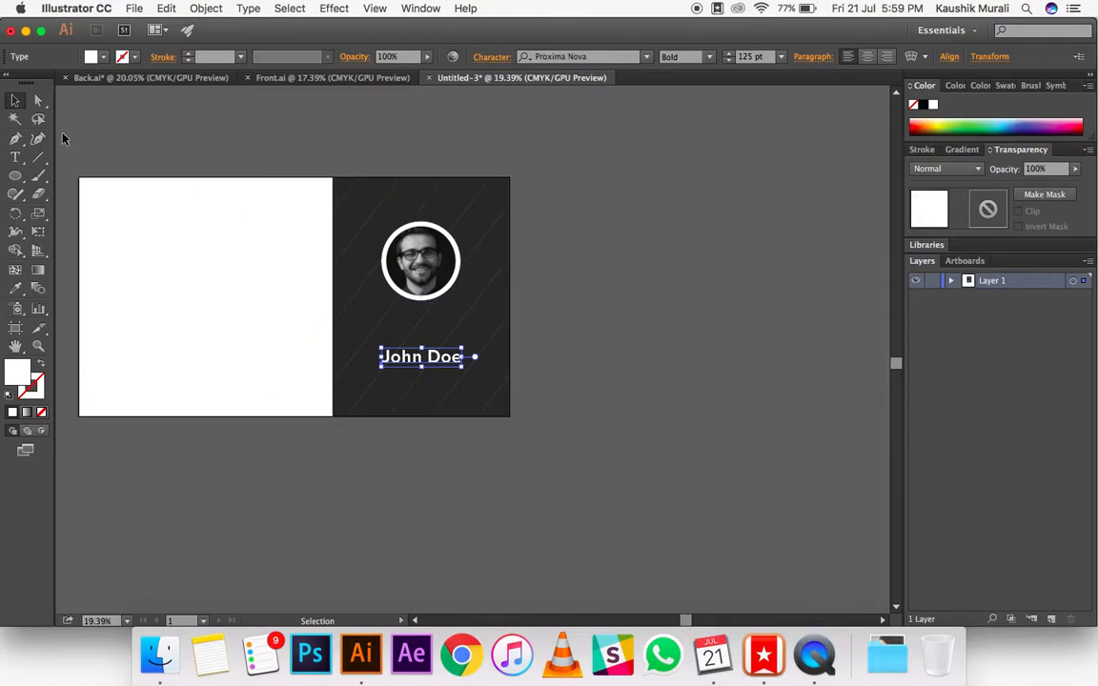
drag(432, 358, 442, 349)
click(643, 356)
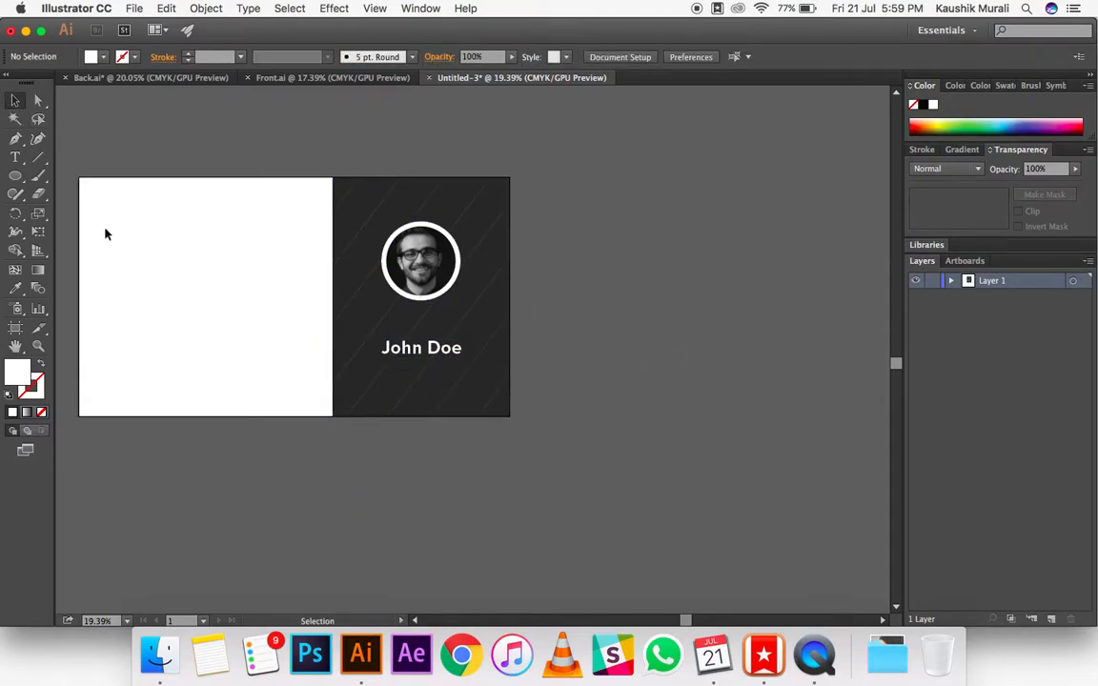
Step: Add the job title text "Product Designer" on the empty canvas below the dark panel
key(t)
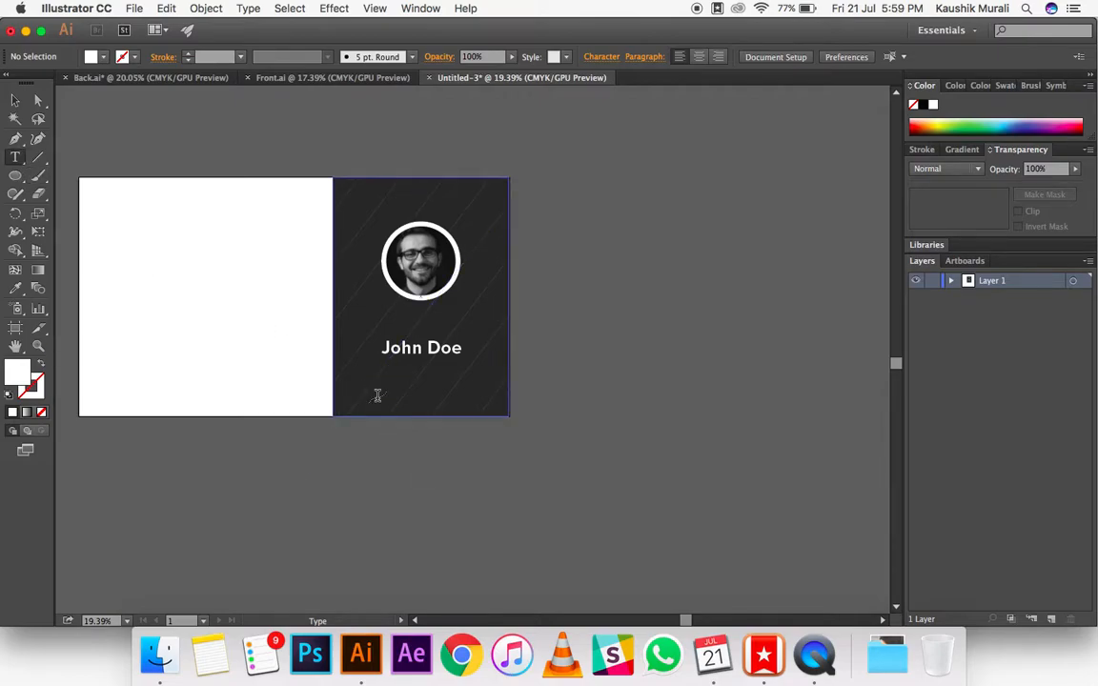
click(377, 395)
key(super+z)
click(361, 455)
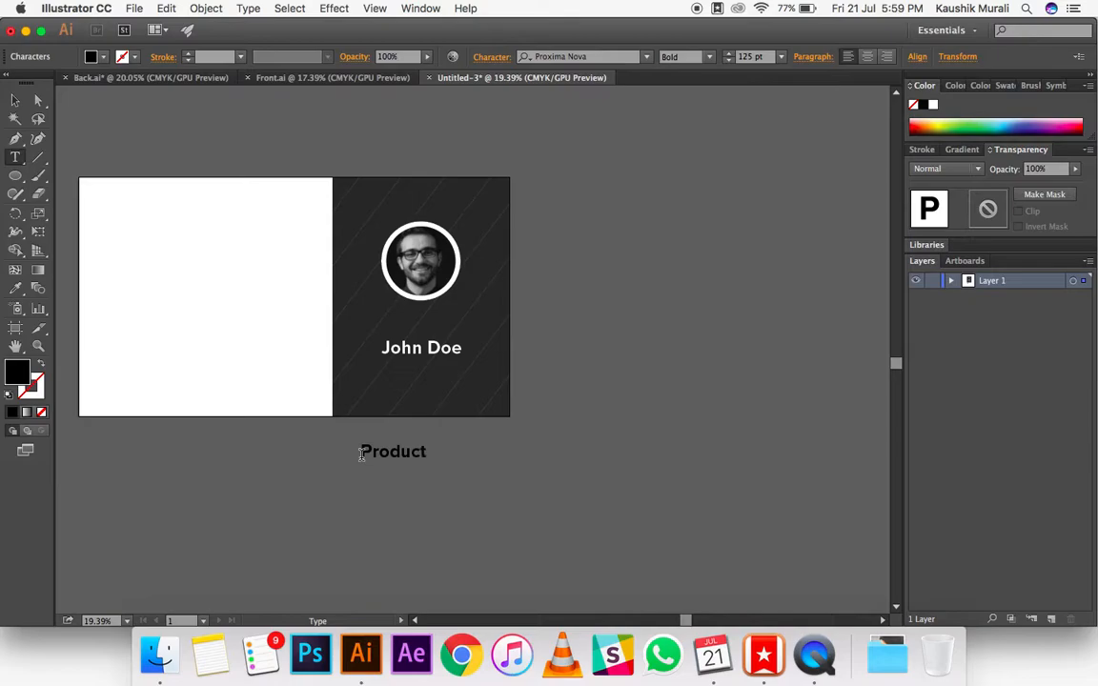
Step: Set the "Product Designer" text to 95 pt in the Semibold weight
key(super+a)
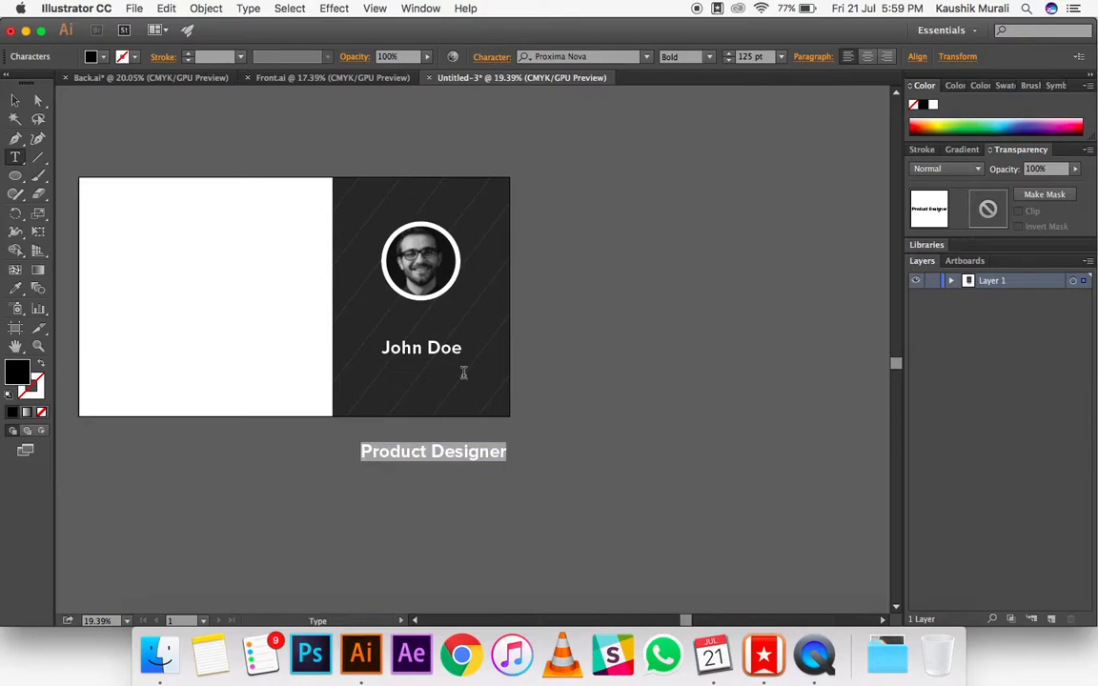
click(740, 57)
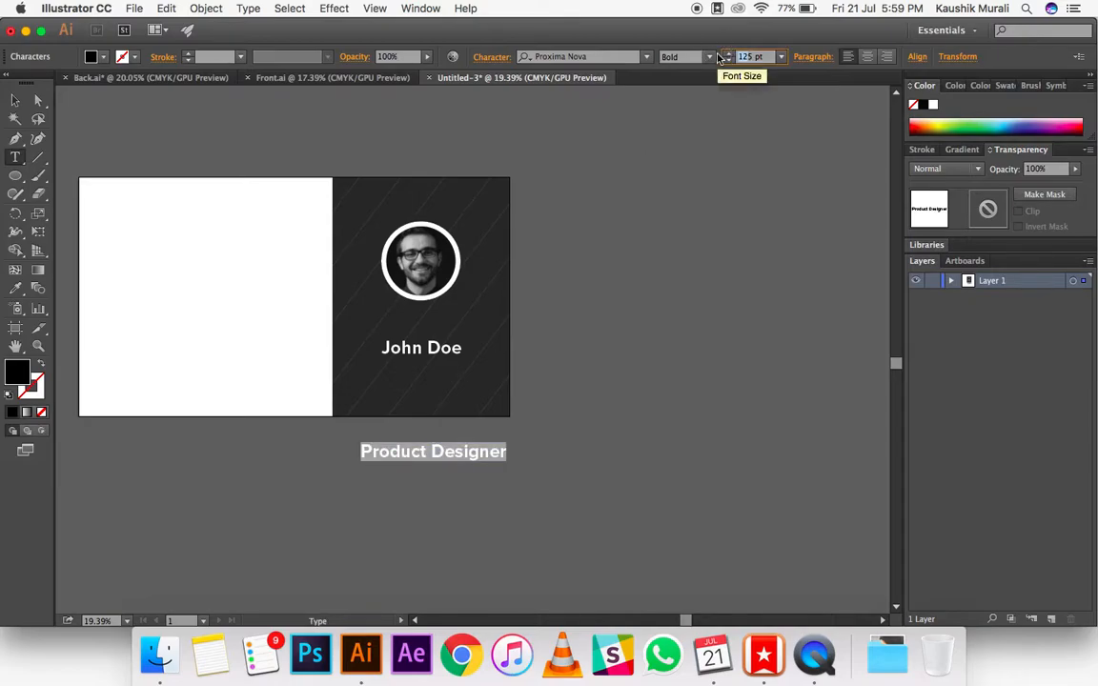
text(75)
key(Return)
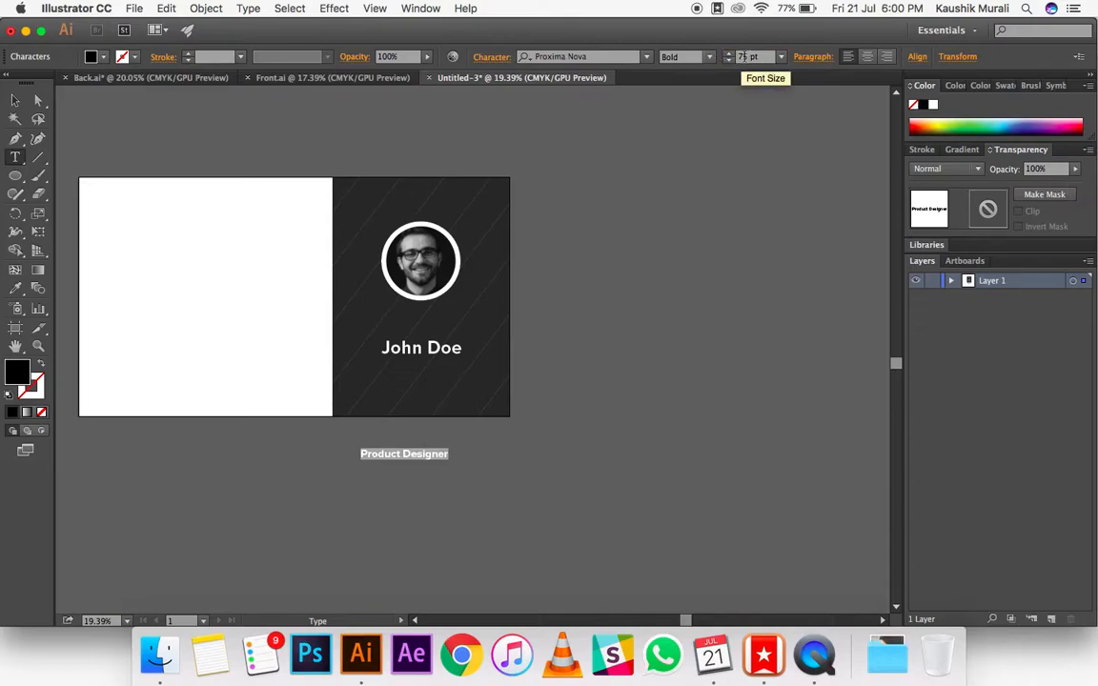
text(95)
key(Return)
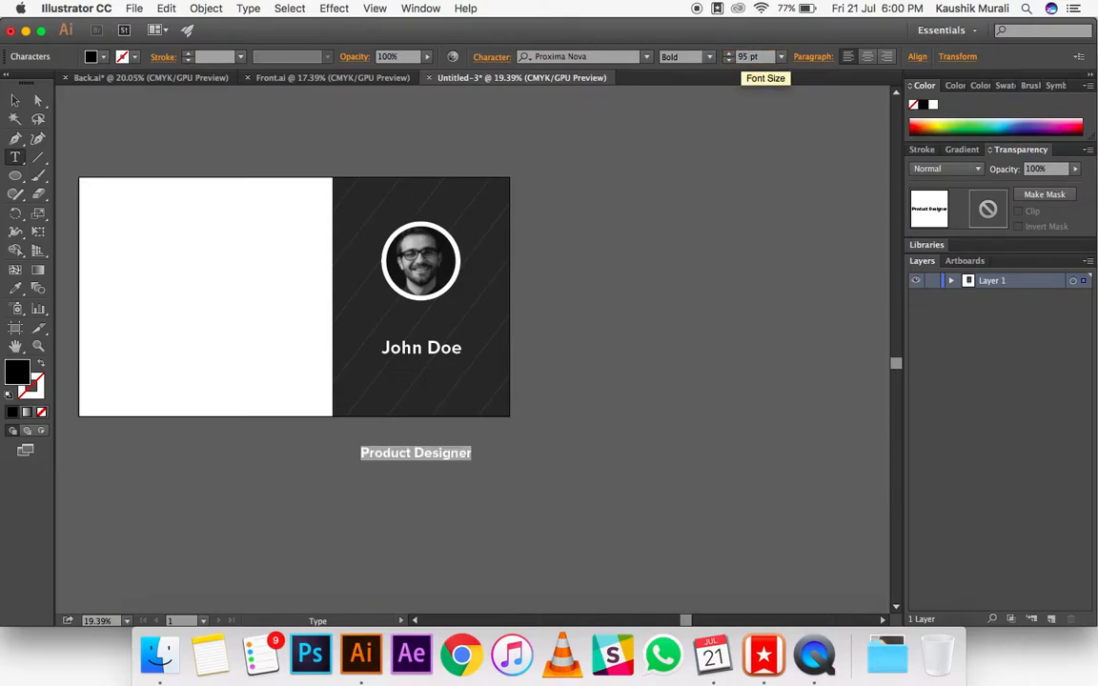
click(710, 61)
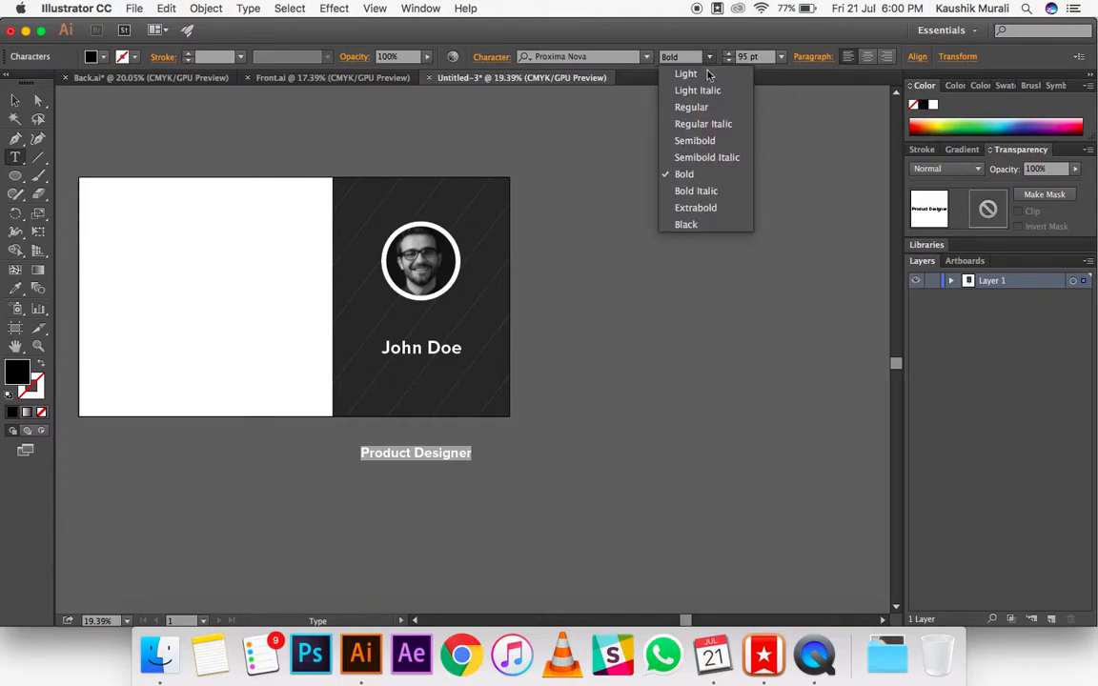
click(648, 130)
Step: Move the "Product Designer" text onto the dark panel just under the name and fill it with white
click(14, 101)
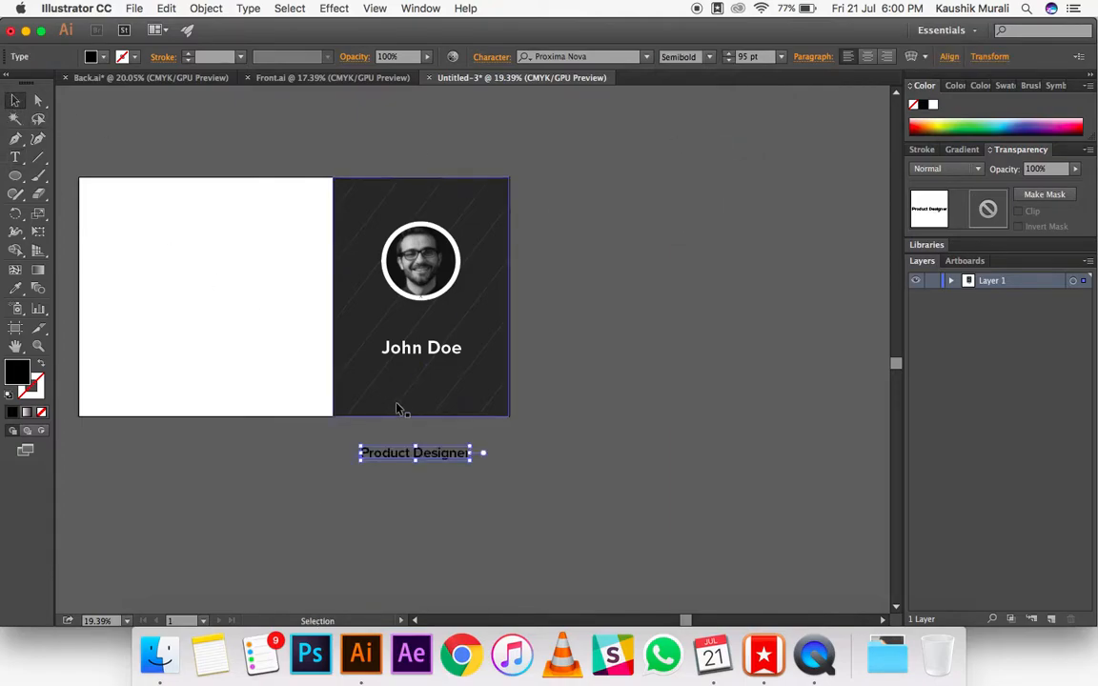
drag(418, 453, 441, 383)
double_click(27, 377)
drag(446, 301, 412, 275)
click(787, 307)
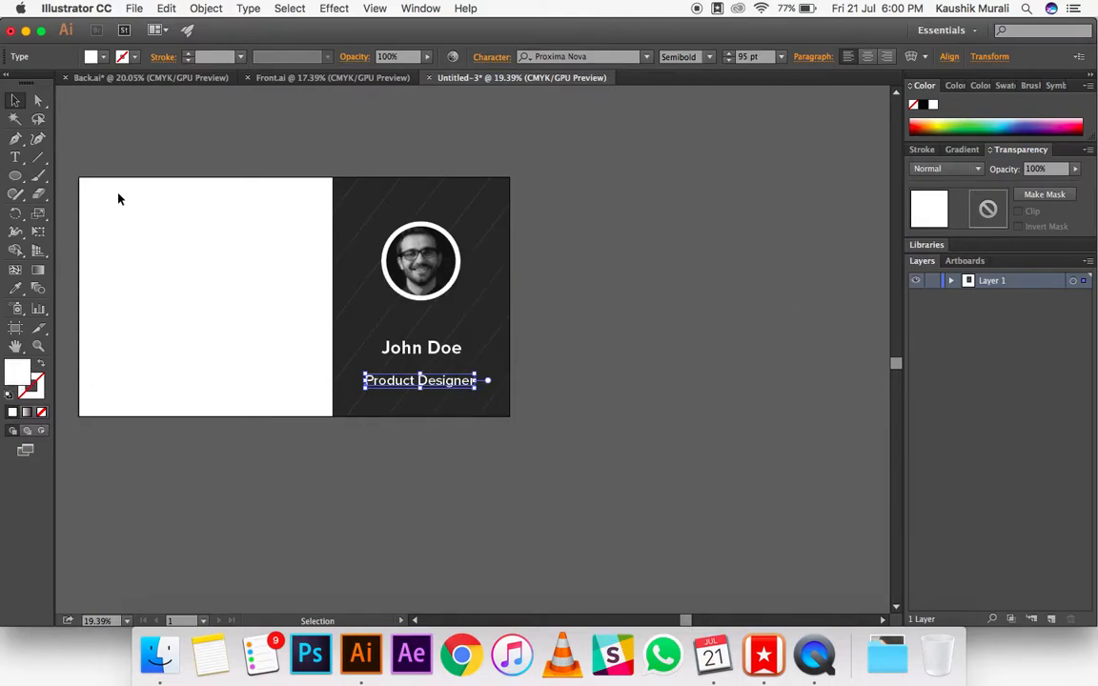
click(715, 360)
mouse_move(443, 385)
mouse_down()
mouse_move(452, 373)
mouse_move(438, 382)
mouse_up()
click(615, 379)
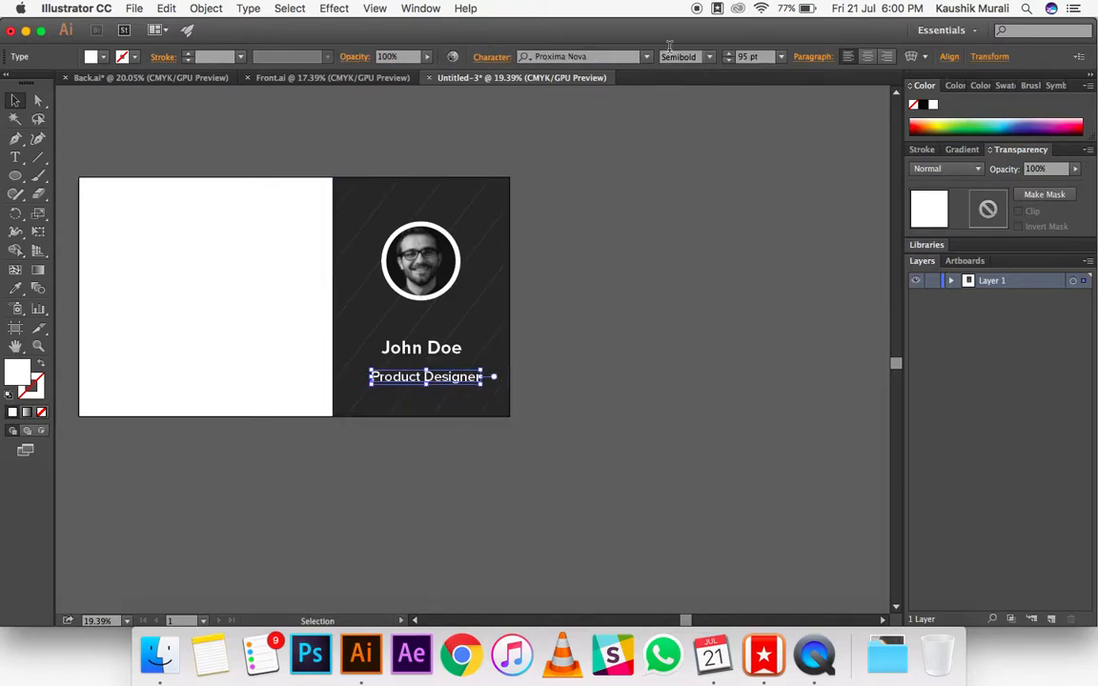
Step: Change the "Product Designer" text to the Regular weight and reduce its size to 85 pt
click(709, 57)
click(703, 104)
click(565, 338)
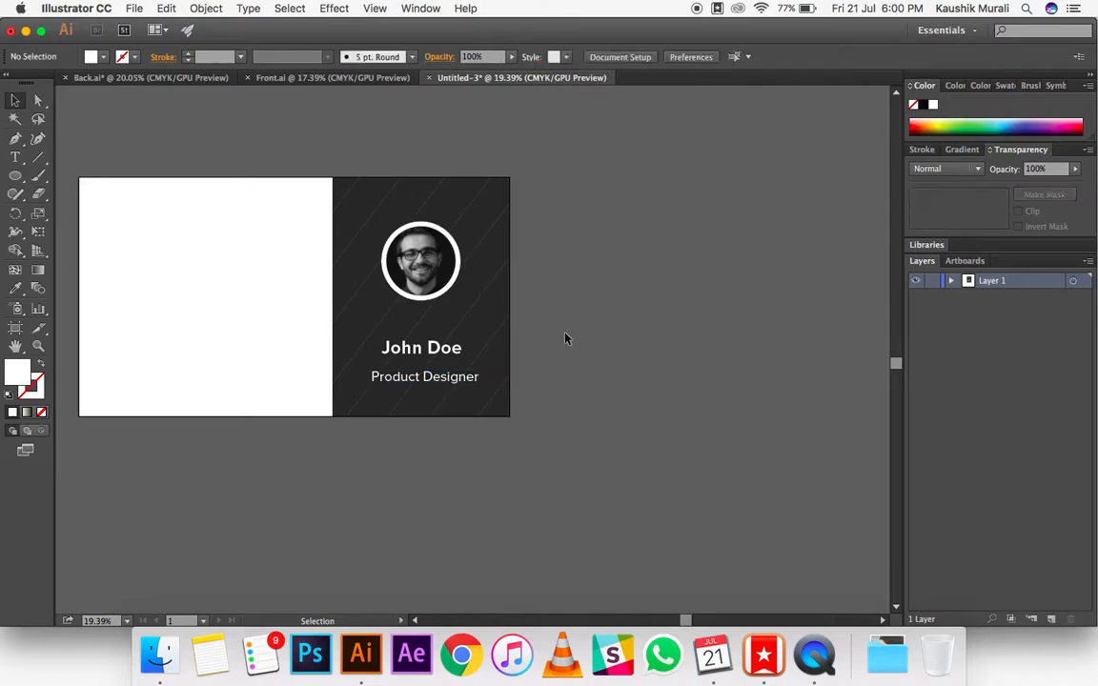
click(437, 381)
click(729, 62)
click(729, 61)
click(729, 62)
click(729, 62)
click(729, 62)
click(729, 62)
click(729, 62)
click(729, 62)
click(729, 62)
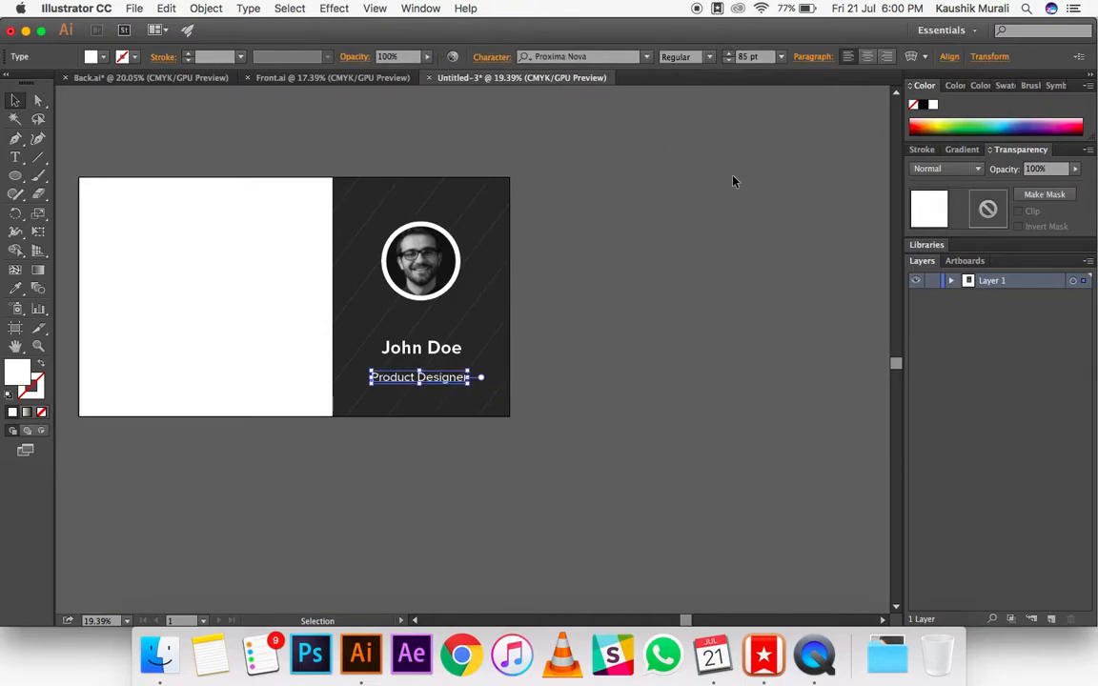
click(721, 276)
Step: Align the job title, the name and the portrait to a common horizontal centre
click(431, 382)
shift+click(436, 351)
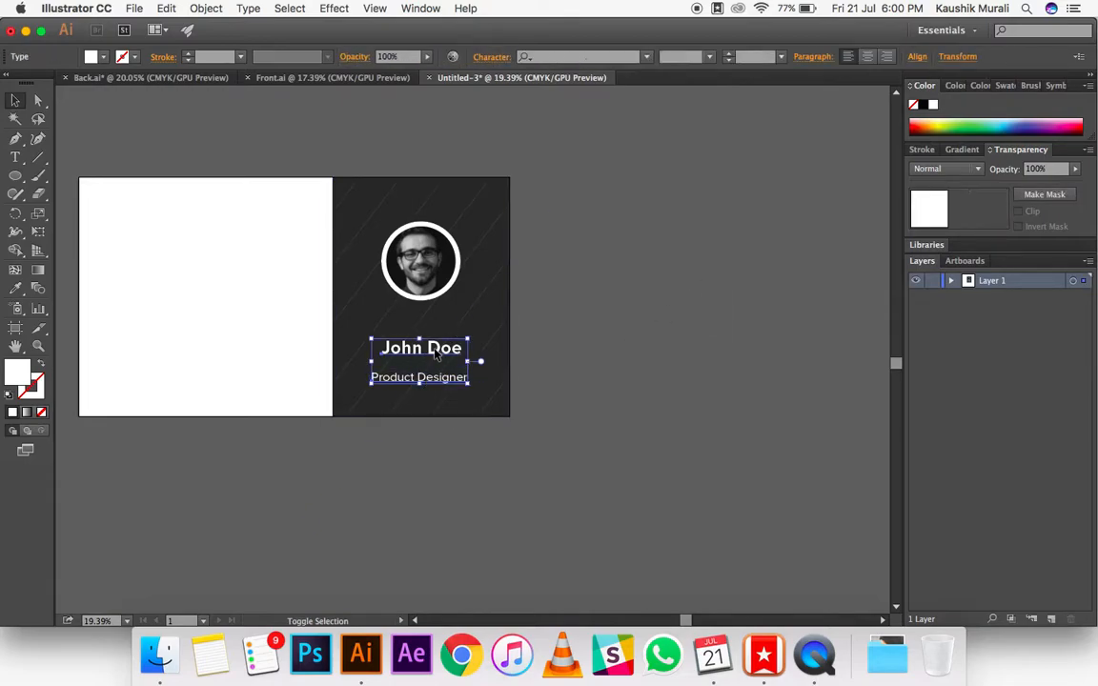
shift+click(405, 250)
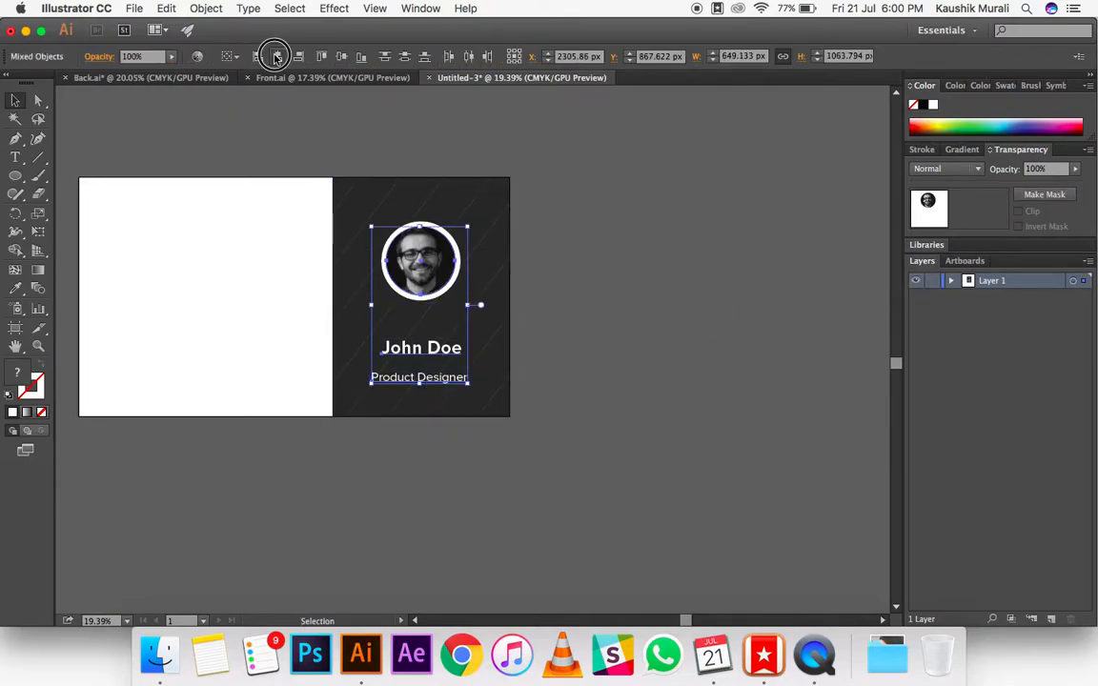
click(586, 295)
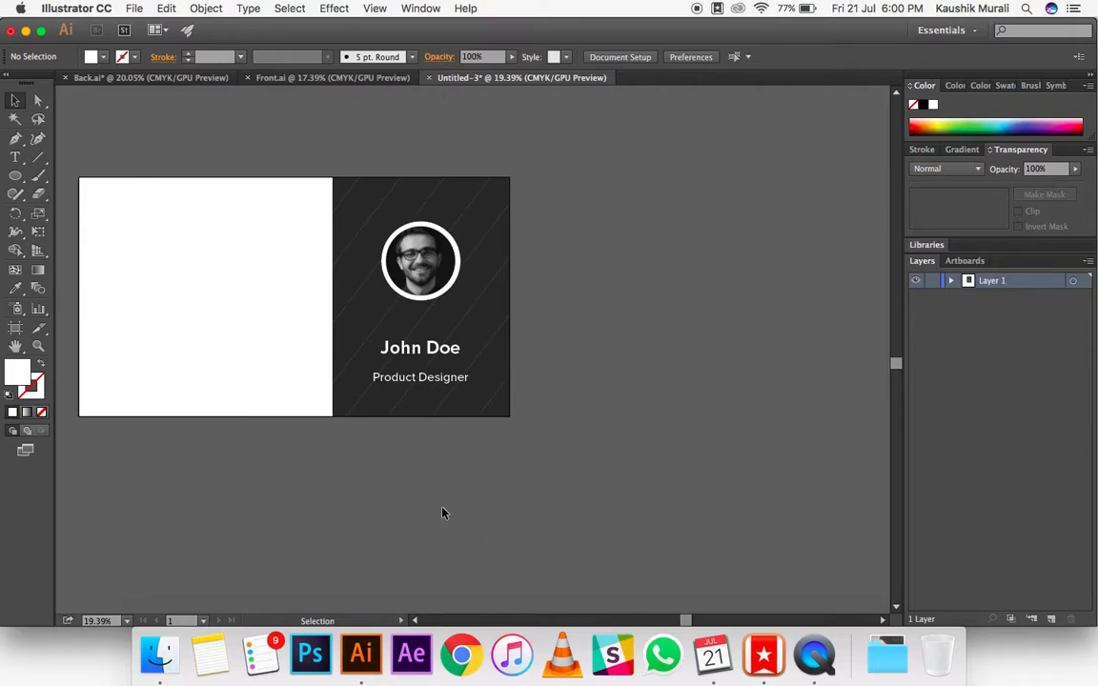
Step: Draw a white rectangle covering the blank part of the card, from its left edge to the dark panel
drag(16, 176, 331, 415)
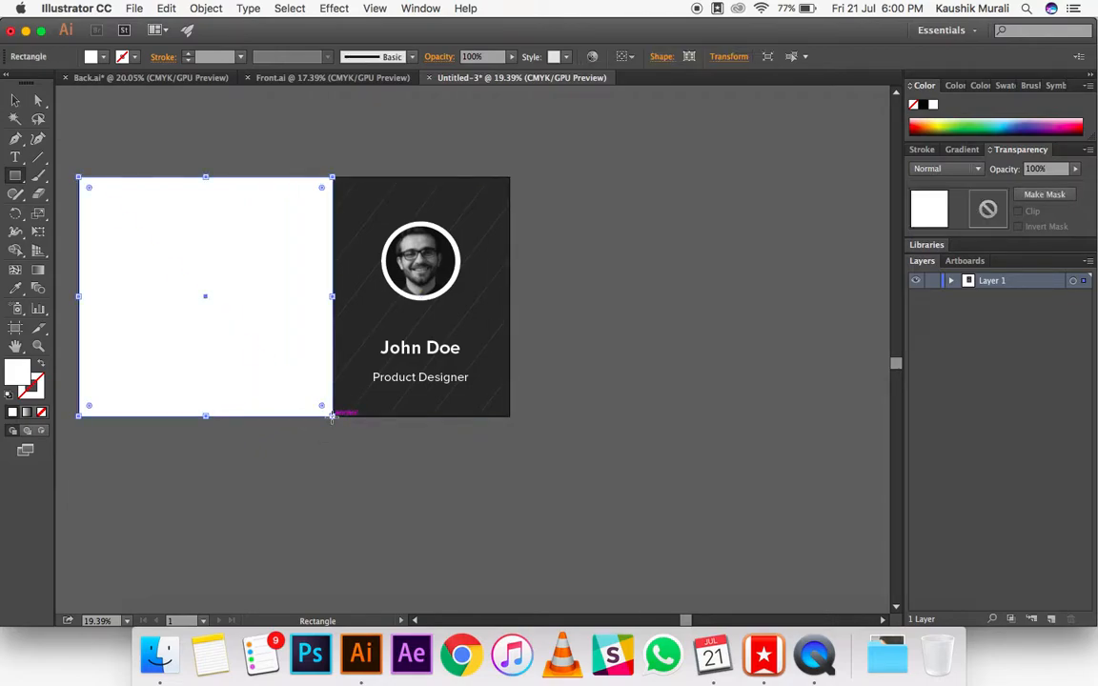
click(15, 101)
click(515, 247)
Step: Lock Layer 1 and move the white rectangle, in the same position, onto a new layer above it
scroll(578, 282, left, 5)
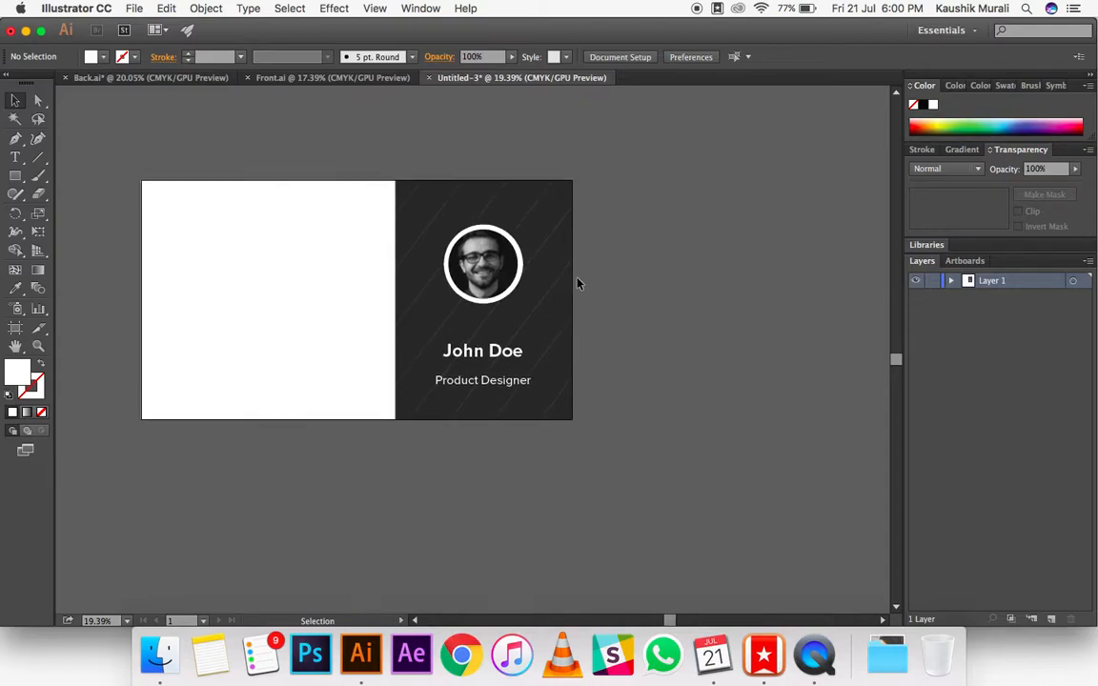
click(314, 322)
key(super+x)
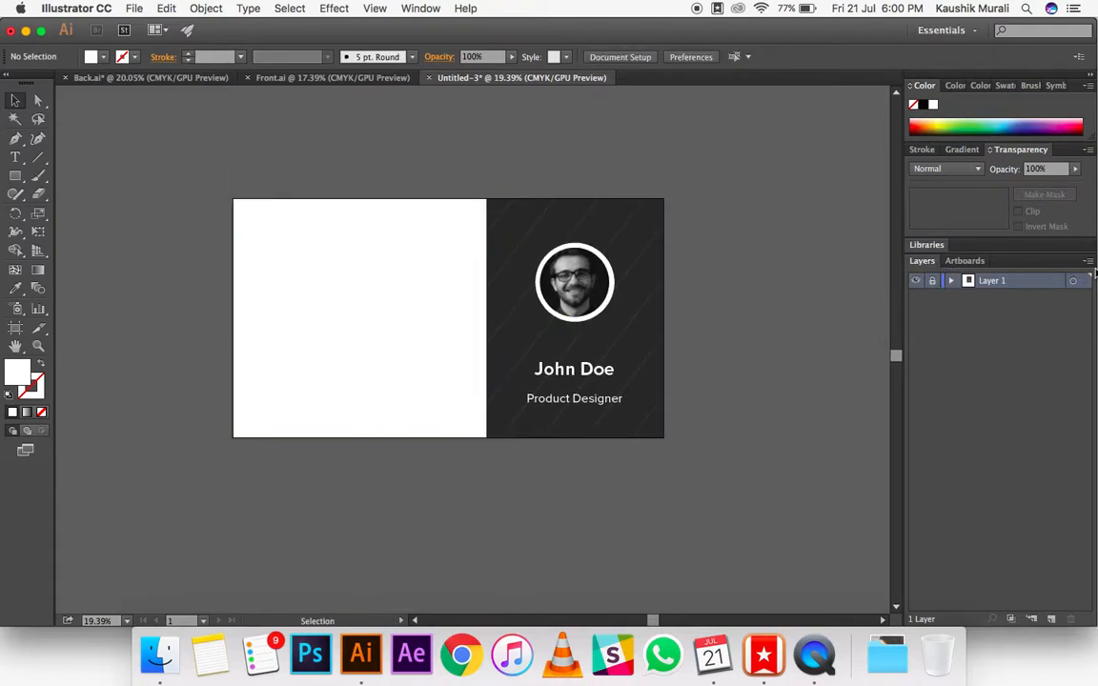
click(1089, 262)
click(1024, 245)
key(Return)
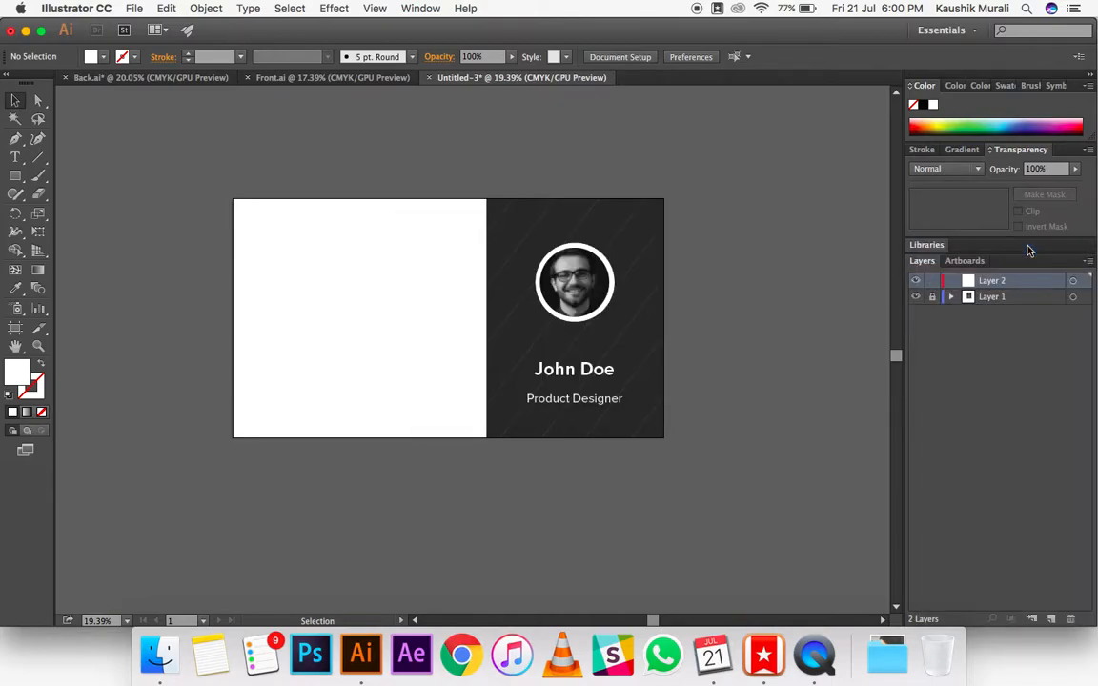
key(super+f)
click(747, 351)
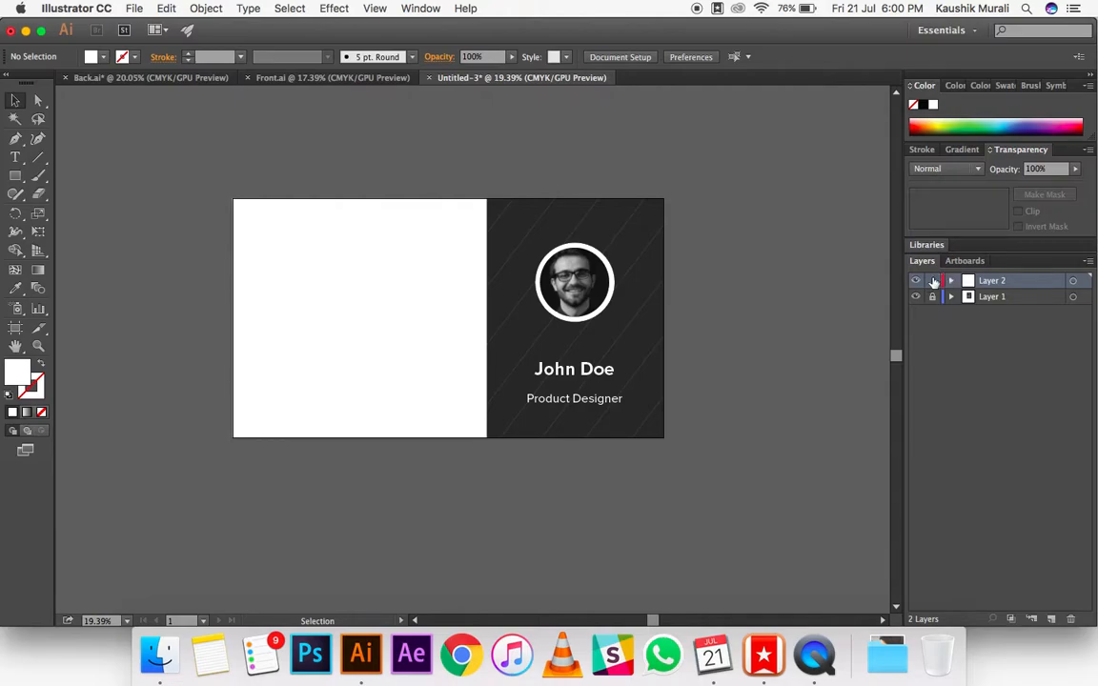
Step: Draw a square of about 173 px near the white area's upper-left corner and fill it with the red dd5534 sampled from Back.ai
click(15, 177)
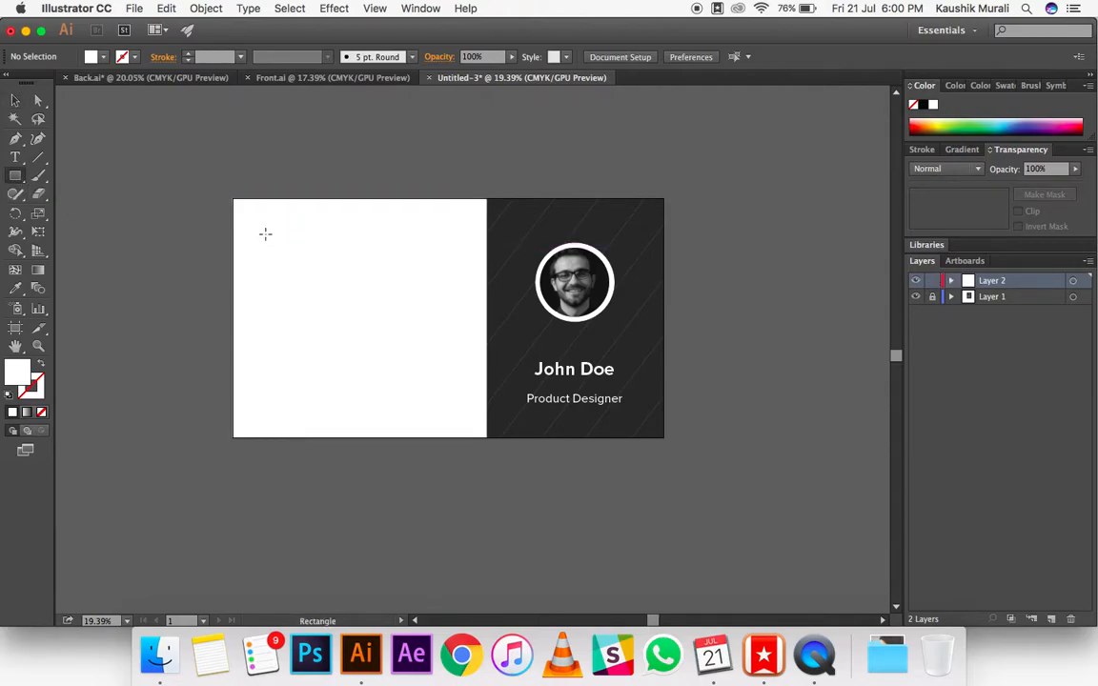
drag(265, 233, 290, 261)
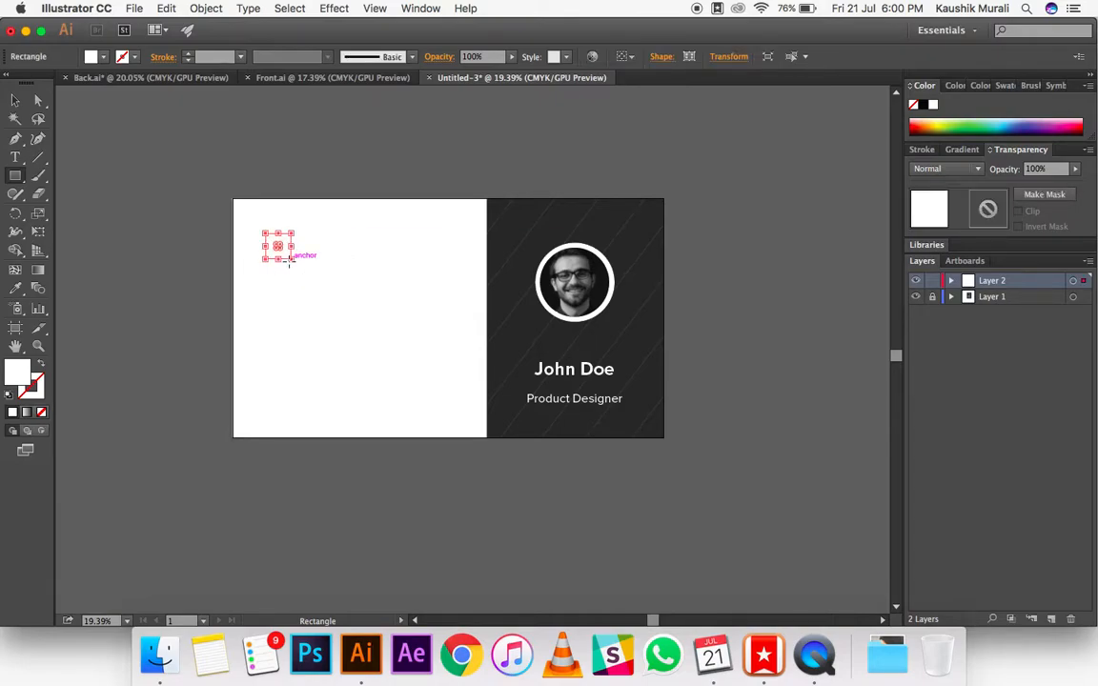
click(134, 79)
click(17, 289)
click(401, 198)
double_click(22, 373)
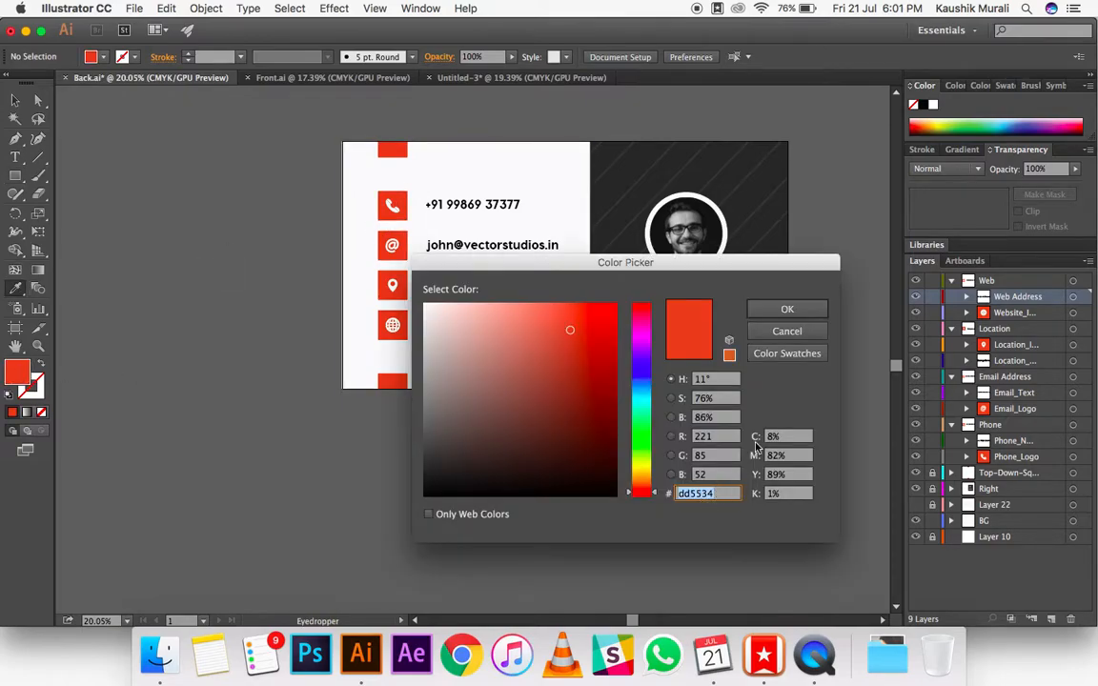
click(783, 309)
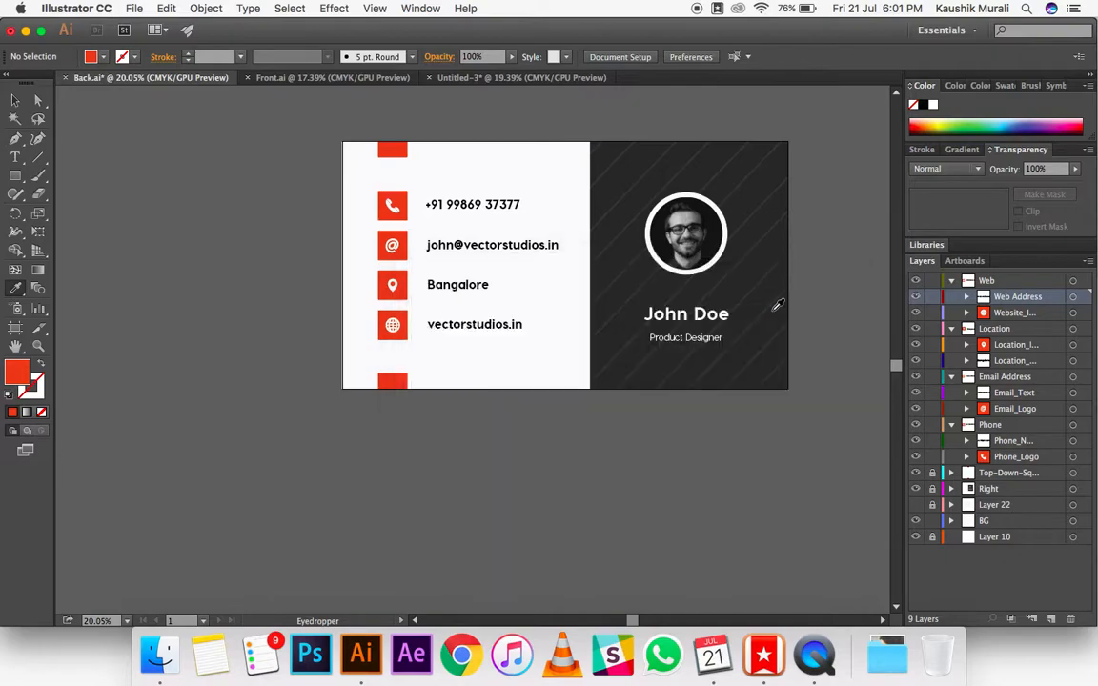
click(489, 78)
double_click(12, 374)
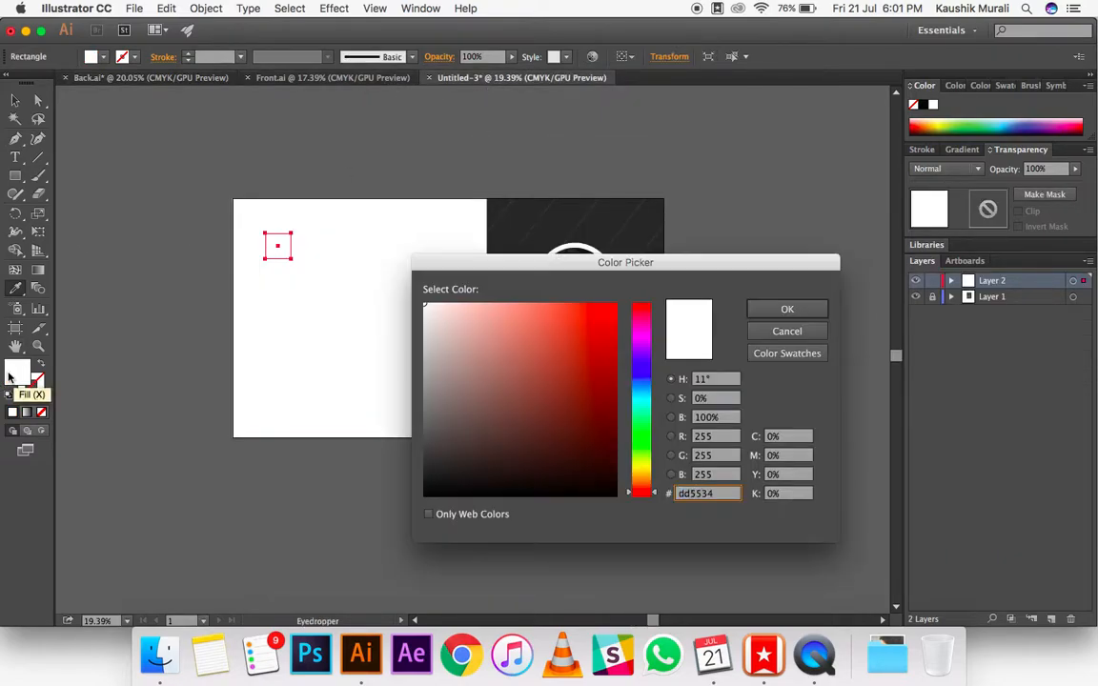
key(Return)
Step: Enlarge the red square proportionally to about 205 px
click(15, 99)
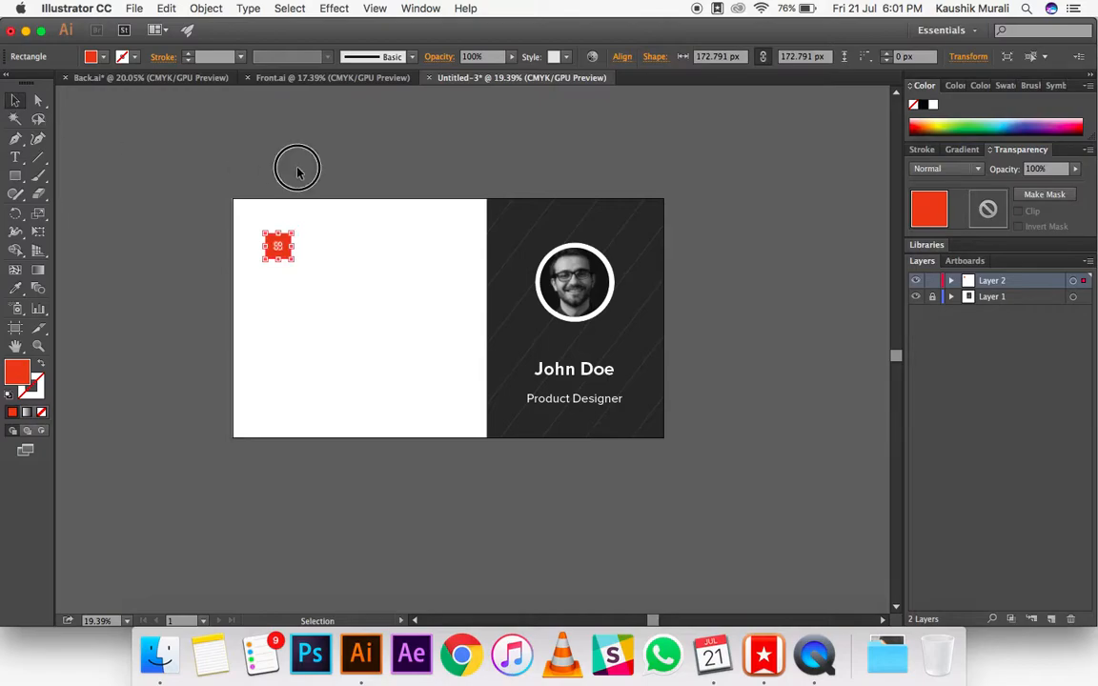
click(266, 150)
click(283, 255)
click(302, 169)
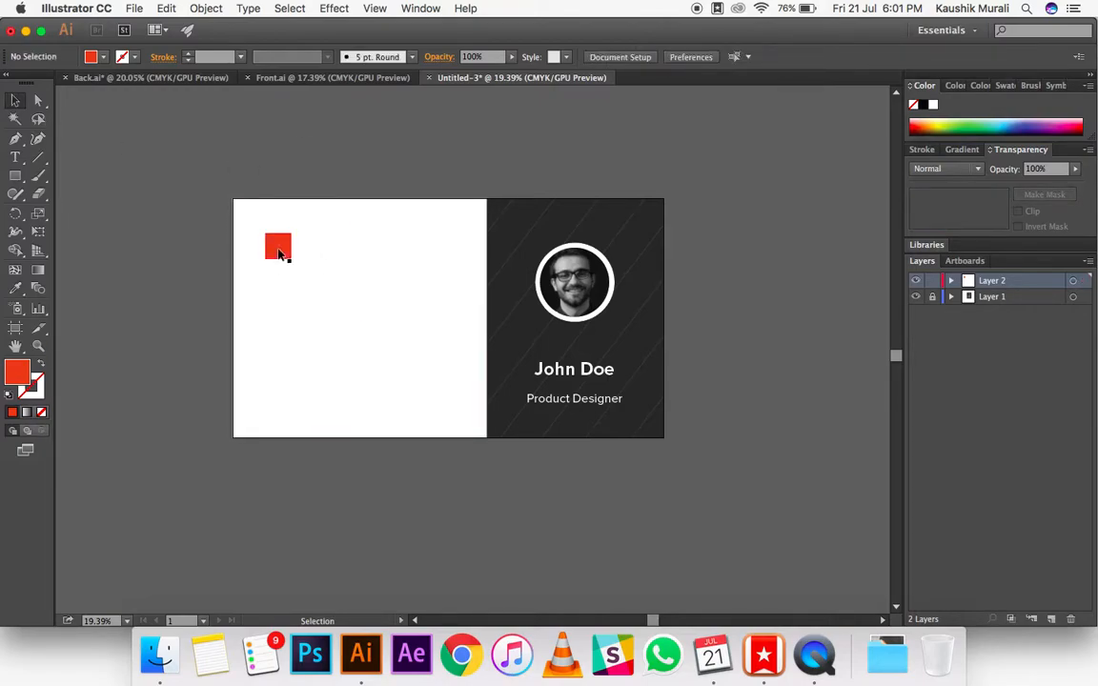
click(279, 254)
drag(290, 261, 298, 267)
click(253, 172)
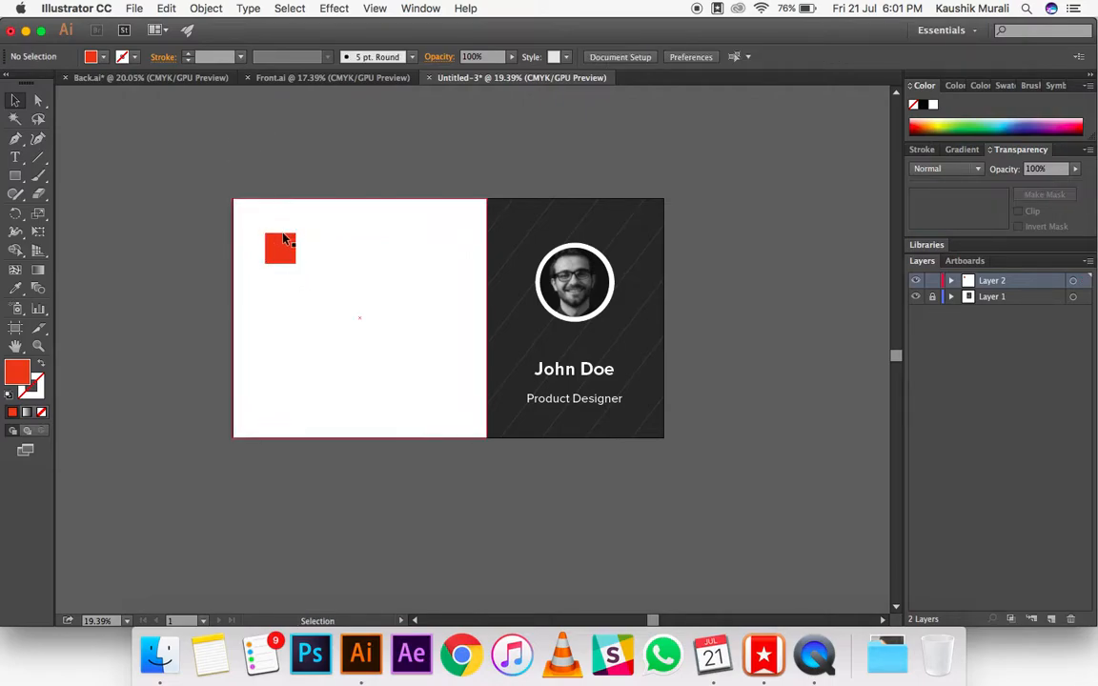
Step: Duplicate the red square directly below the original with a small gap, keeping its corners square
click(284, 248)
drag(284, 244, 257, 262)
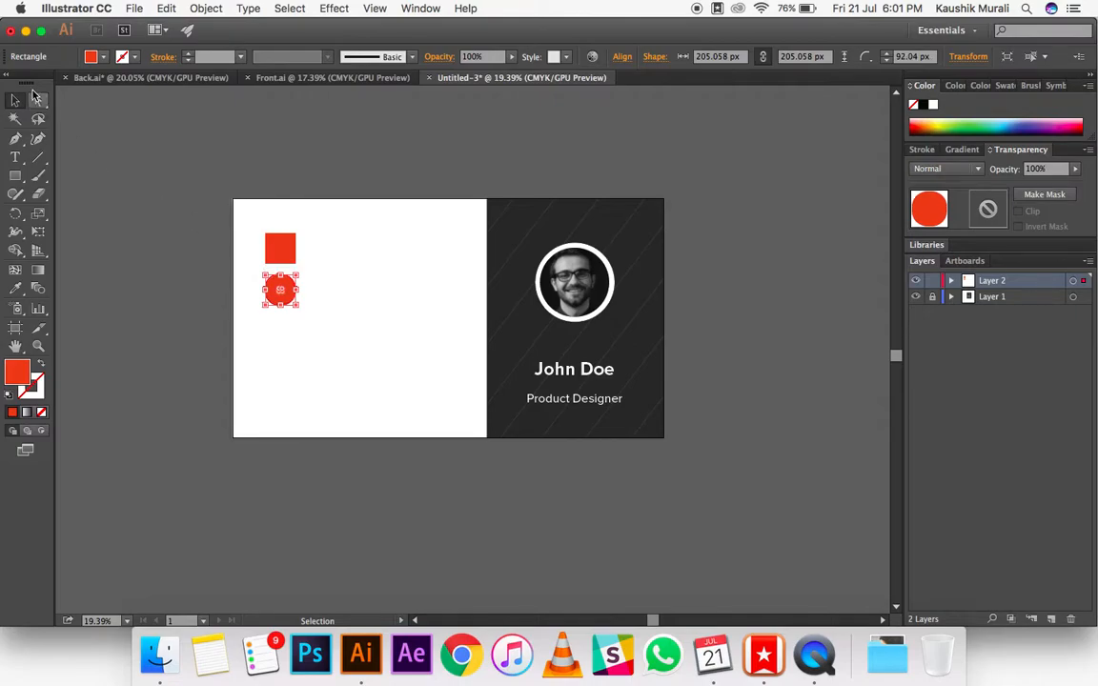
click(37, 99)
mouse_move(285, 296)
mouse_down()
mouse_move(299, 275)
mouse_move(234, 281)
mouse_move(280, 308)
mouse_up()
click(14, 101)
click(138, 203)
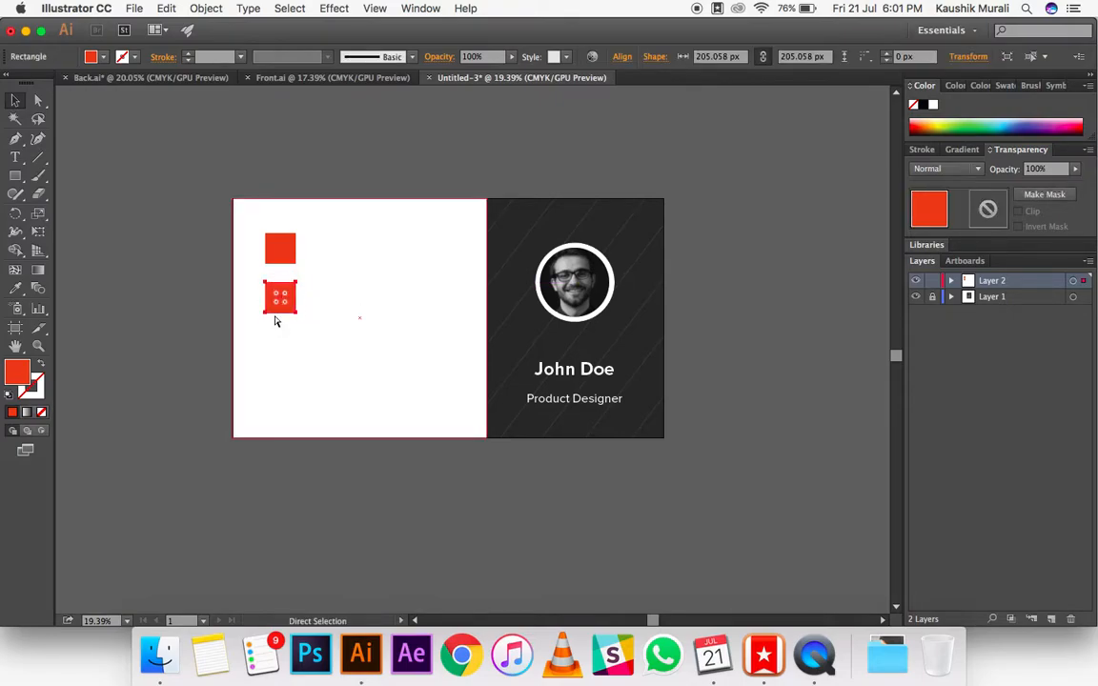
click(252, 327)
drag(280, 299, 283, 358)
click(133, 360)
click(281, 351)
click(279, 244)
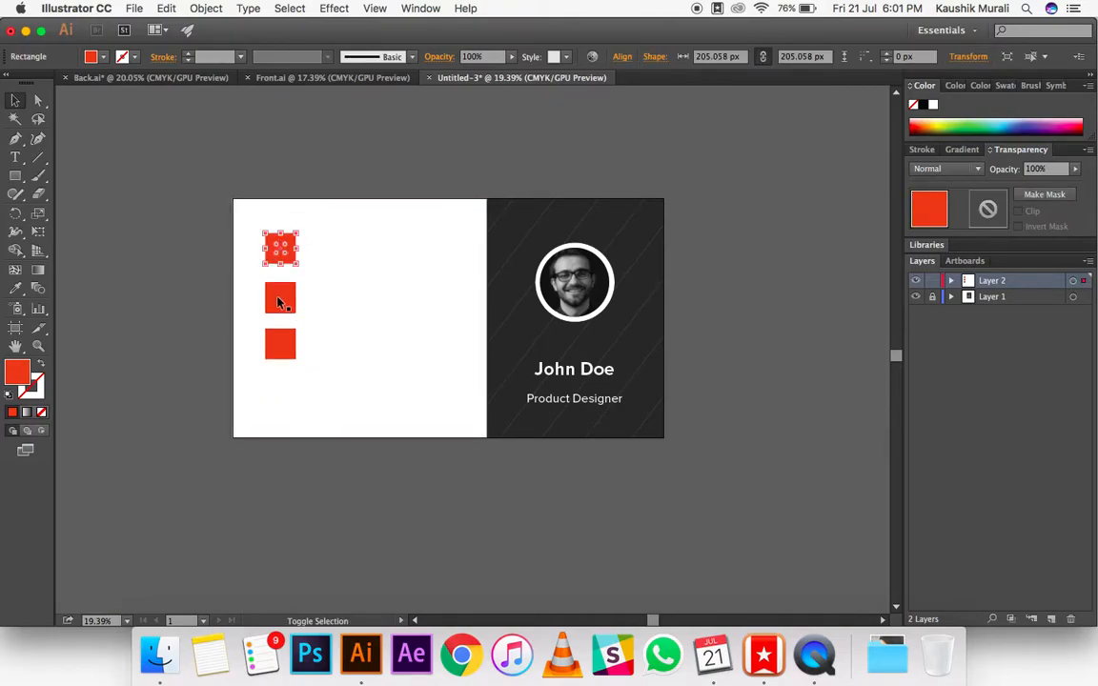
shift+click(279, 300)
drag(284, 349, 276, 359)
click(189, 330)
click(276, 358)
key(Delete)
Step: Duplicate the two red squares together straight down to form a column of four
click(279, 302)
shift+click(278, 252)
key(a)
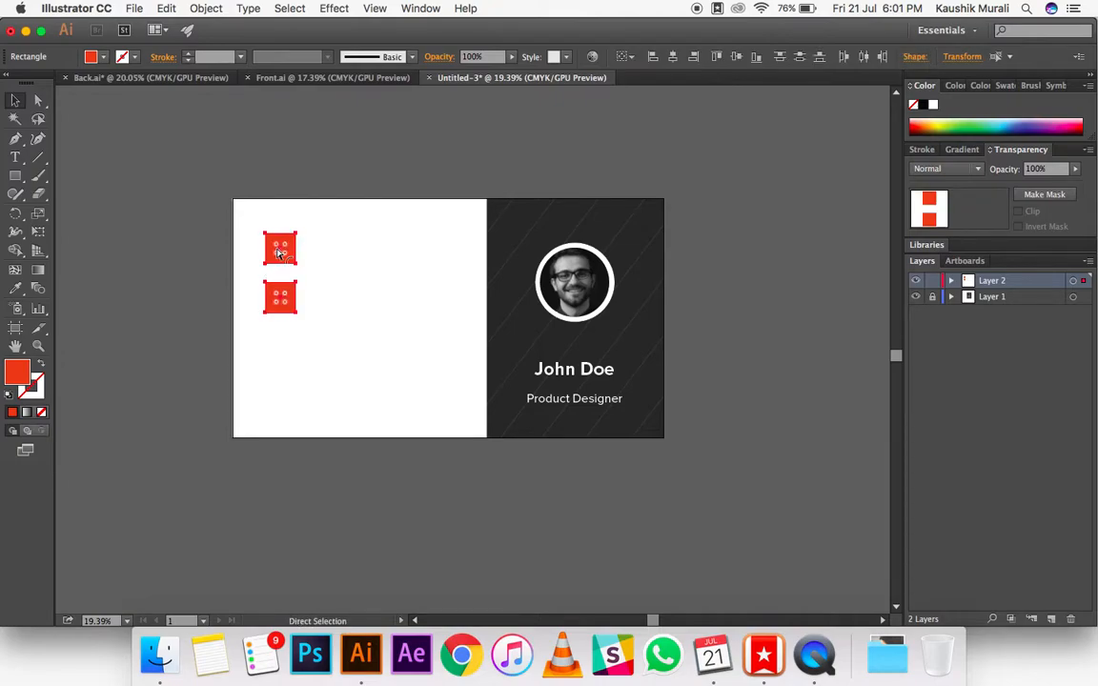
drag(271, 251, 271, 356)
key(v)
click(319, 488)
click(274, 410)
shift+click(277, 356)
shift+click(277, 295)
shift+click(278, 238)
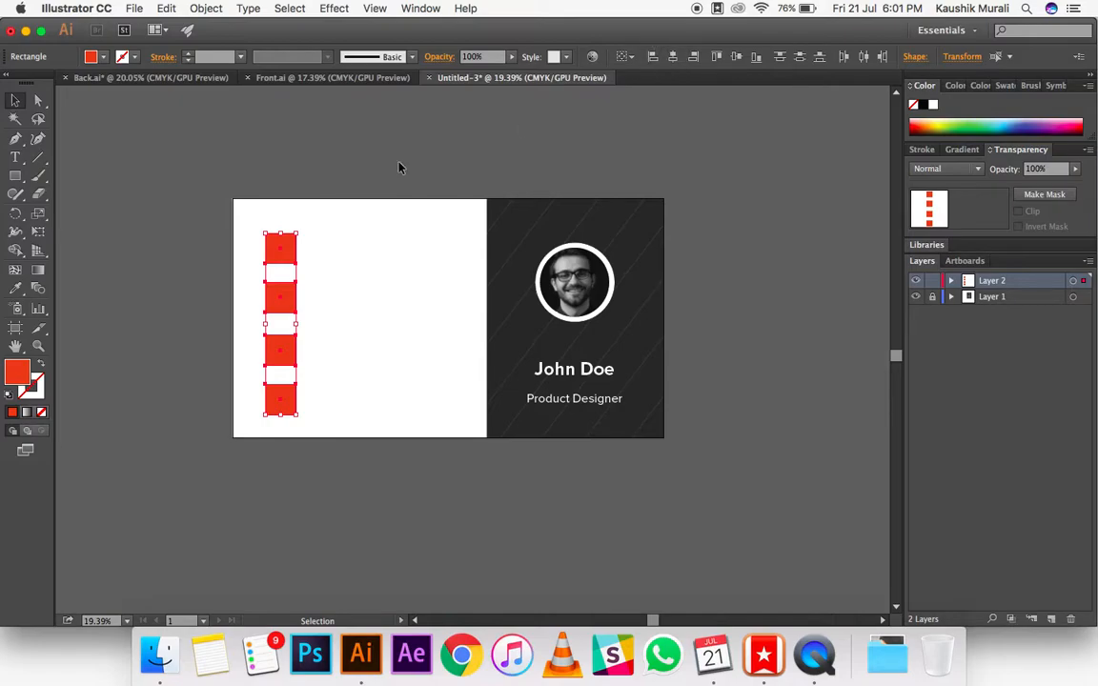
click(242, 193)
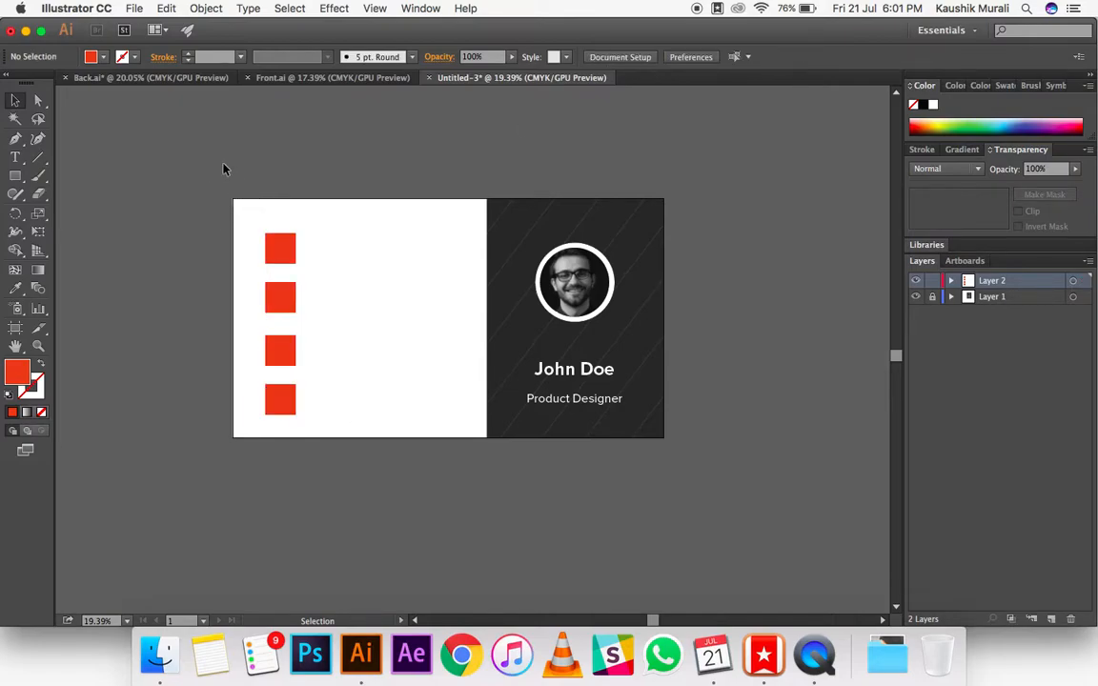
click(279, 246)
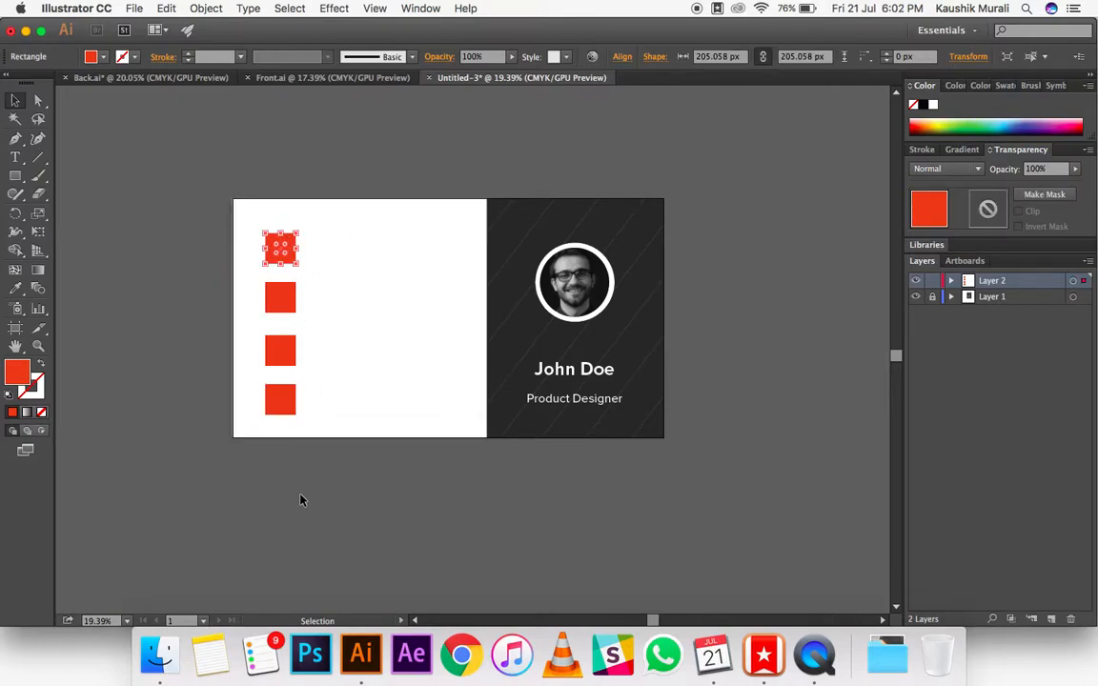
click(386, 144)
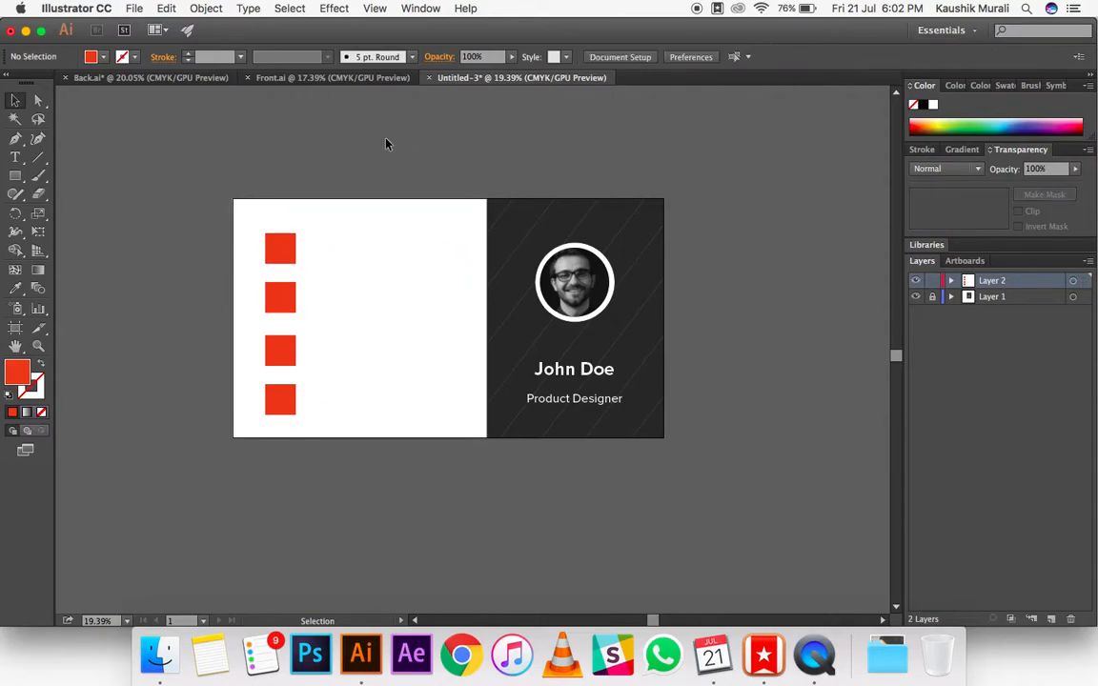
Step: Place phone.png on the top red square, scale it down to about 124 px and centre it there
click(134, 7)
click(153, 248)
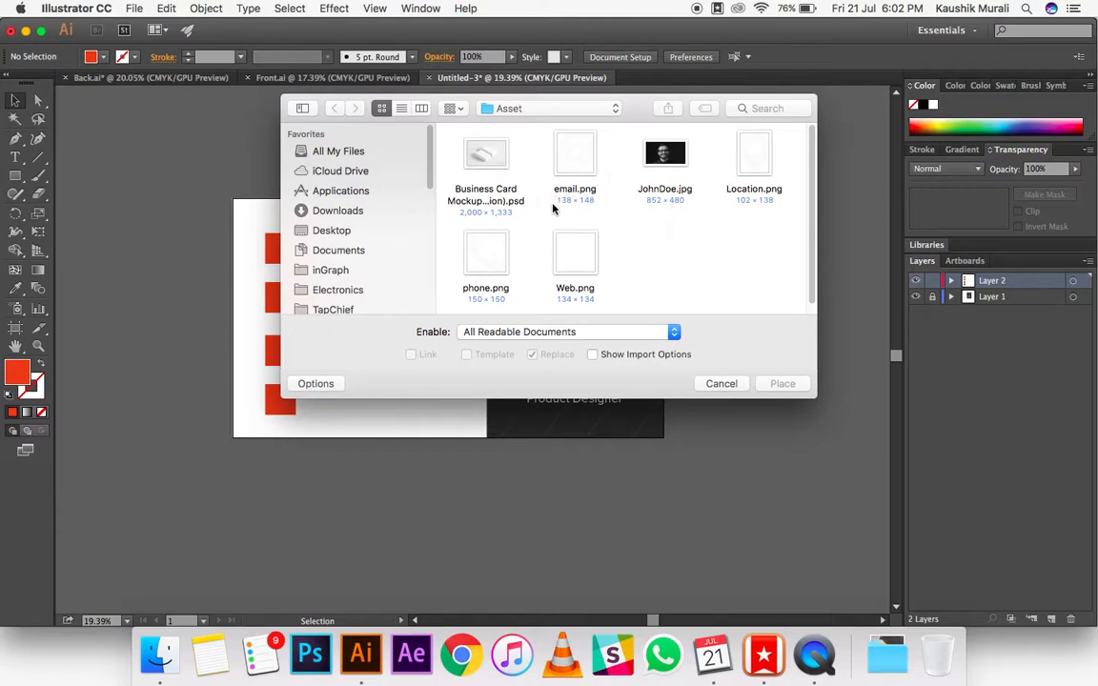
double_click(489, 255)
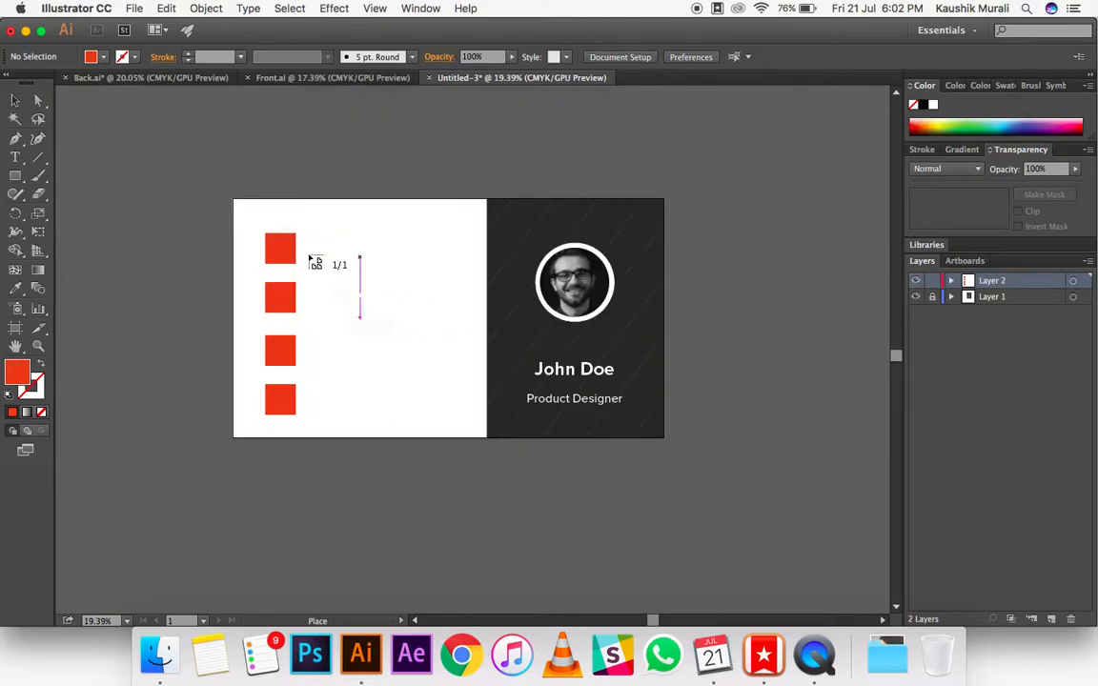
click(220, 180)
drag(227, 189, 282, 252)
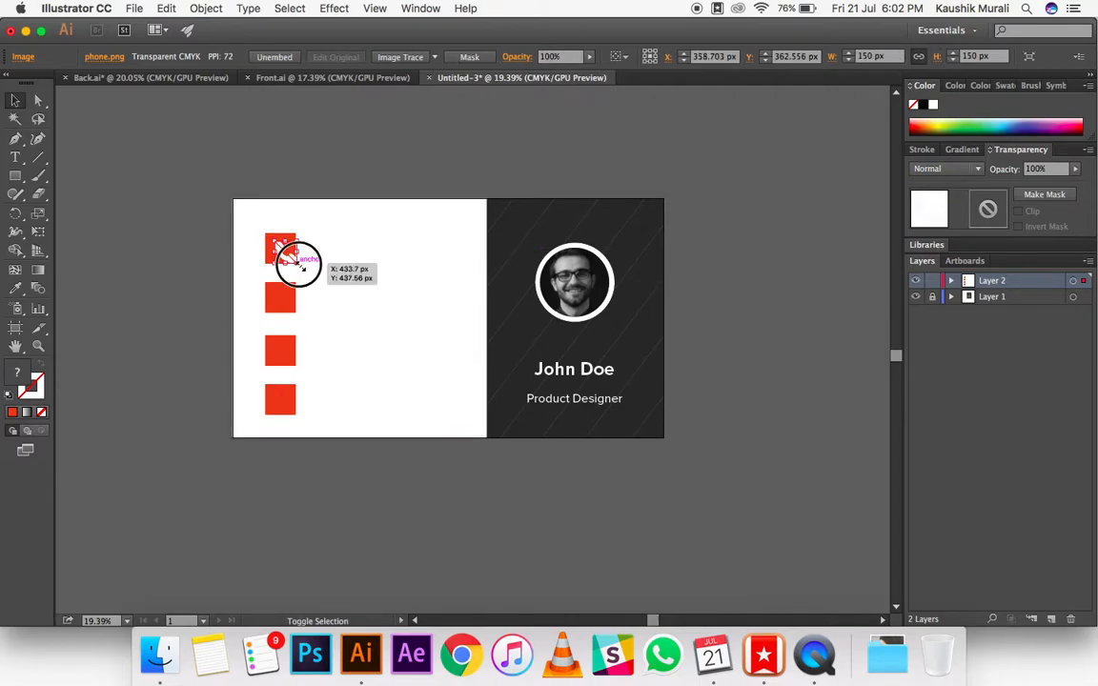
click(277, 152)
drag(282, 247, 277, 246)
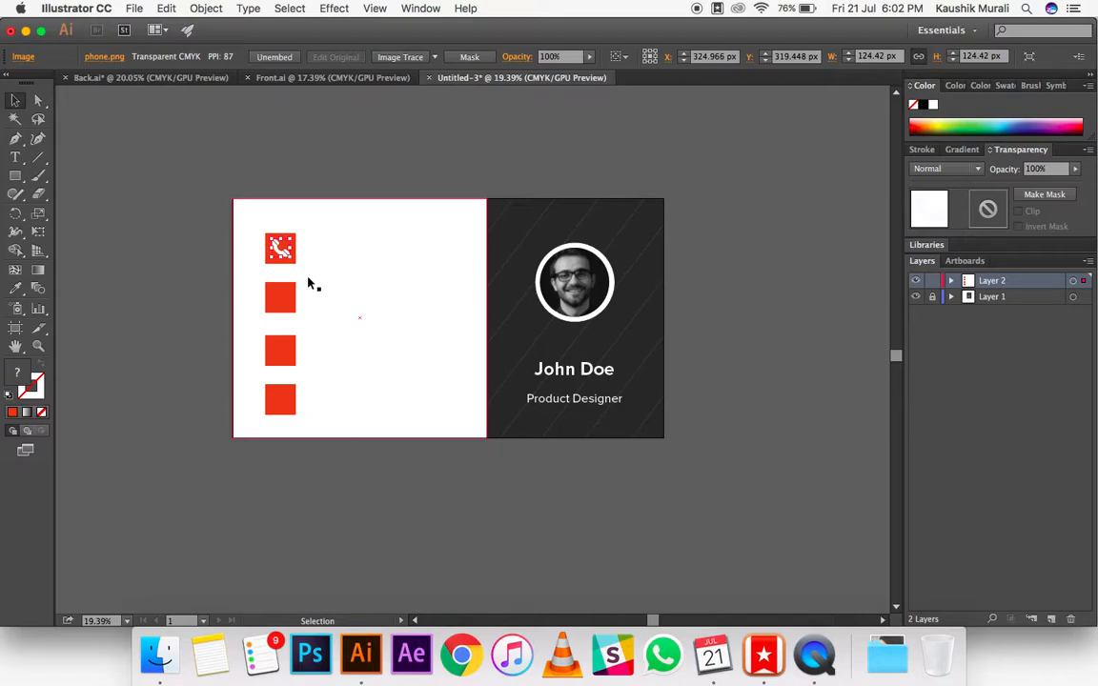
click(333, 150)
click(338, 79)
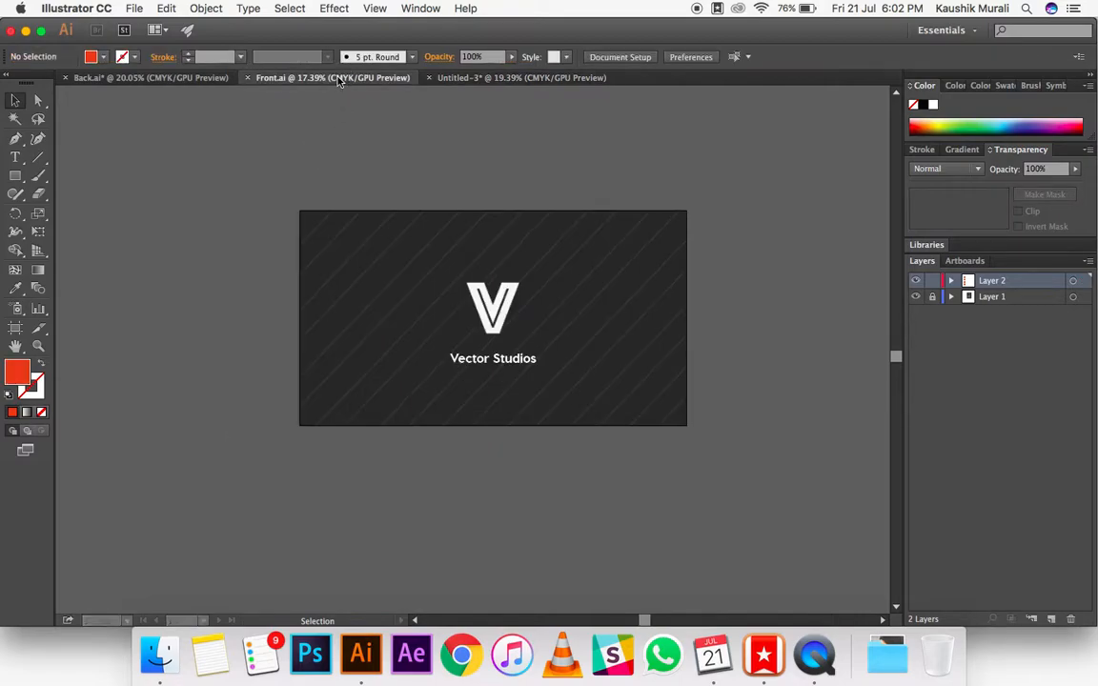
Step: Place email.png on the second red square and scale it down to about 108 px wide
click(134, 8)
click(172, 245)
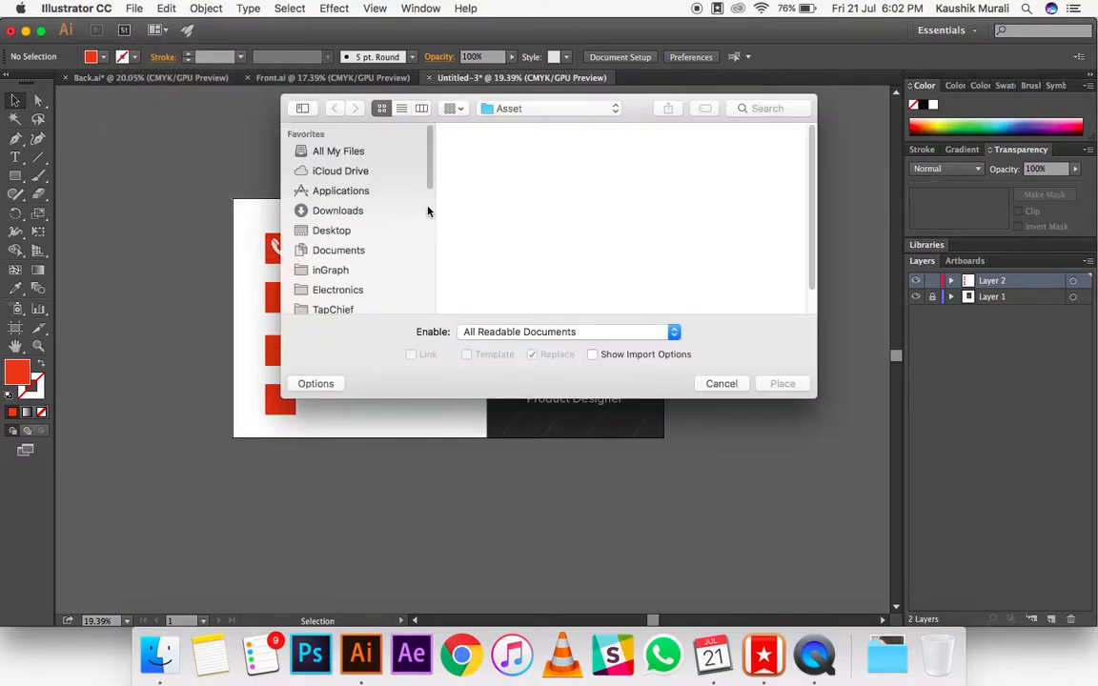
double_click(591, 171)
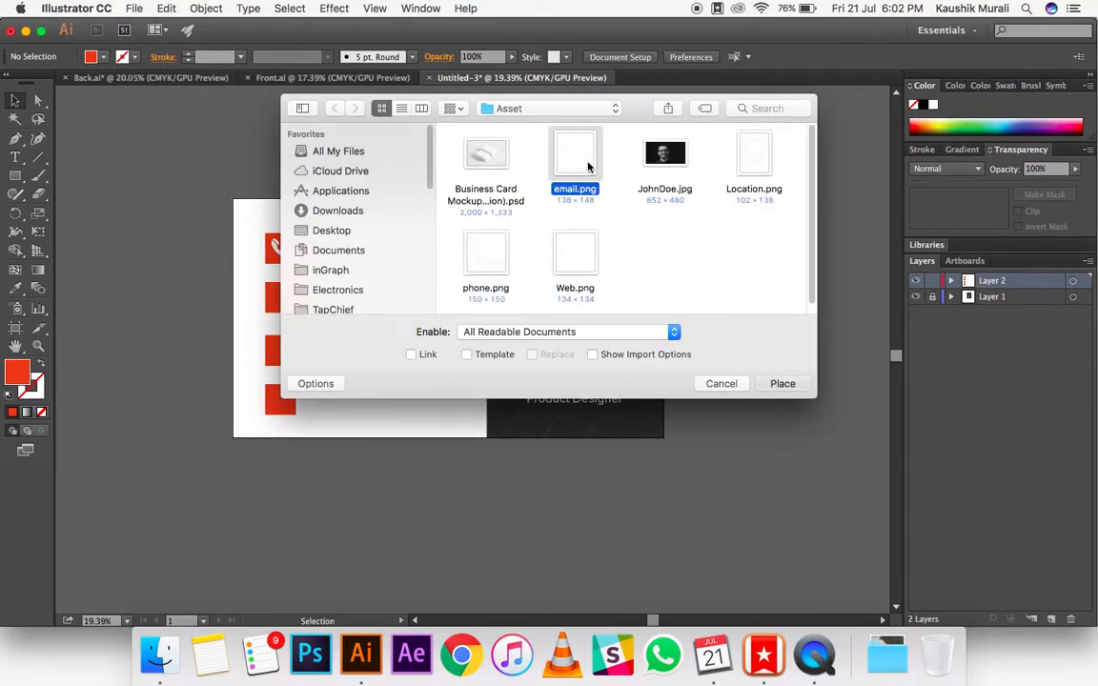
click(117, 263)
drag(141, 290, 282, 298)
click(135, 284)
click(167, 316)
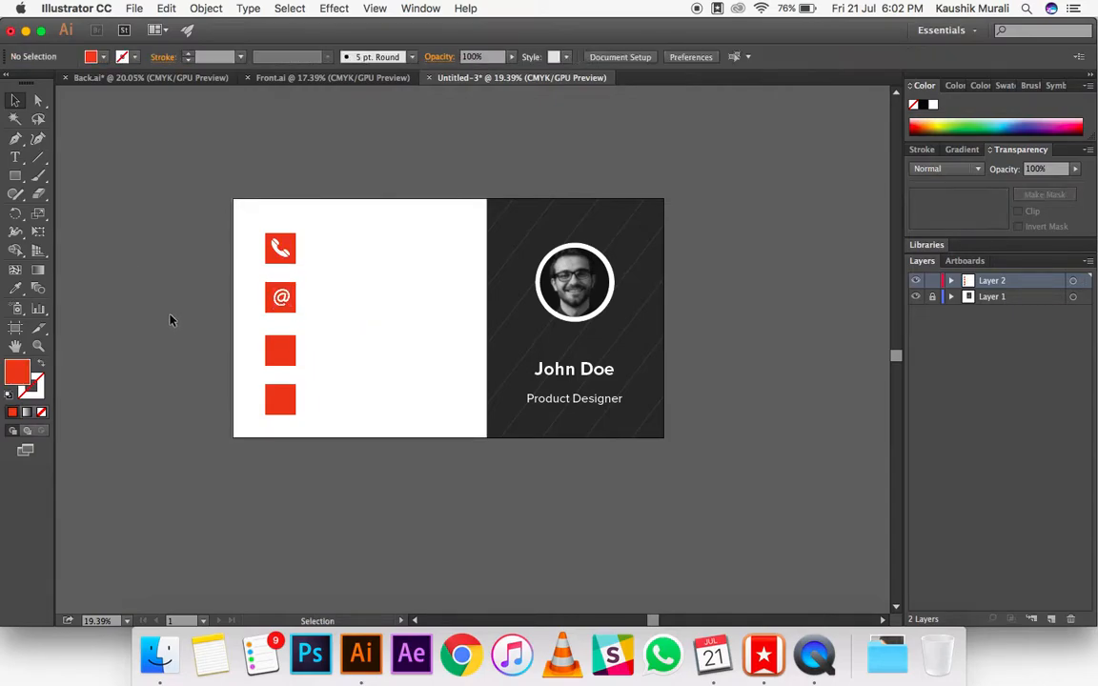
Step: Align the @ icon and the second red square to a common centre
click(280, 291)
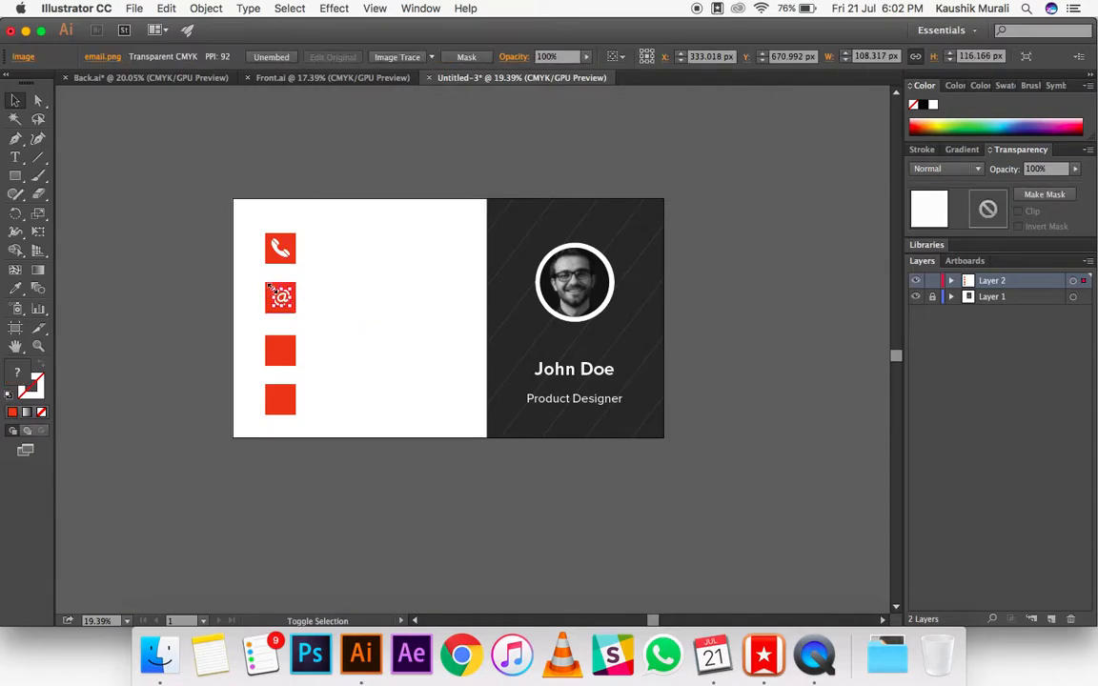
click(201, 286)
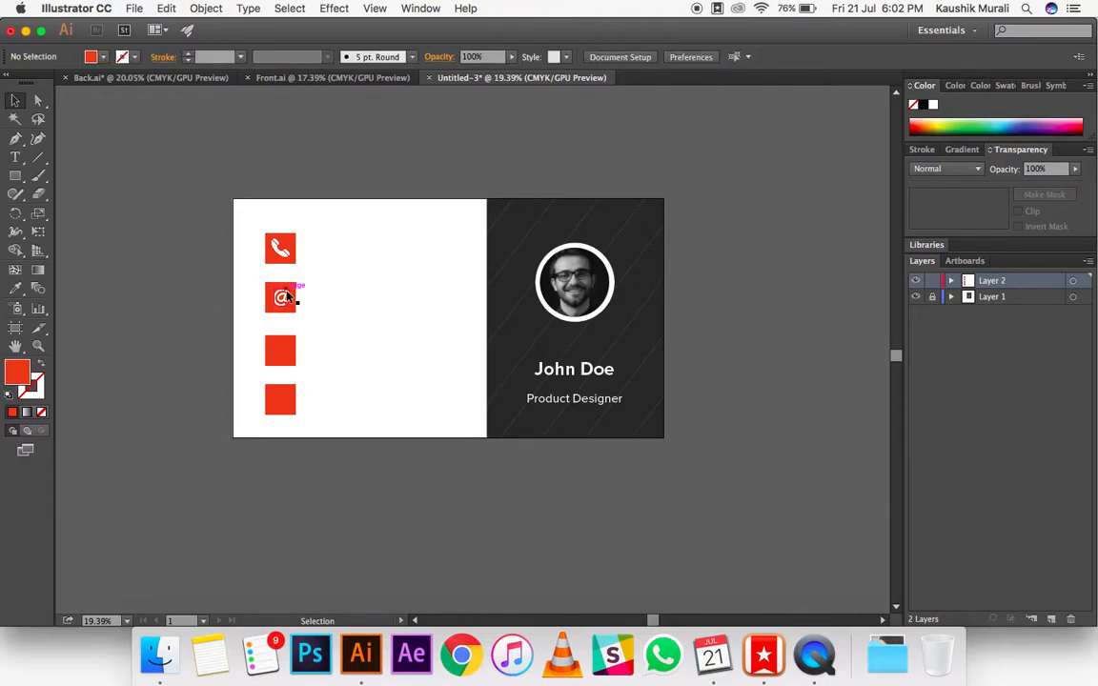
scroll(287, 296, up, 5)
scroll(287, 296, down, 2)
scroll(286, 297, down, 2)
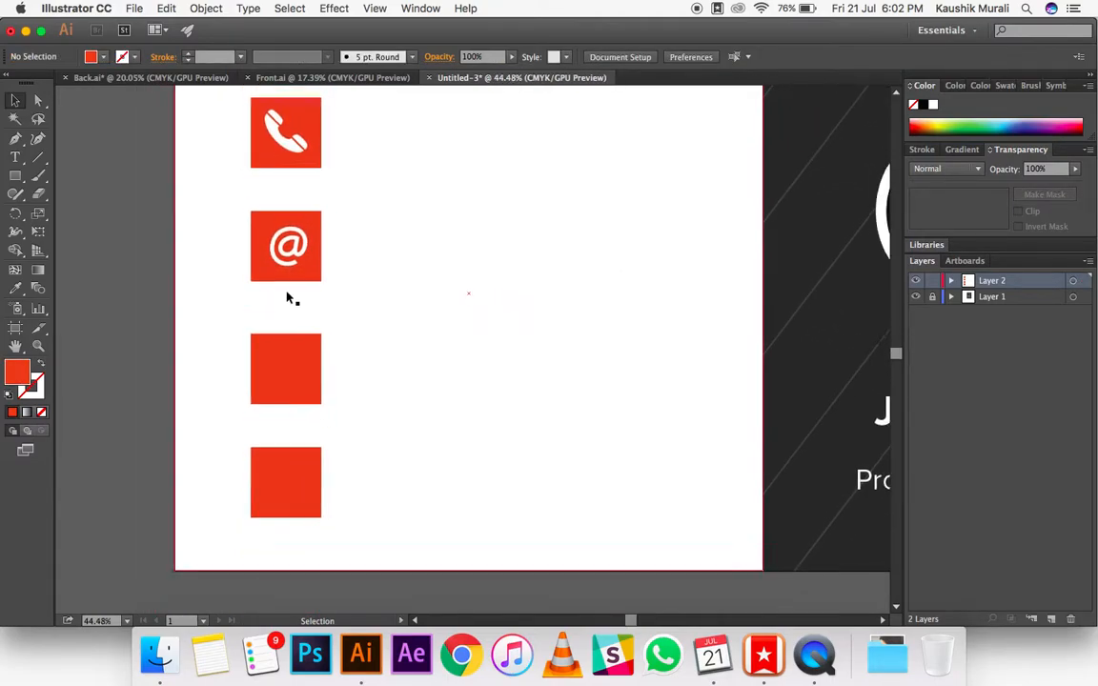
click(275, 229)
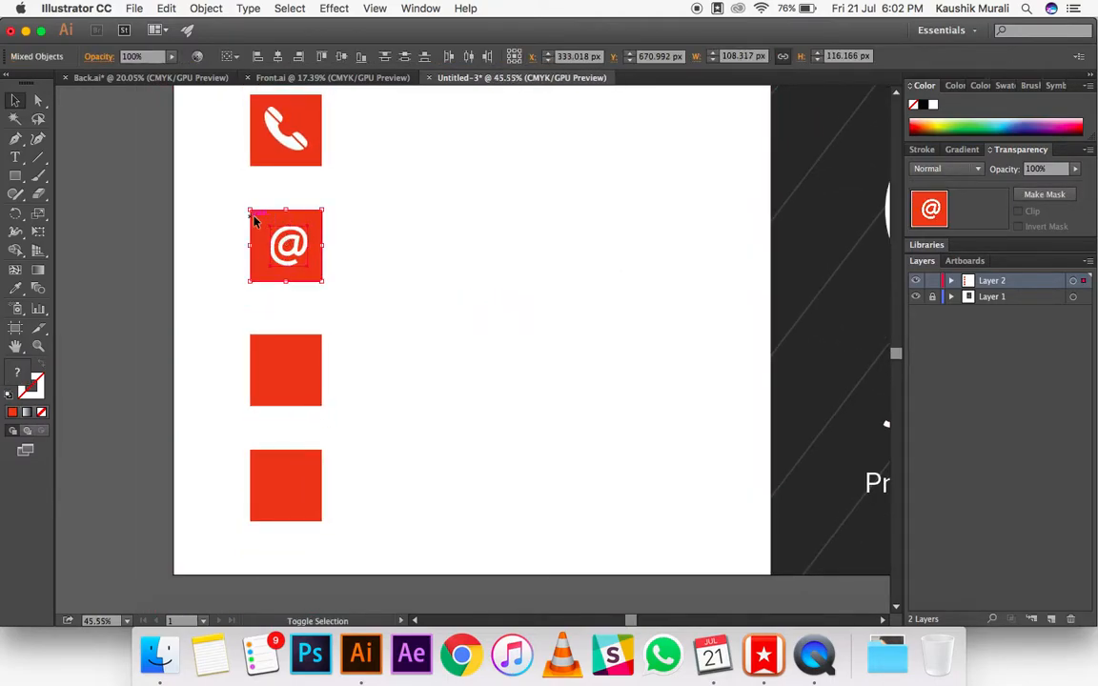
click(317, 59)
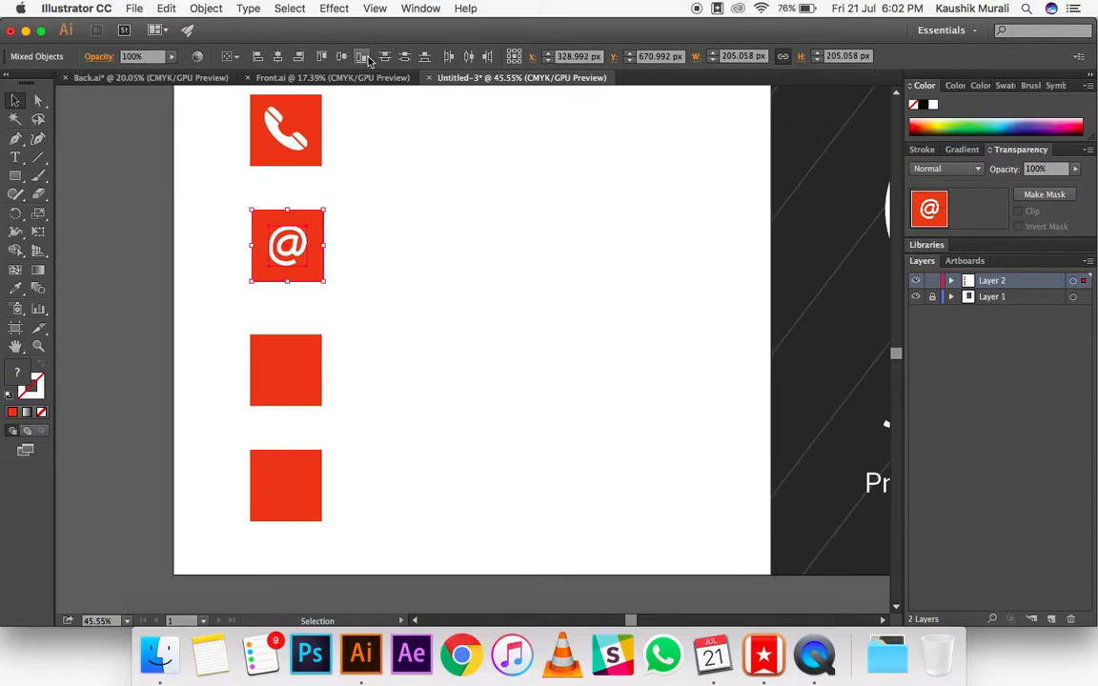
Step: Place Location.png on the third red square and align the pin icon to the square's centre
click(292, 388)
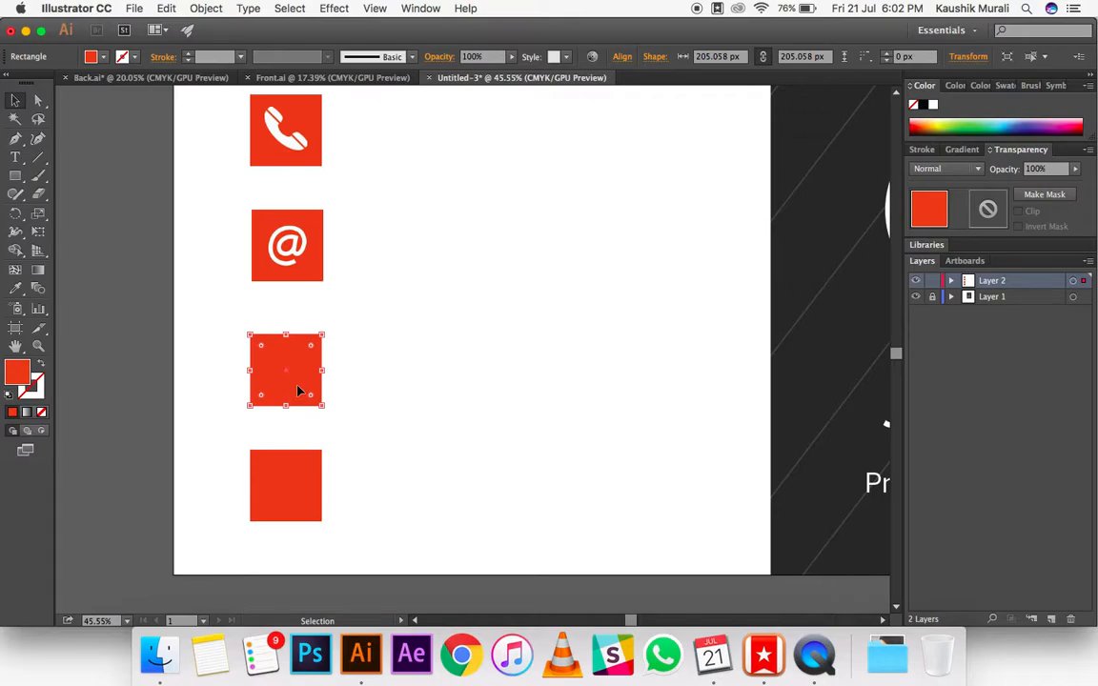
click(134, 8)
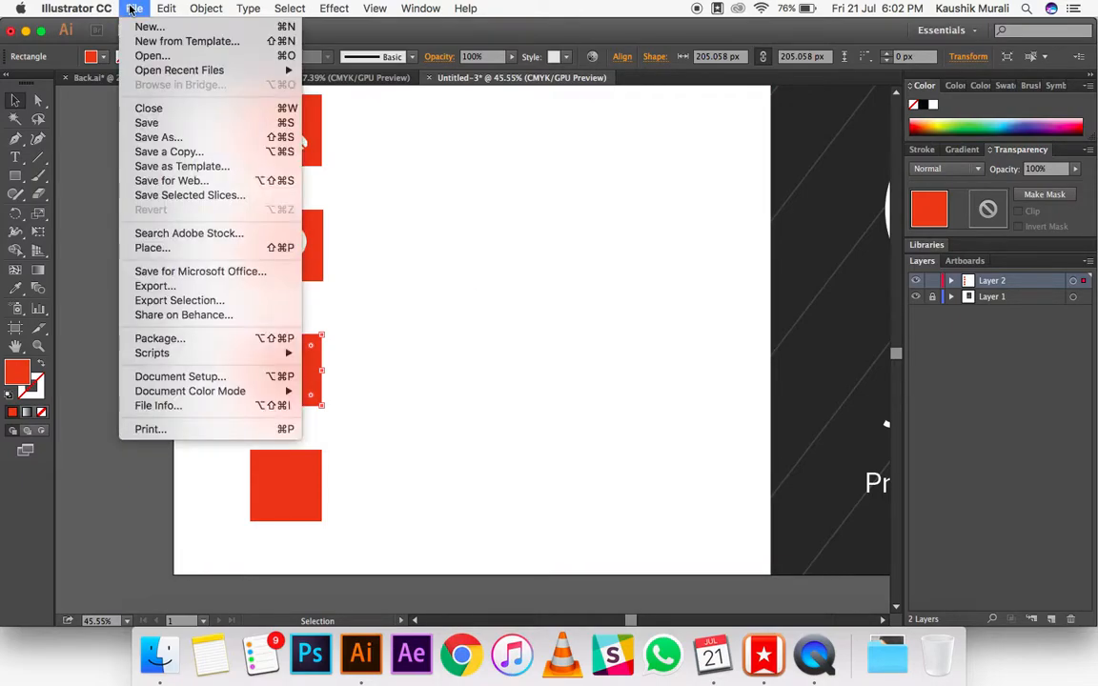
click(155, 247)
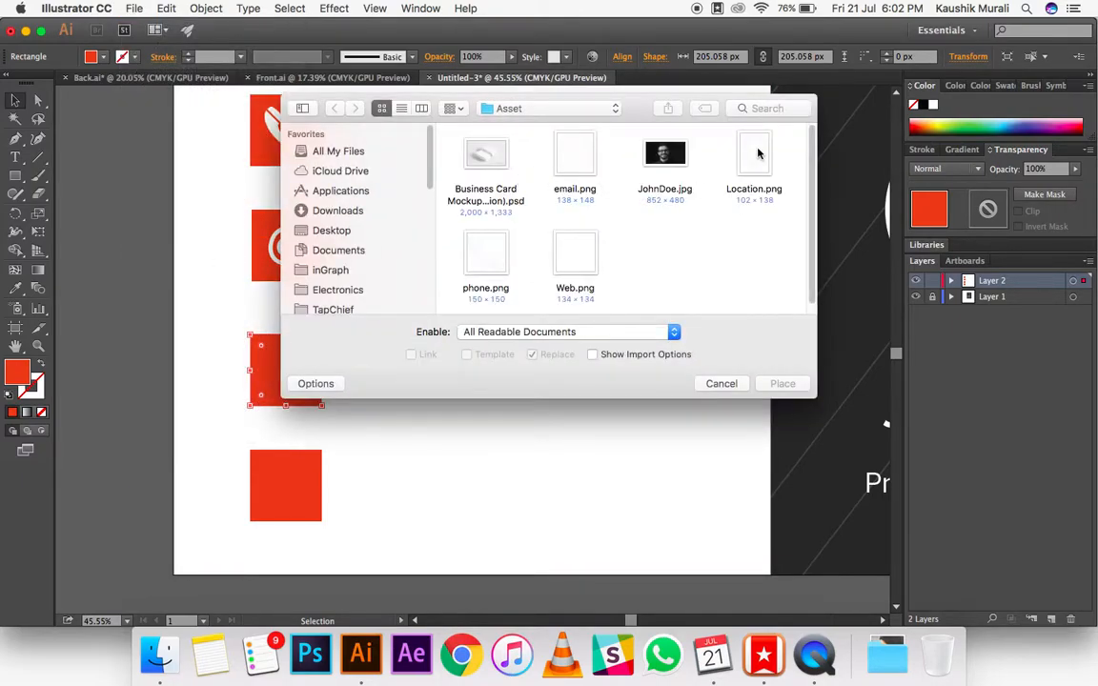
double_click(757, 152)
click(251, 337)
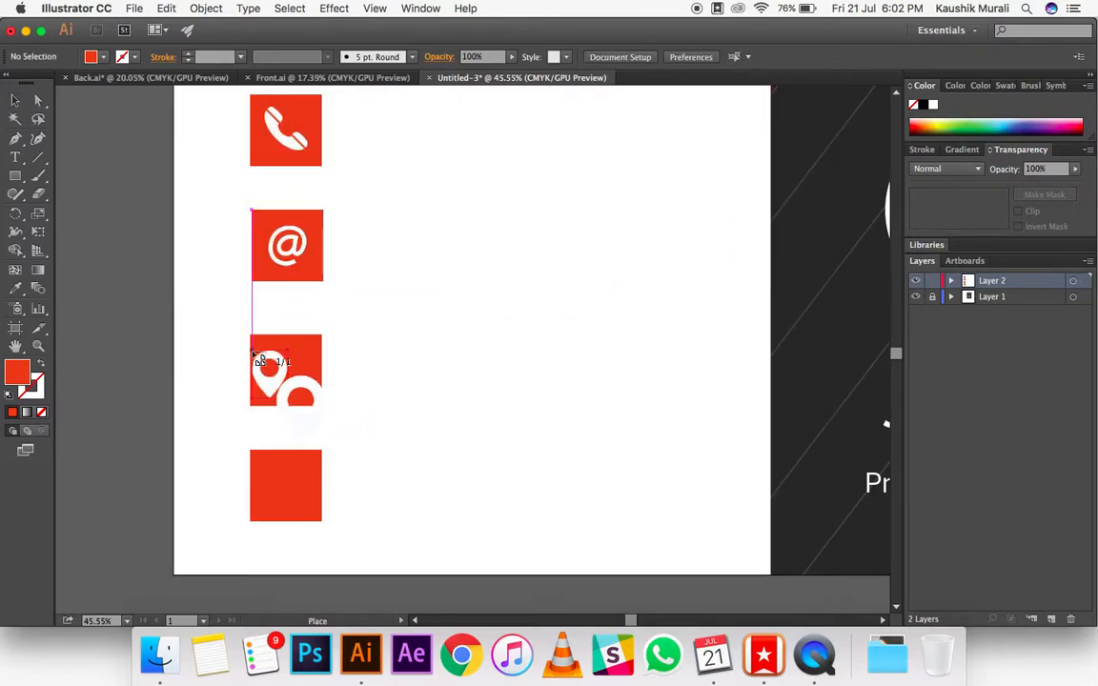
drag(279, 369, 298, 362)
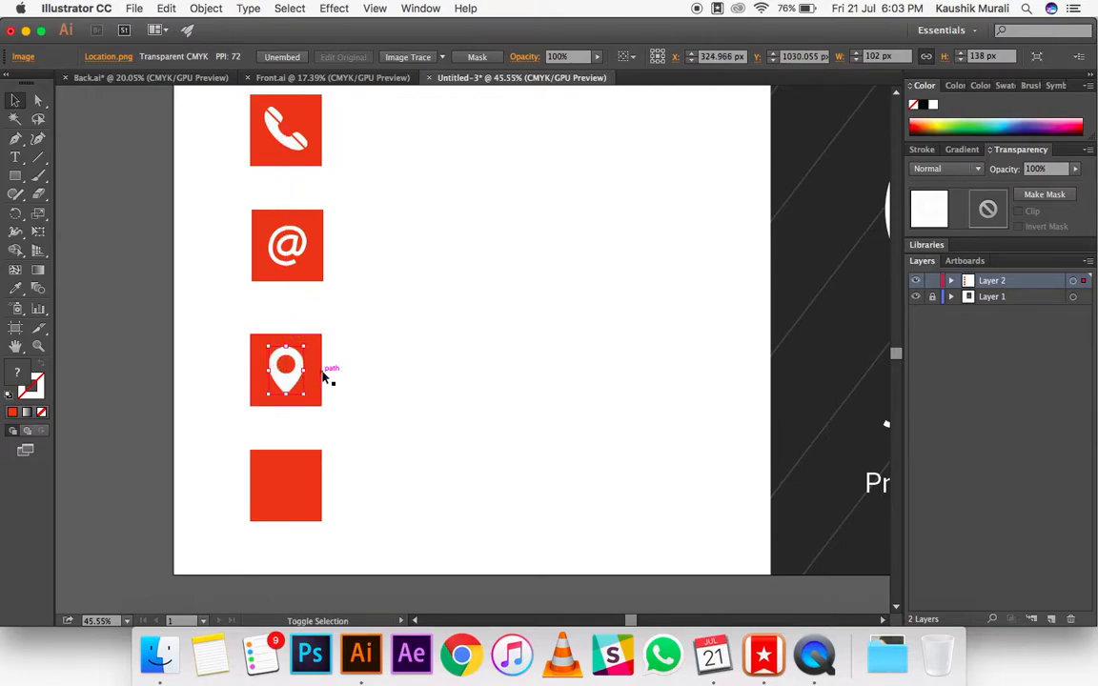
shift+click(322, 371)
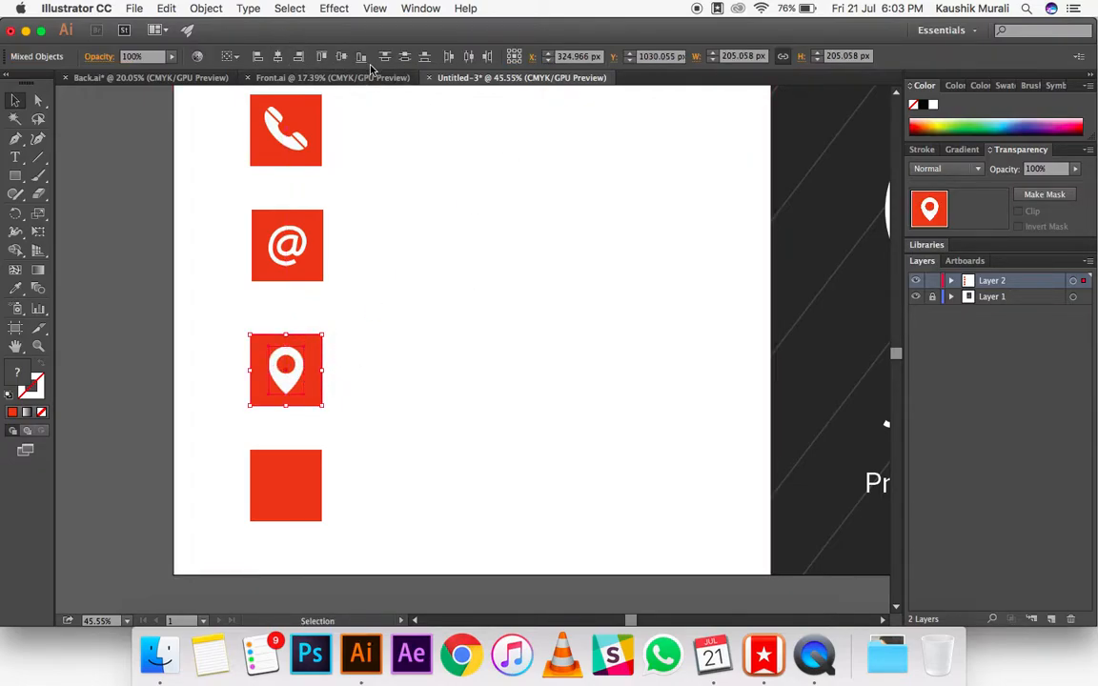
click(355, 604)
Step: Place Web.png on the fourth red square at about 120 px wide and centre the globe icon on it
click(133, 14)
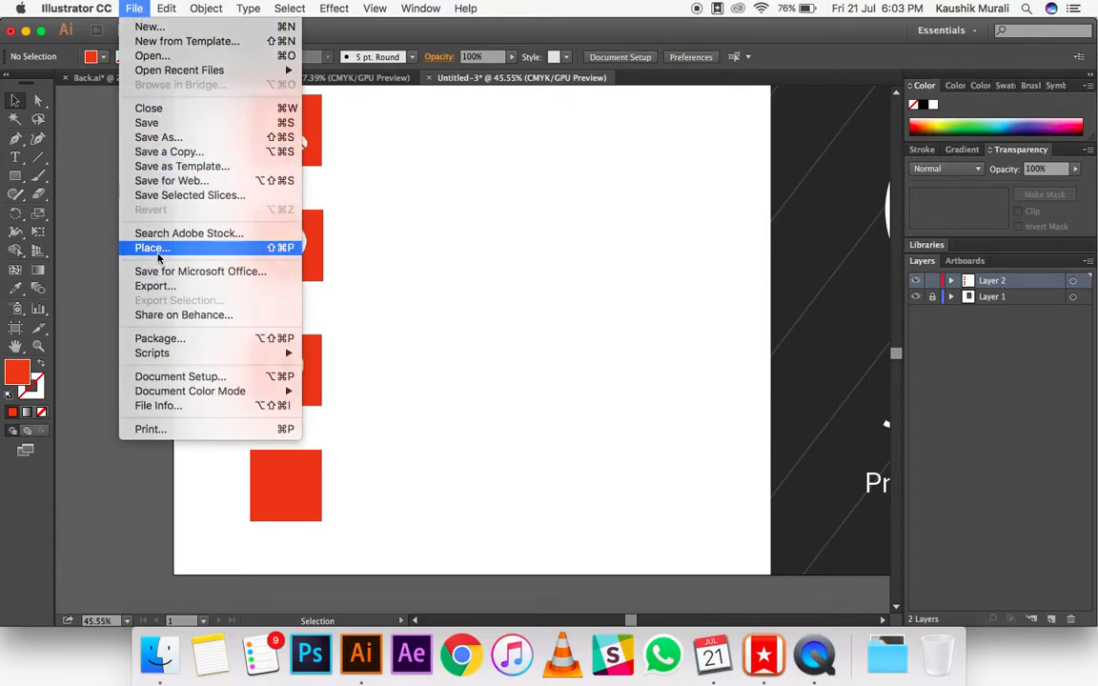
click(157, 251)
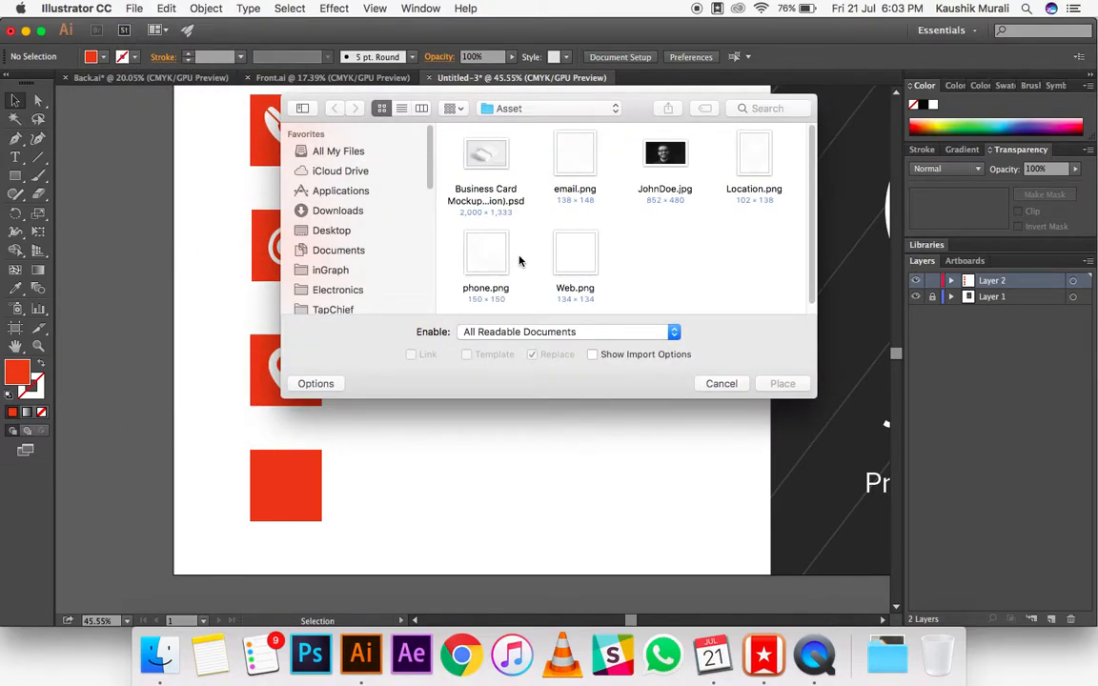
double_click(580, 253)
drag(222, 419, 306, 509)
click(305, 536)
double_click(289, 493)
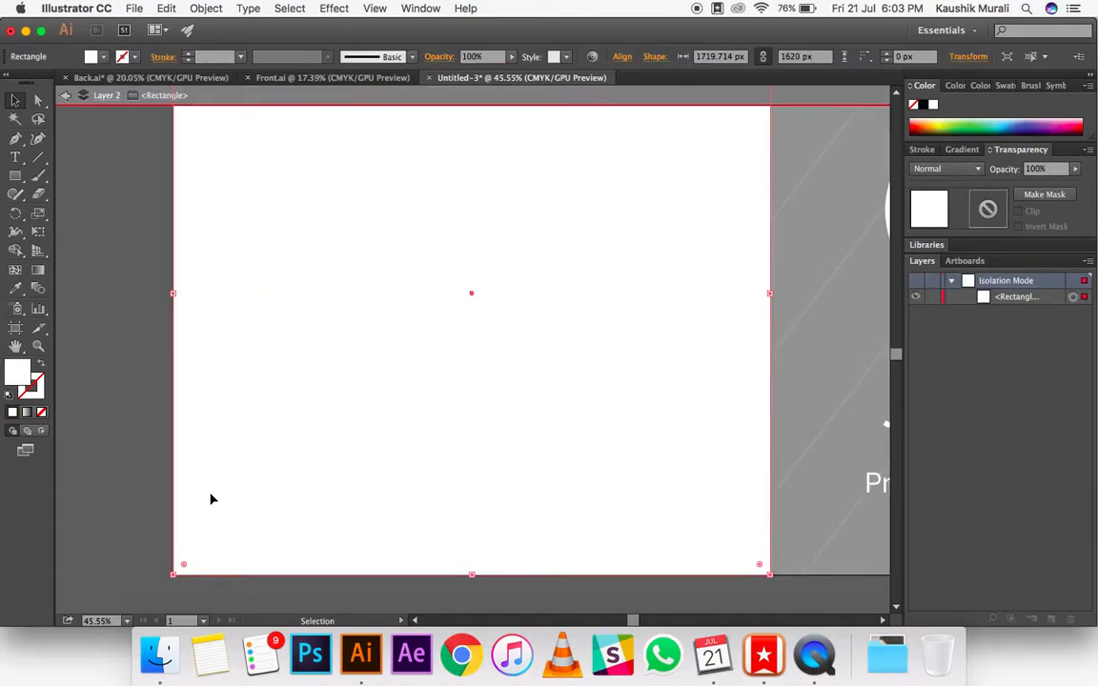
double_click(100, 465)
click(314, 463)
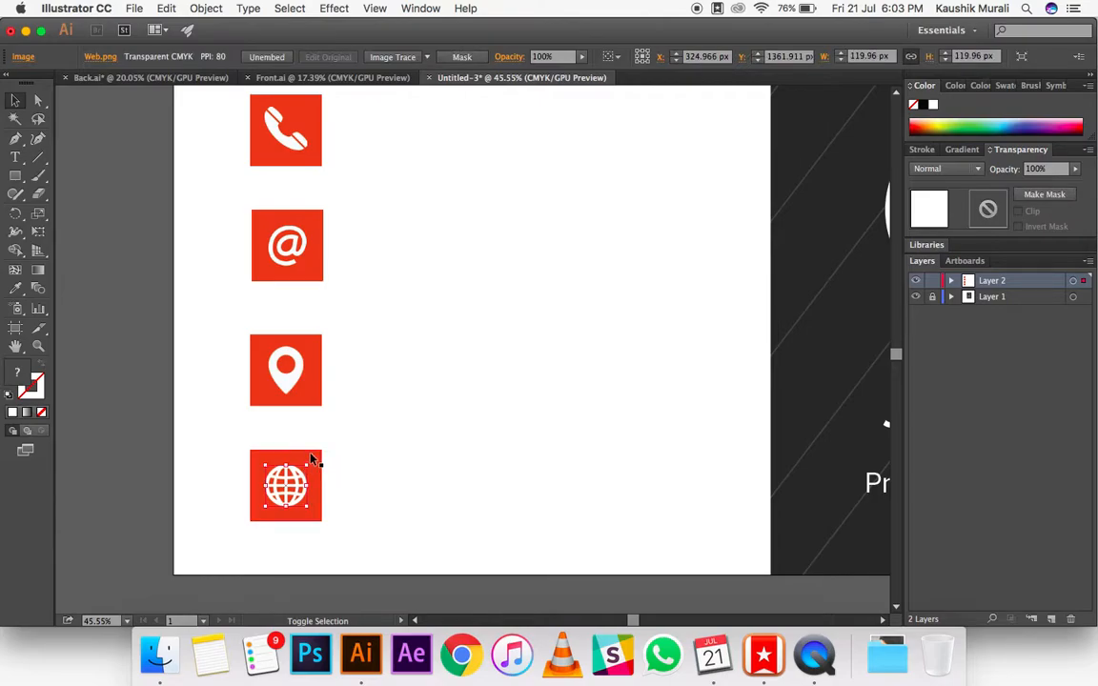
shift+click(313, 460)
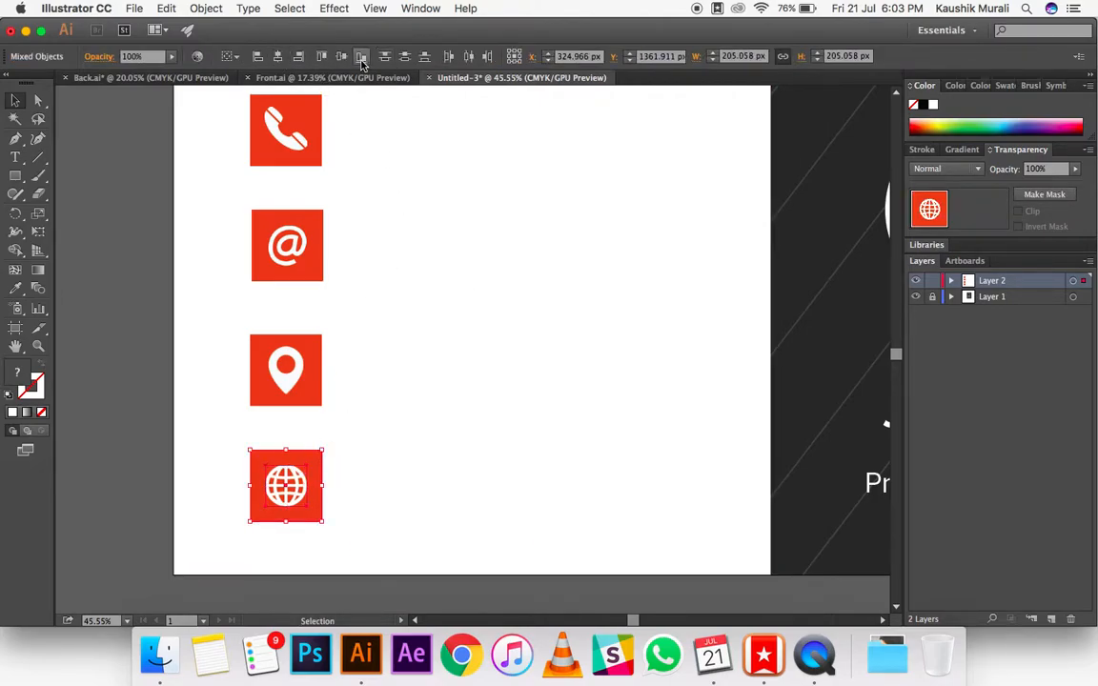
click(76, 409)
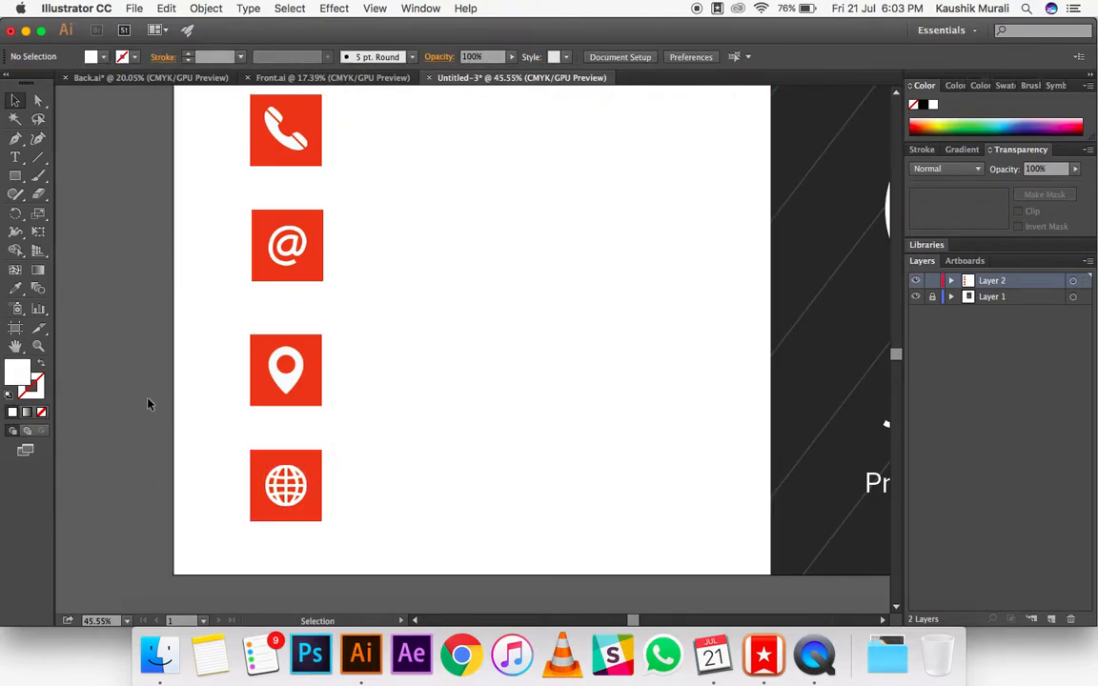
Step: Group all four red squares together with their icons
scroll(181, 415, down, 1)
scroll(181, 415, down, 1)
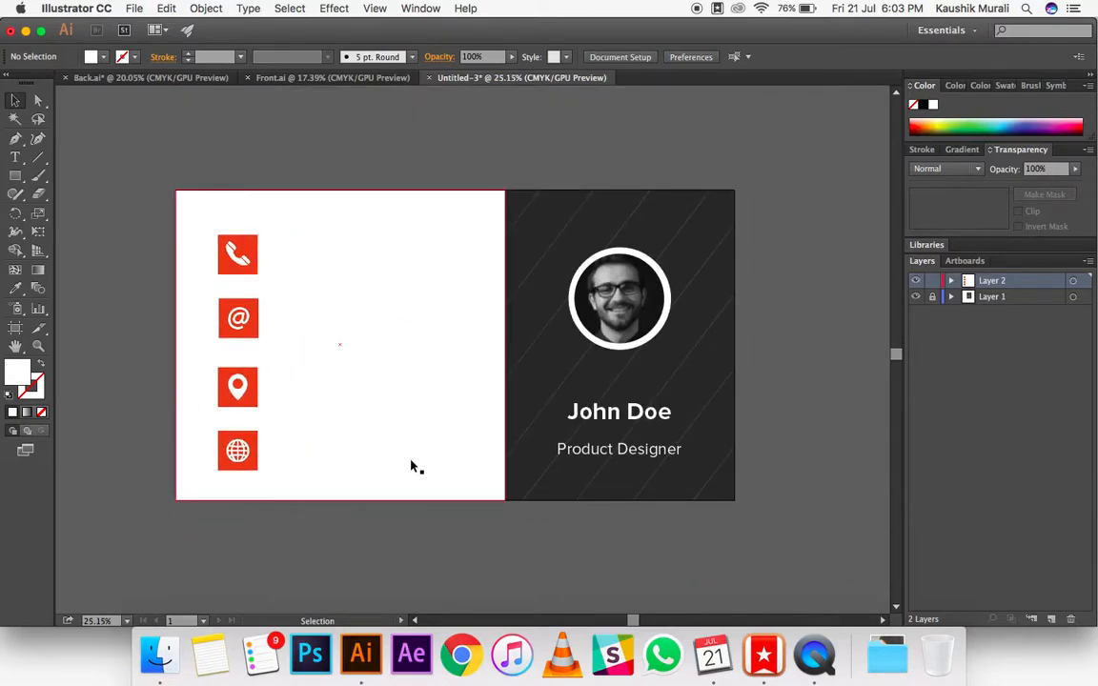
scroll(362, 523, left, 2)
scroll(362, 525, up, 1)
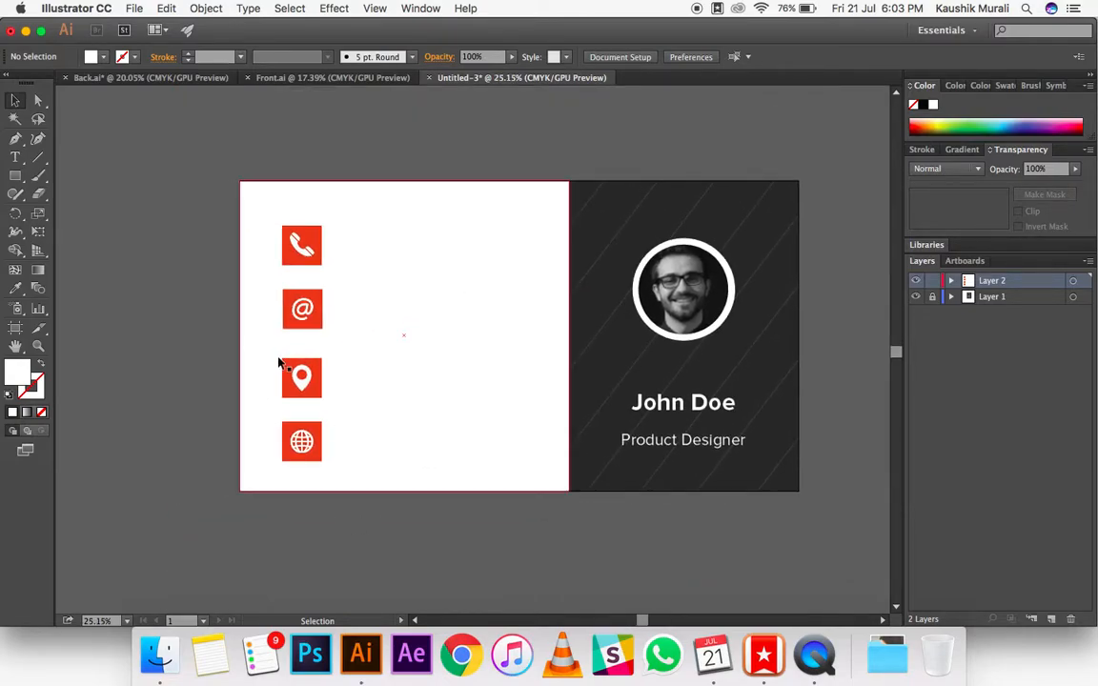
click(318, 236)
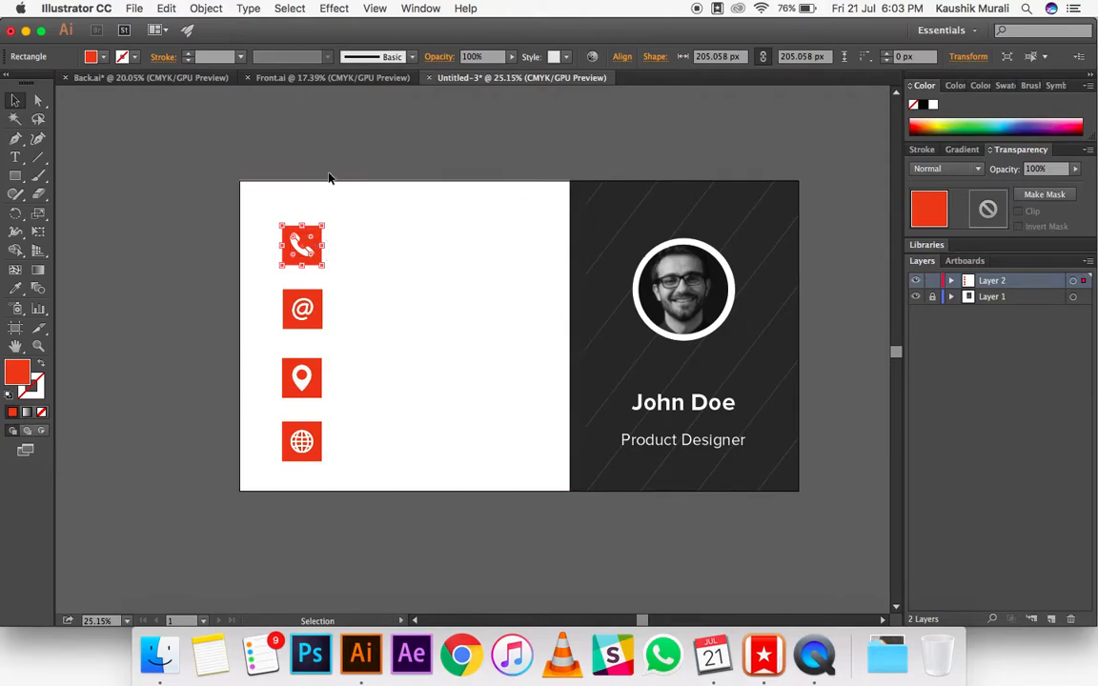
shift+click(313, 443)
click(128, 478)
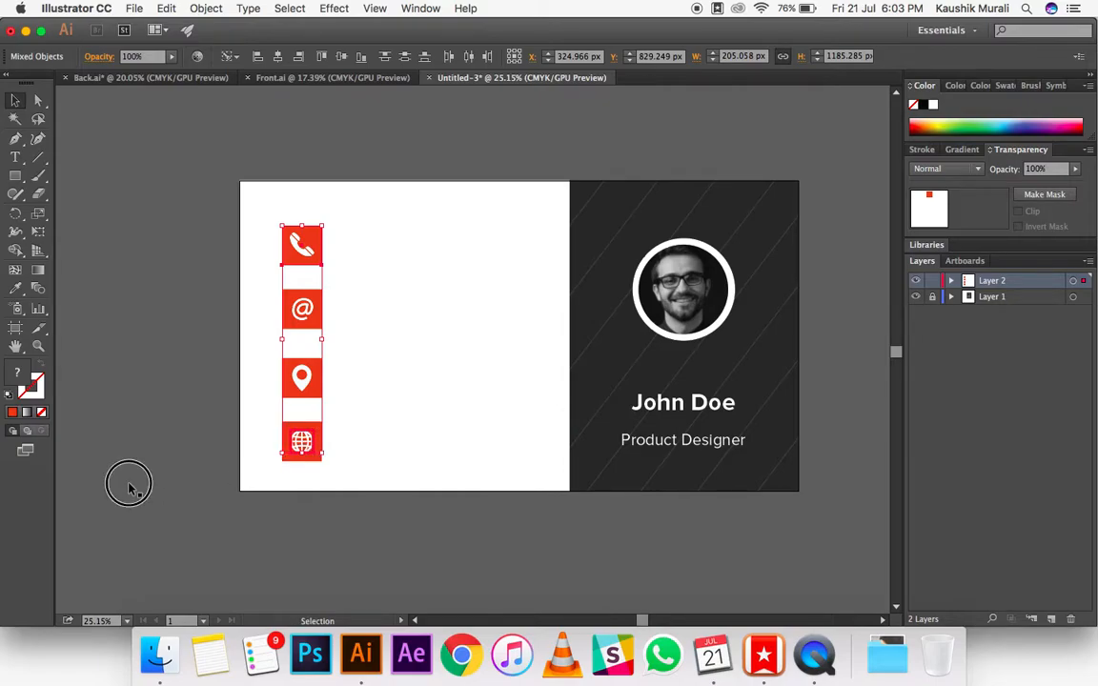
click(315, 457)
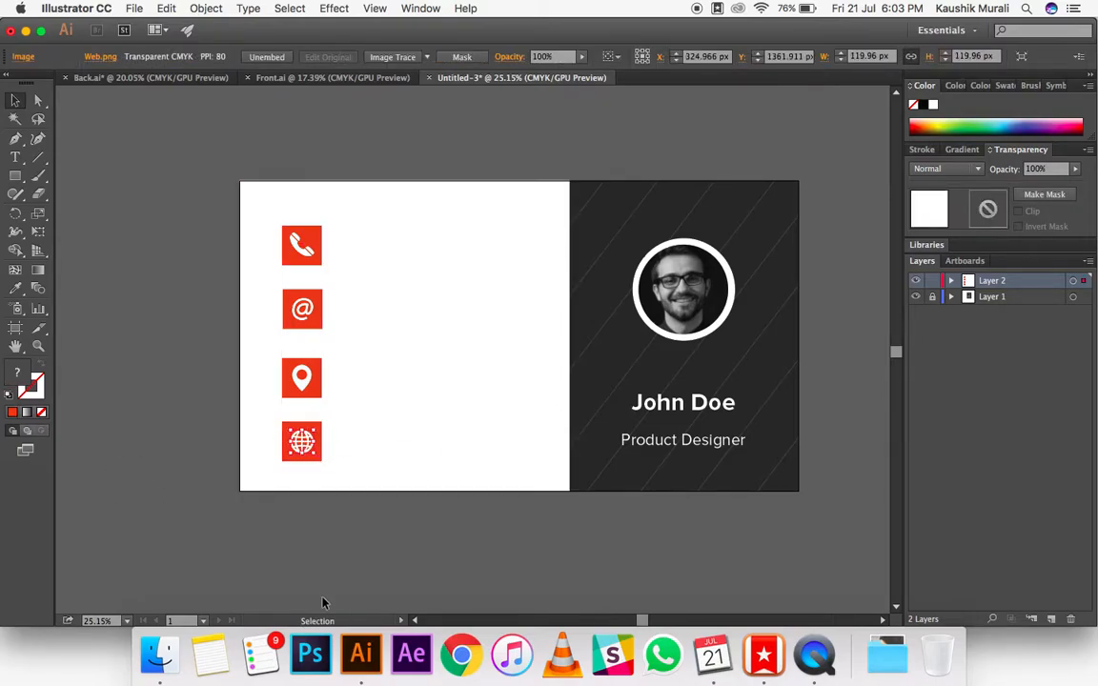
click(338, 513)
drag(338, 513, 292, 208)
shift+click(354, 260)
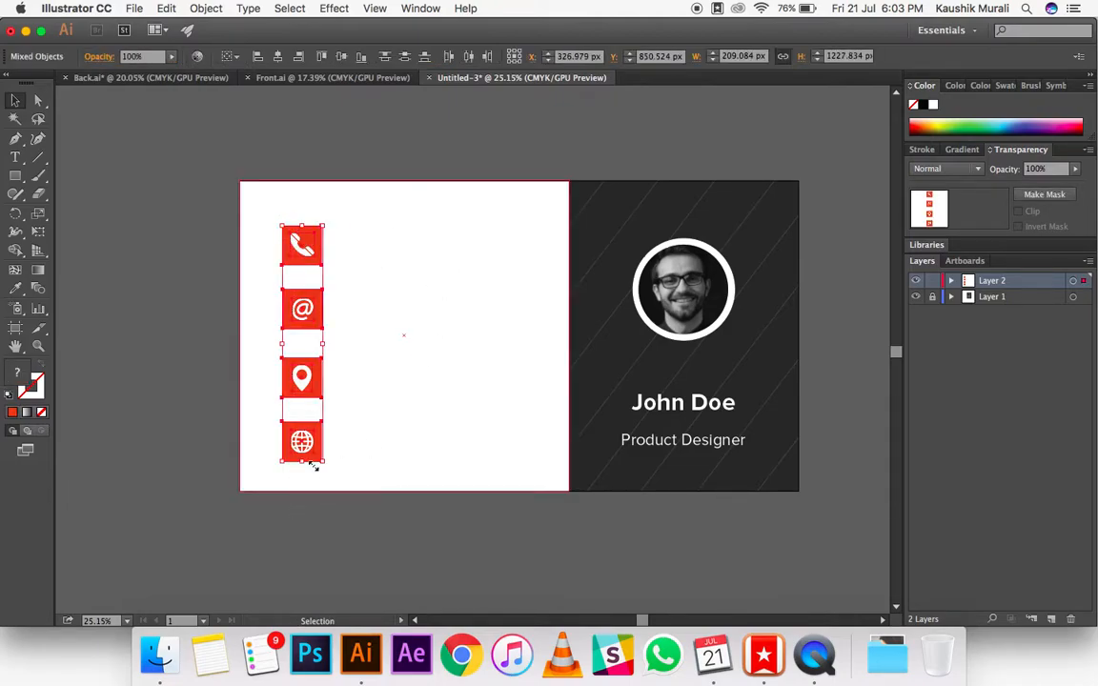
key(super+g)
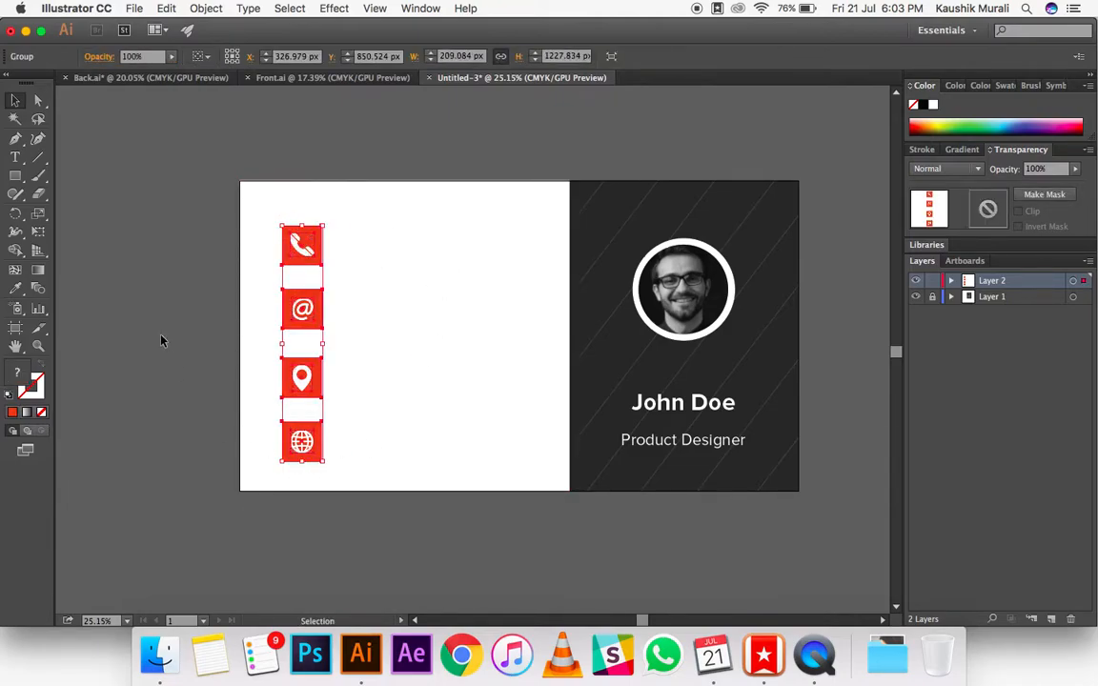
Step: Centre the icon group vertically on the artboard
click(199, 57)
click(214, 99)
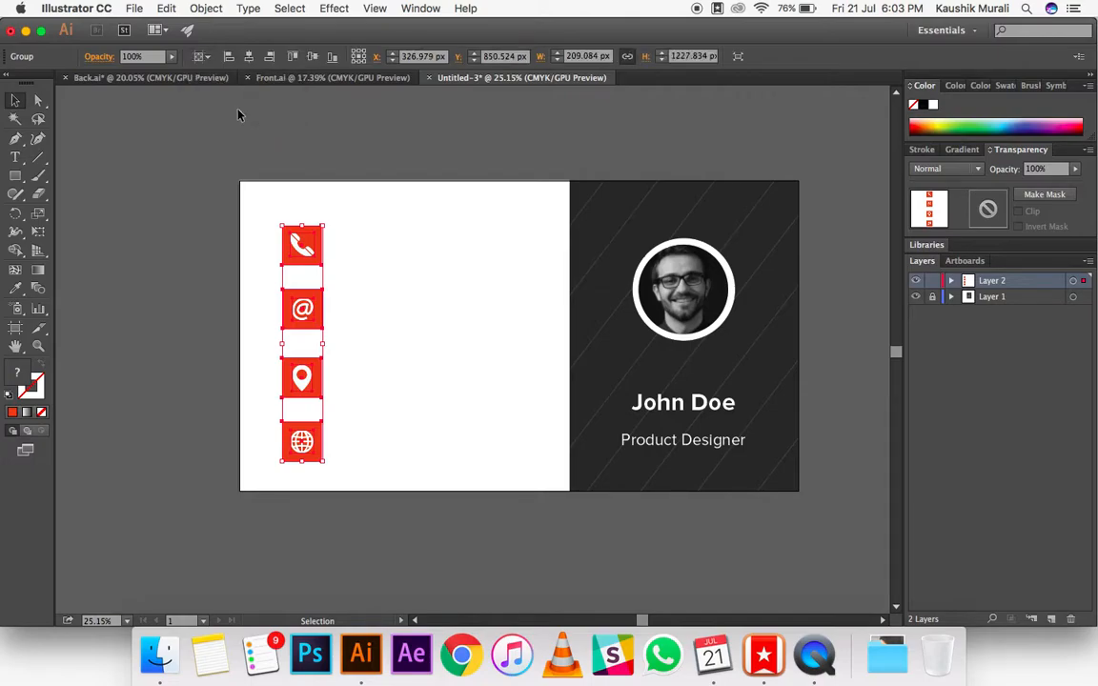
click(312, 57)
click(362, 155)
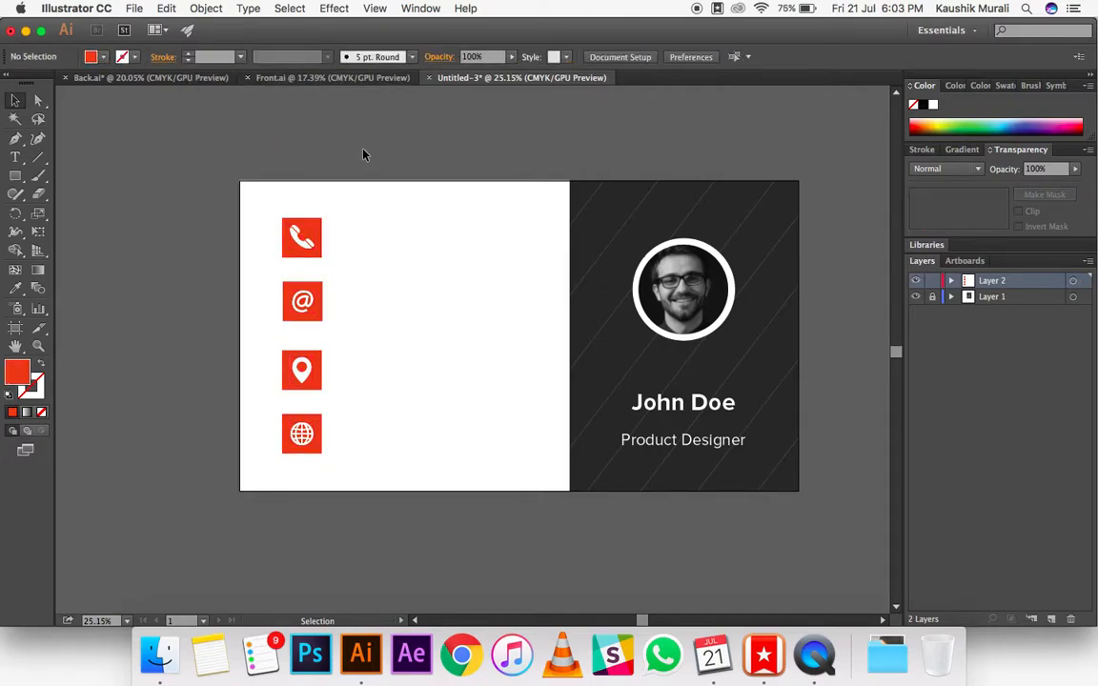
Step: Draw a small red spacer rectangle above the phone square, starting at the card's upper edge and matching the square's width
click(15, 175)
drag(282, 181, 324, 203)
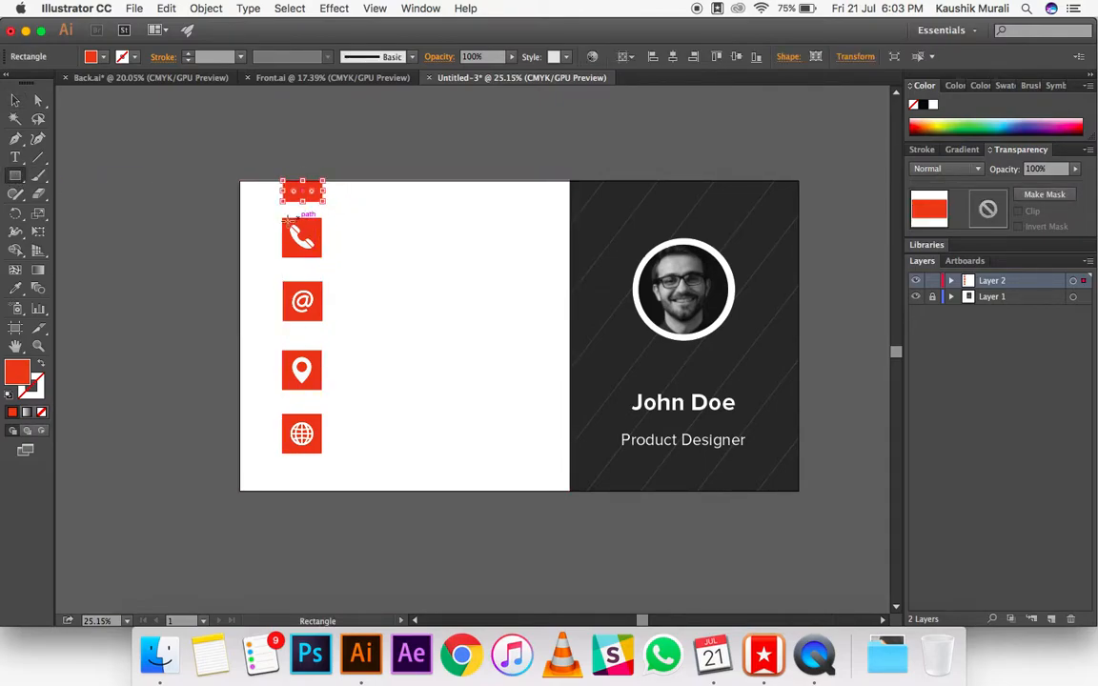
click(21, 99)
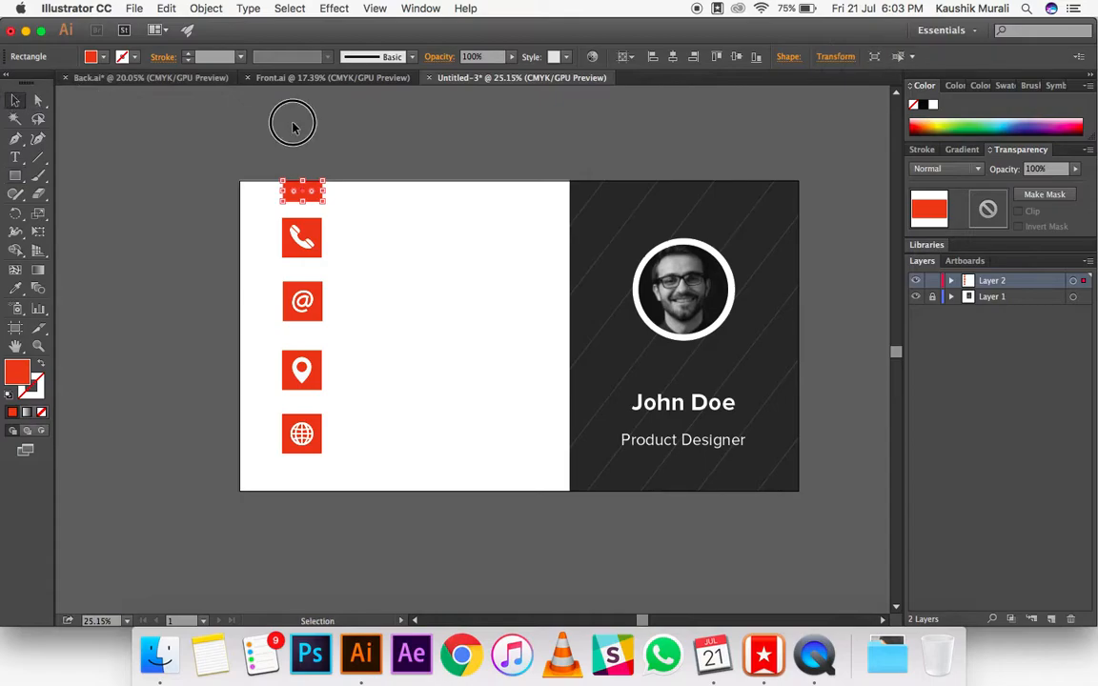
click(295, 124)
Step: Duplicate the red spacer rectangle and align the copy to the card's lower edge, below the globe square
click(311, 195)
key(a)
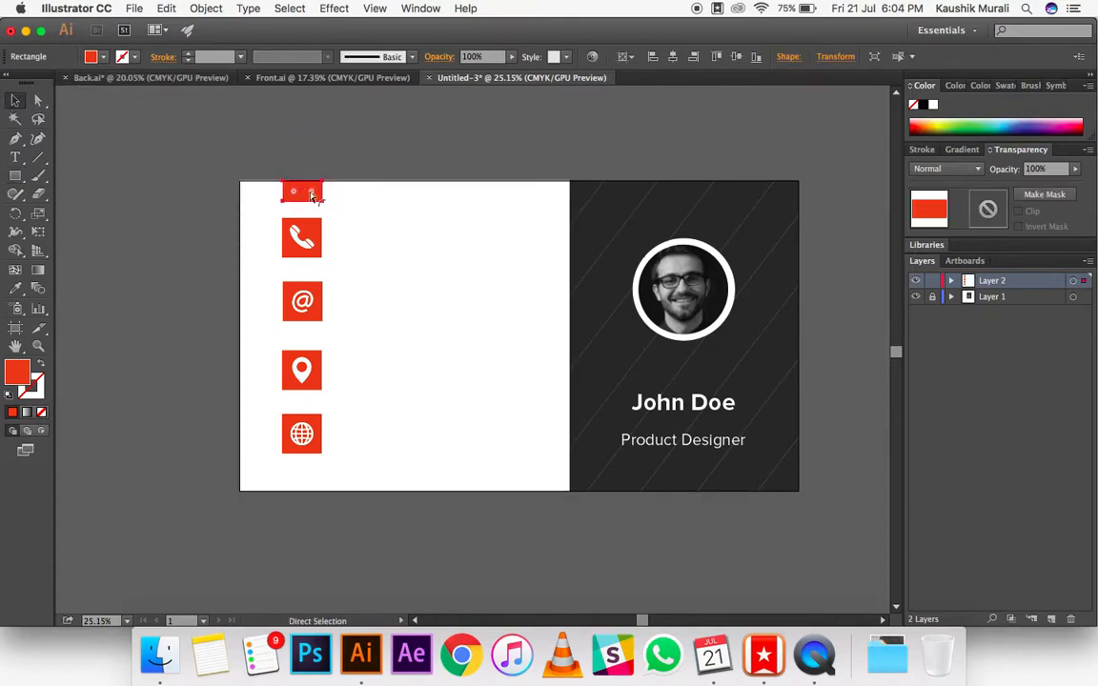
key(v)
key(a)
key(v)
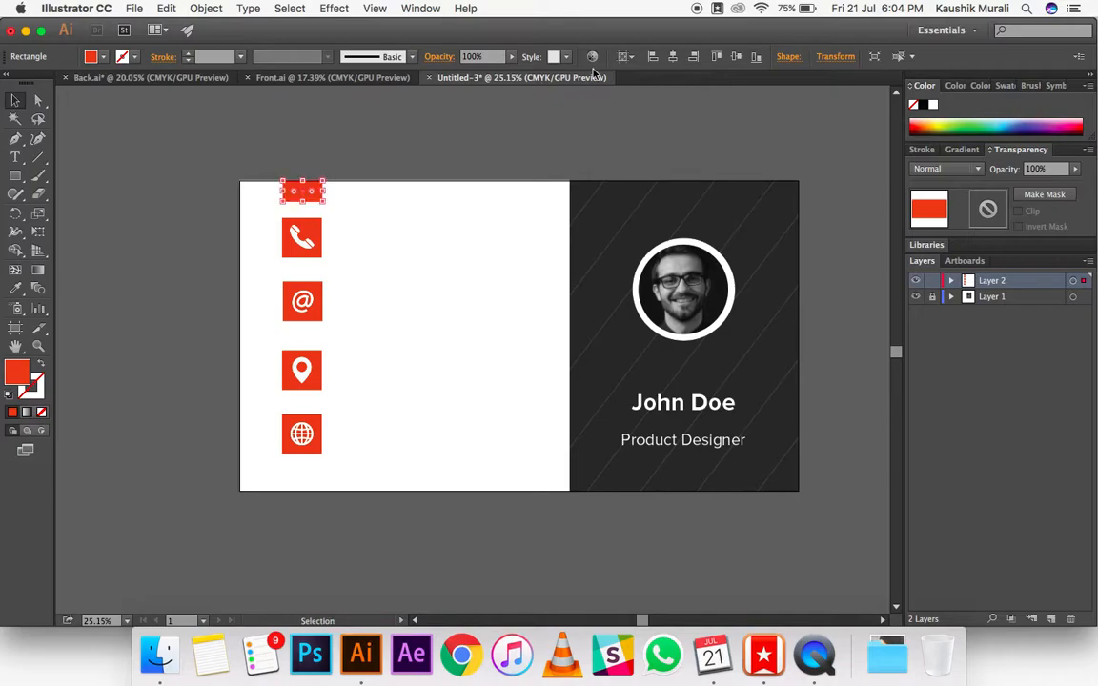
click(756, 57)
click(450, 162)
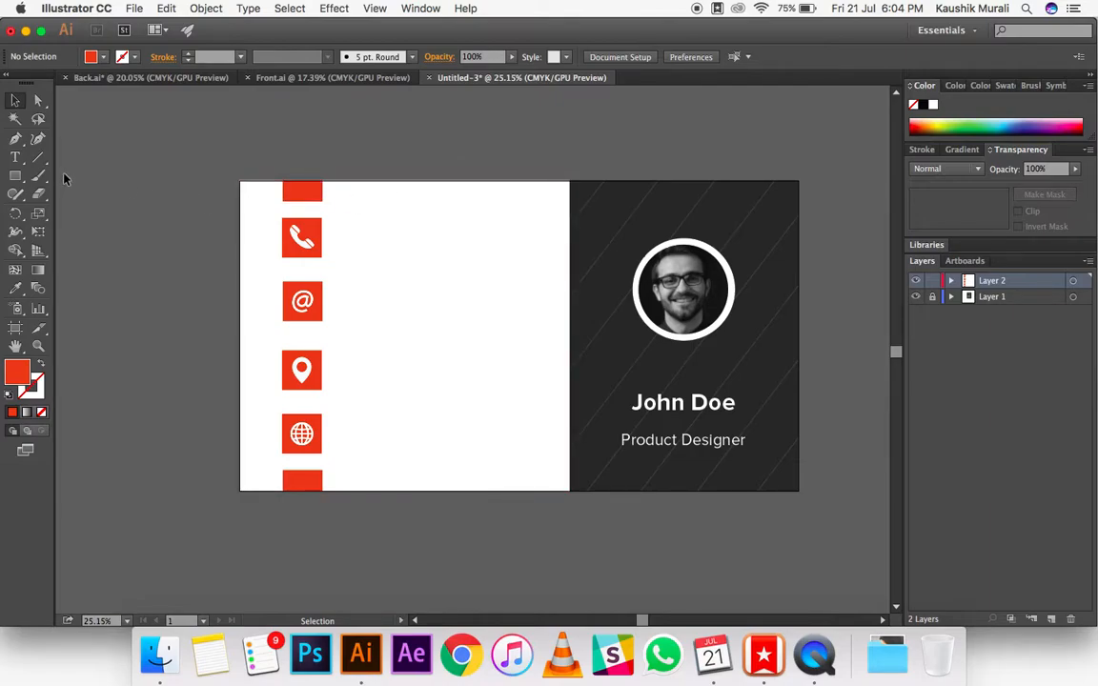
Step: Ungroup the column of four icon squares
click(315, 243)
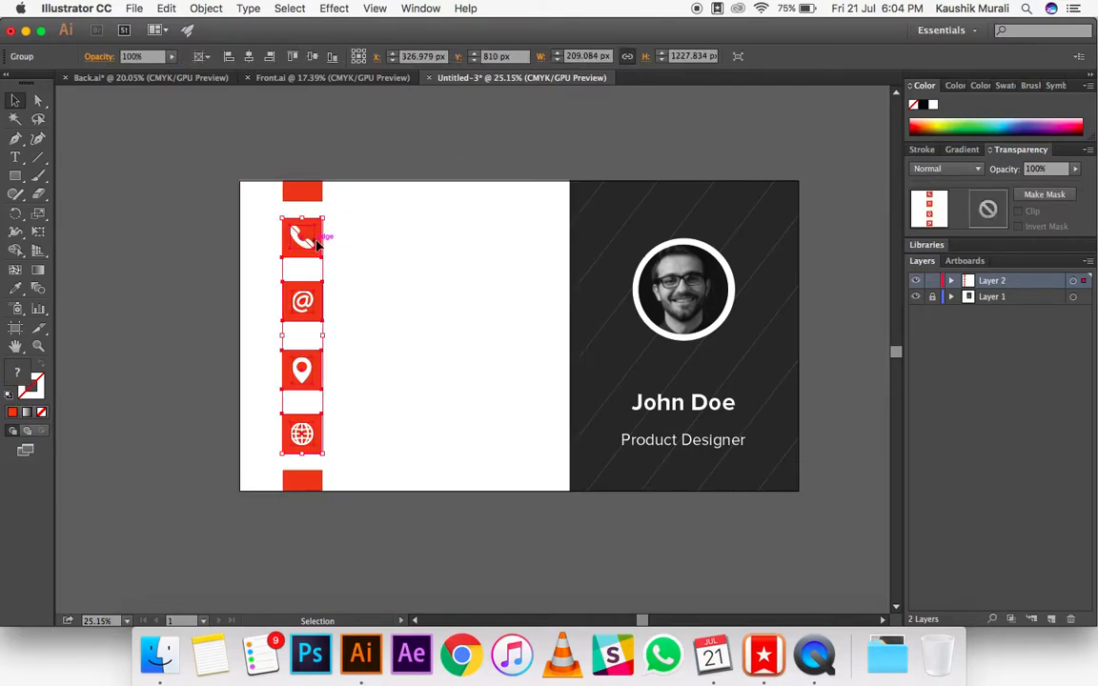
right_click(317, 245)
click(358, 326)
click(163, 261)
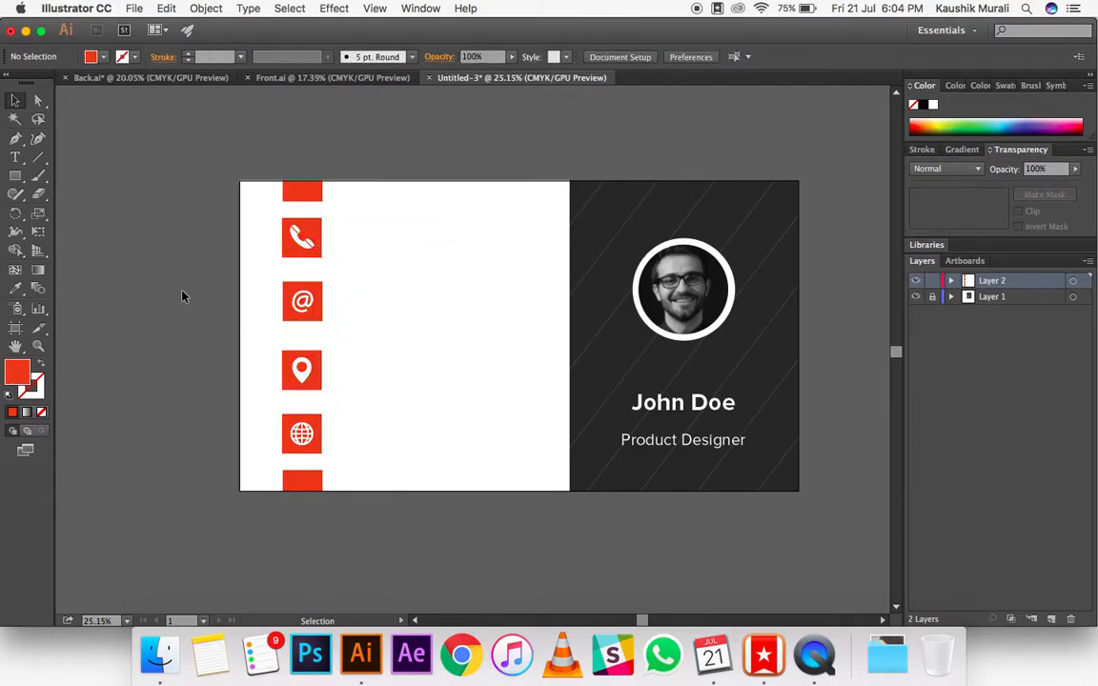
Step: Nudge the phone icon and its red square down, a spacer's height below the upper spacer rectangle
click(292, 242)
click(140, 255)
click(317, 240)
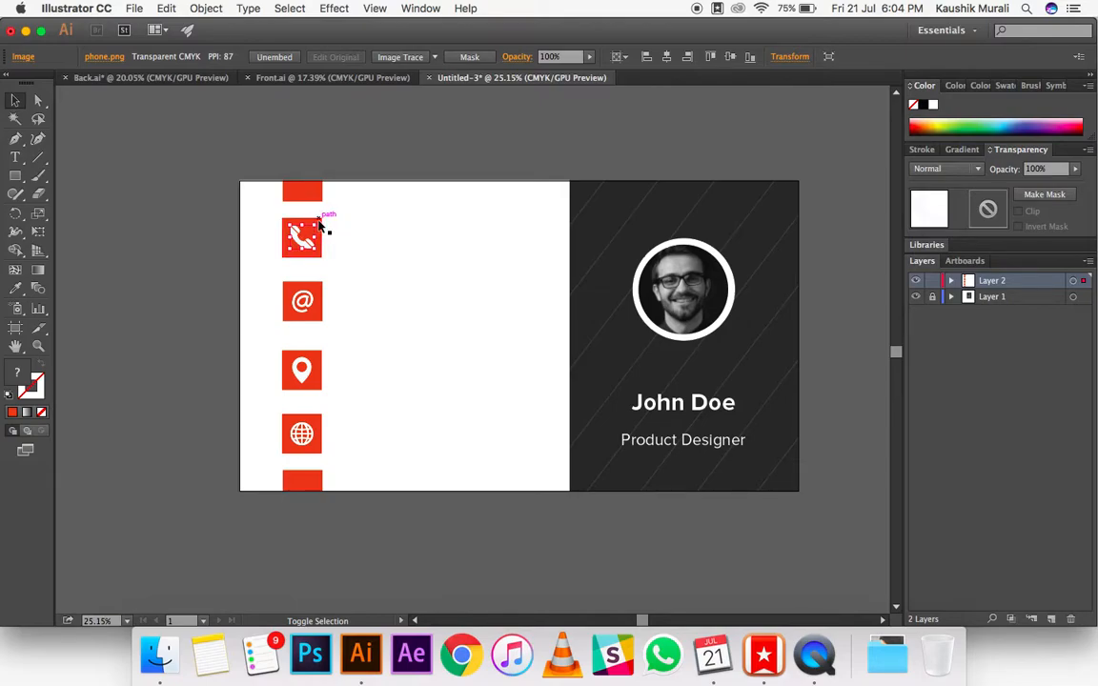
shift+click(320, 222)
key(Down)
key(Down)
key(Down)
key(Down)
key(Down)
key(Down)
key(Down)
key(Down)
key(Down)
key(Down)
key(Down)
key(Down)
key(Down)
key(Down)
key(Down)
key(Down)
key(Down)
key(Down)
key(Down)
key(Down)
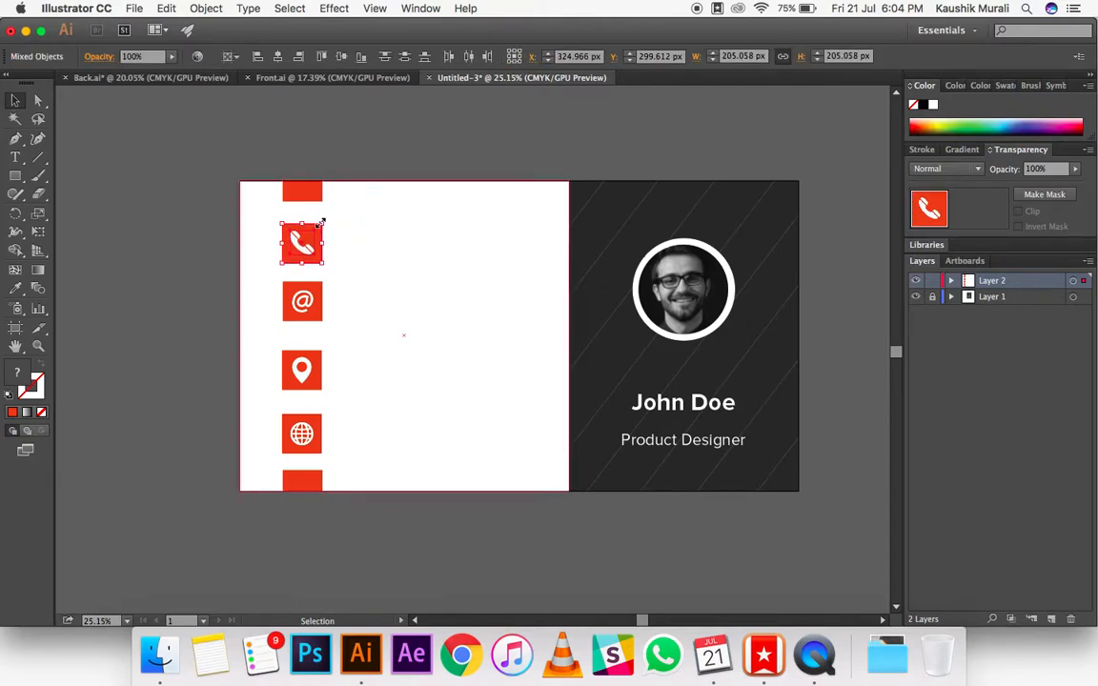
click(135, 244)
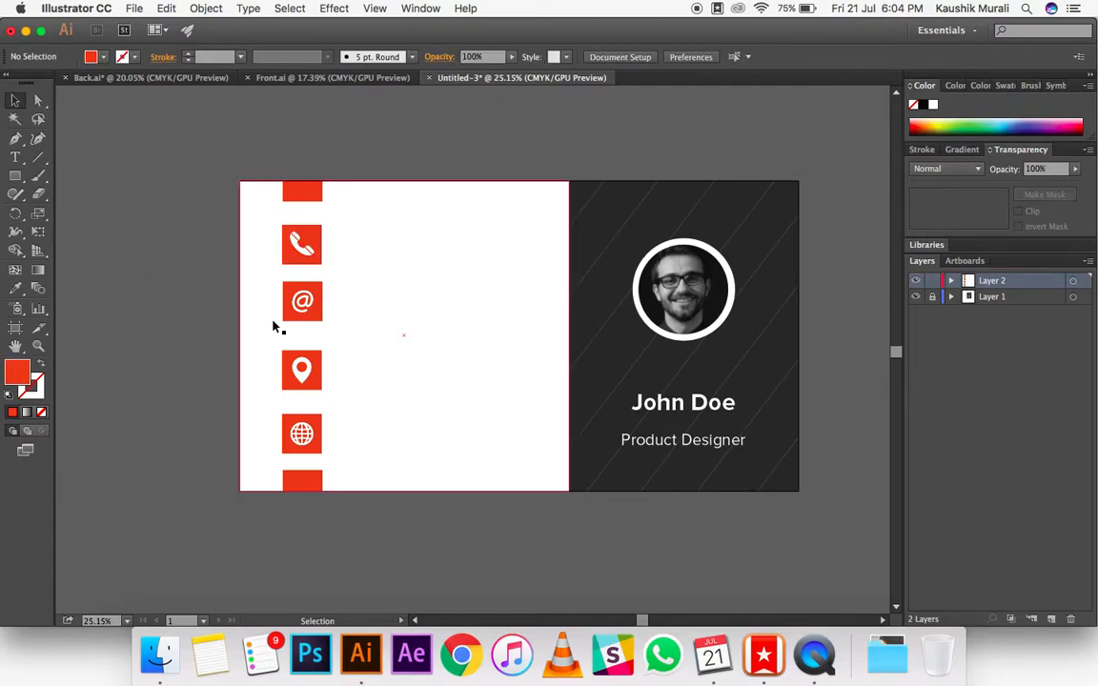
Step: Group the location pin with its red square and nudge the group up slightly
click(314, 363)
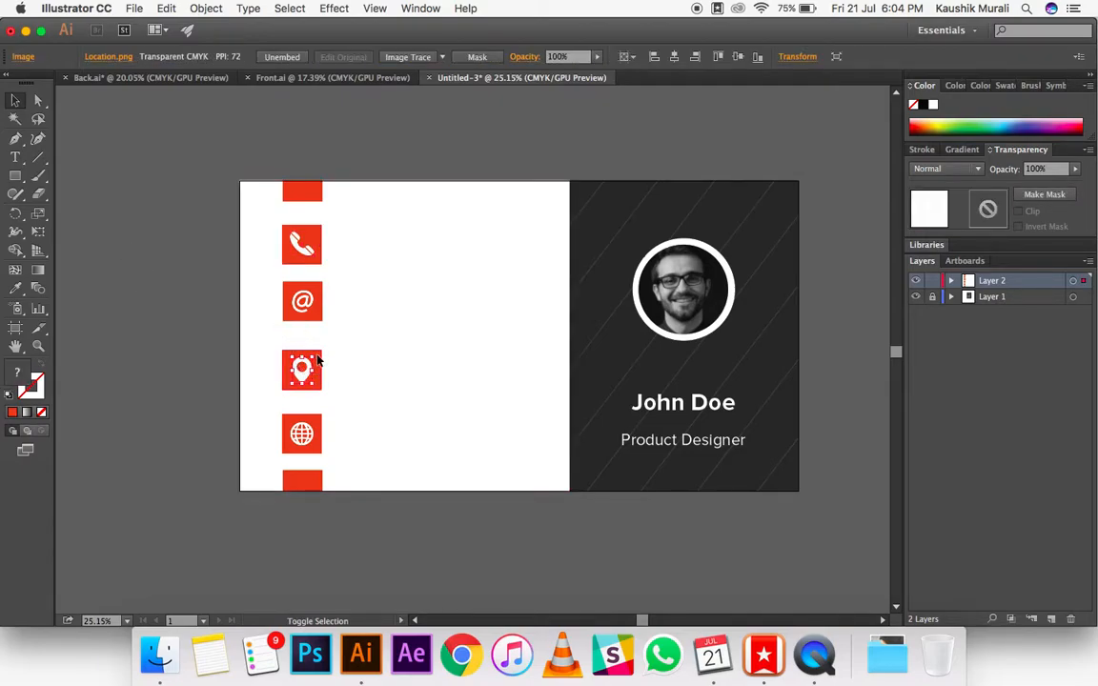
click(185, 359)
drag(230, 358, 395, 347)
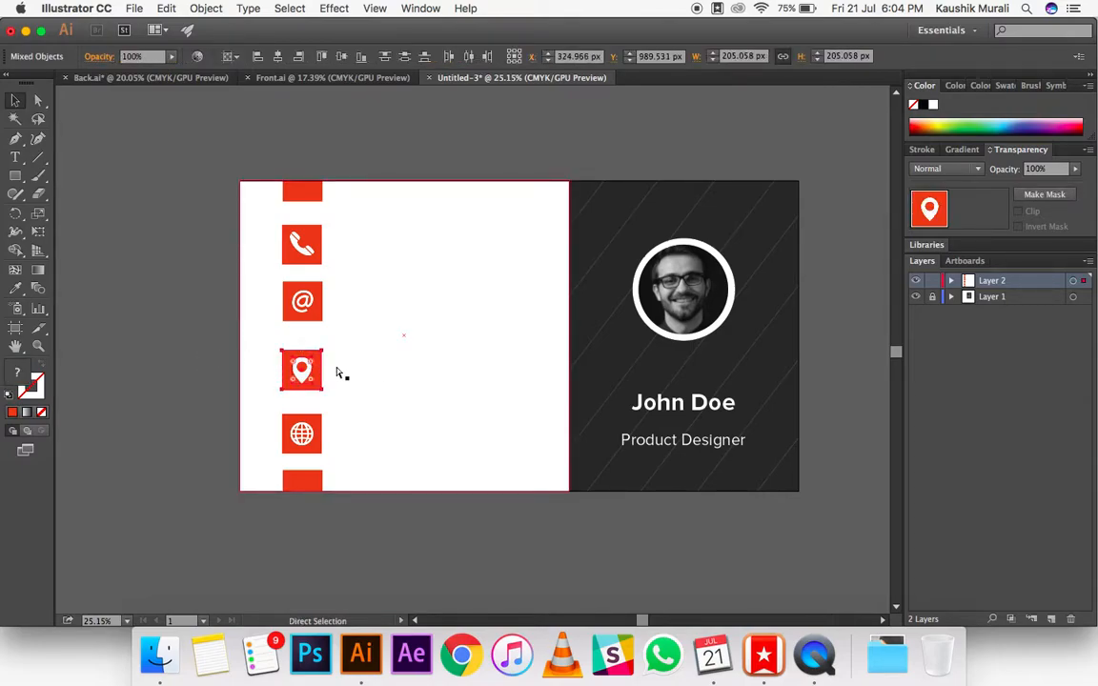
shift+click(337, 373)
key(Up)
key(Up)
key(Up)
key(Up)
key(Up)
key(Up)
key(Up)
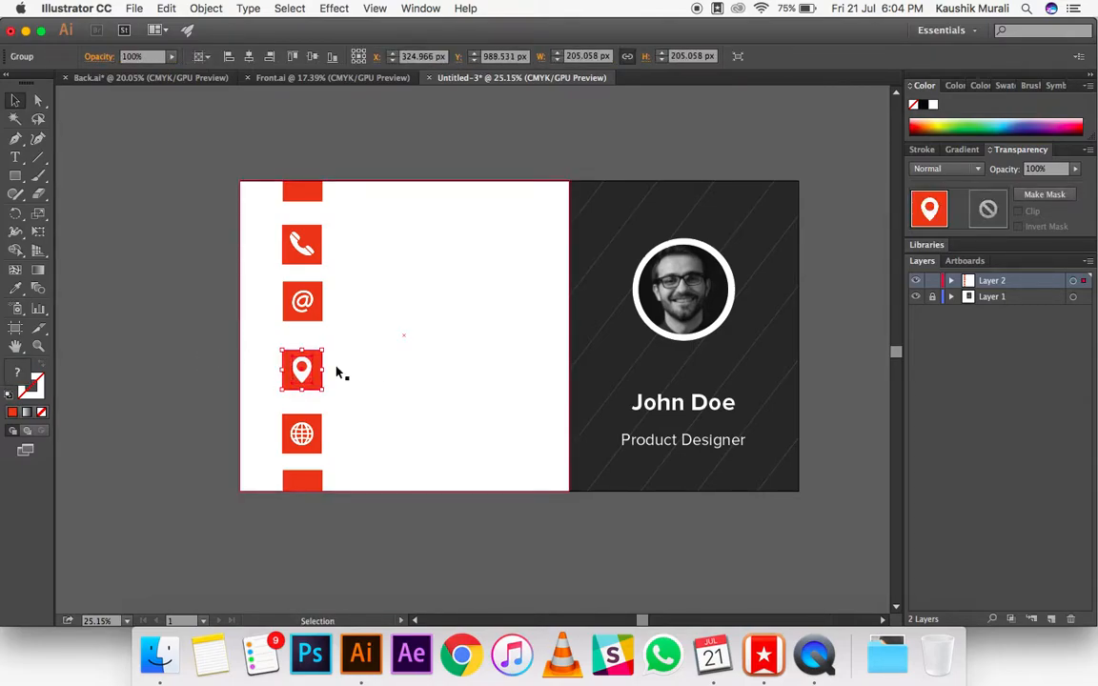
key(Up)
key(Up)
key(Up)
key(Up)
key(Up)
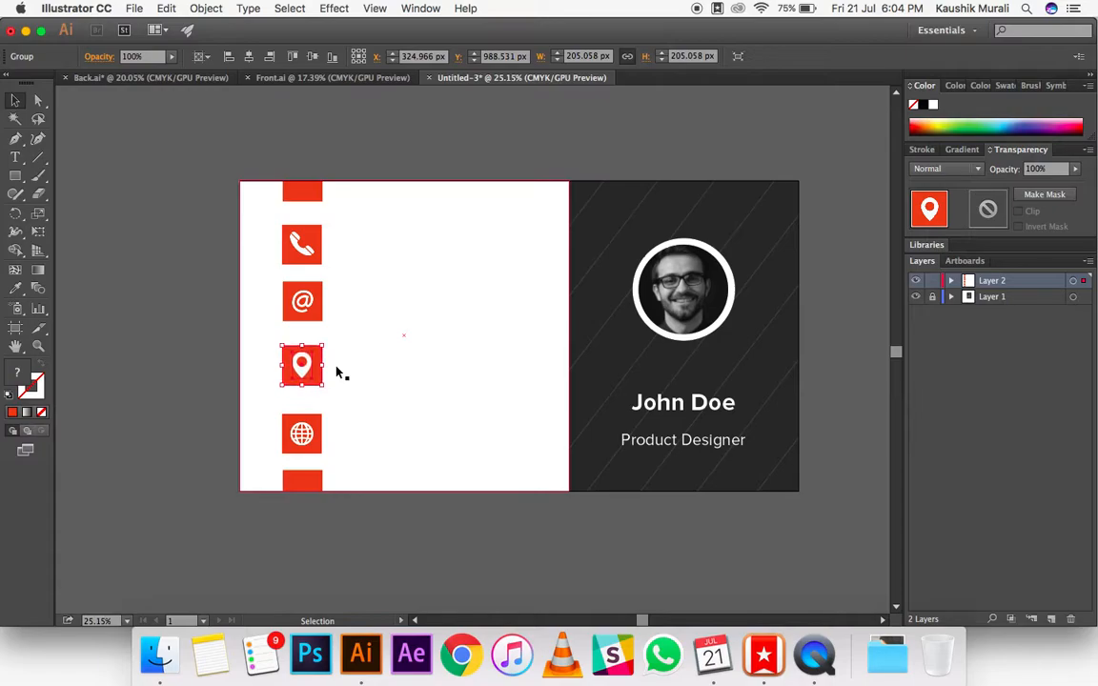
Step: Nudge the location pin group up until it sits a spacer's height below the @ square
key(Up)
key(Up)
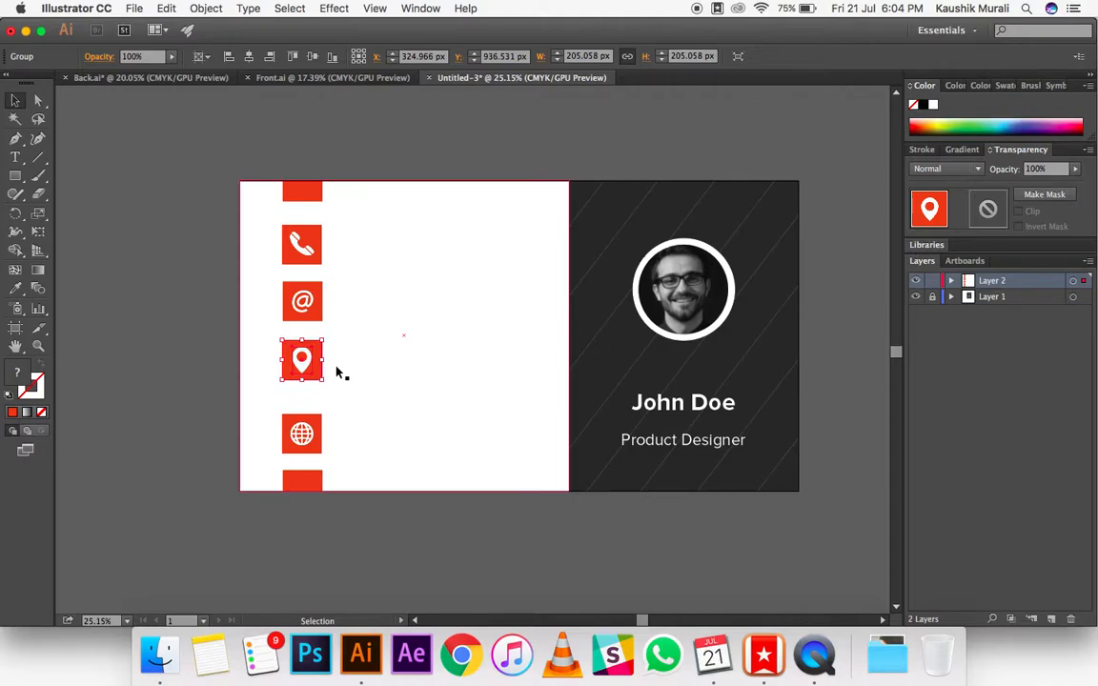
click(119, 376)
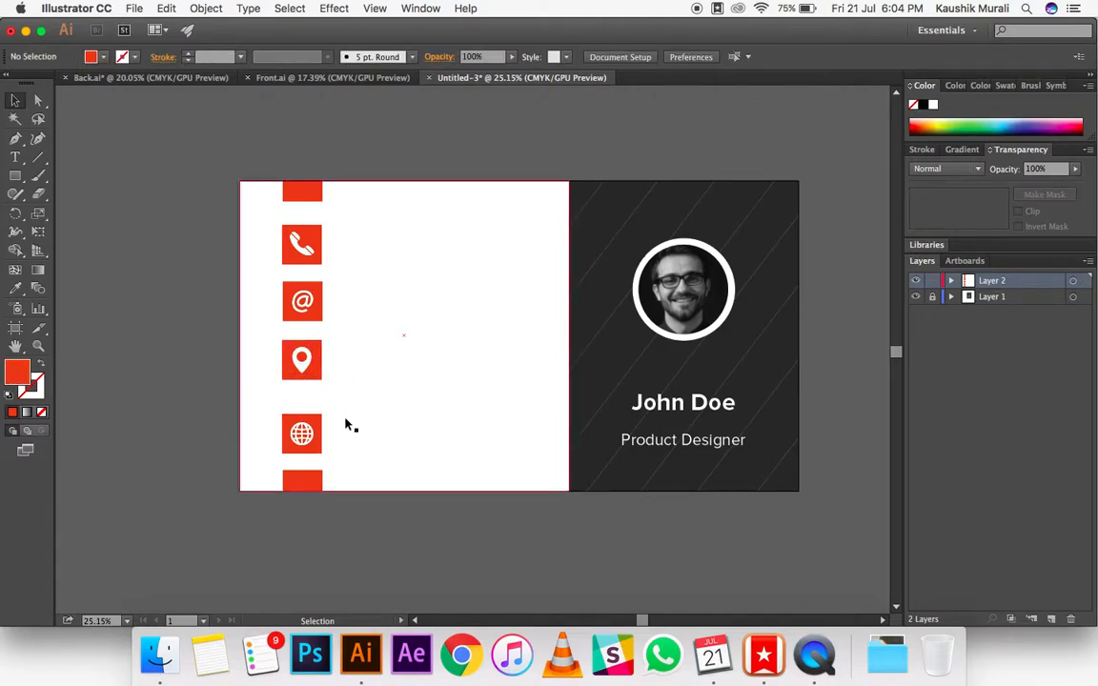
Step: Move the globe icon with its red square up, a spacer's height below the location pin square
click(277, 432)
click(158, 421)
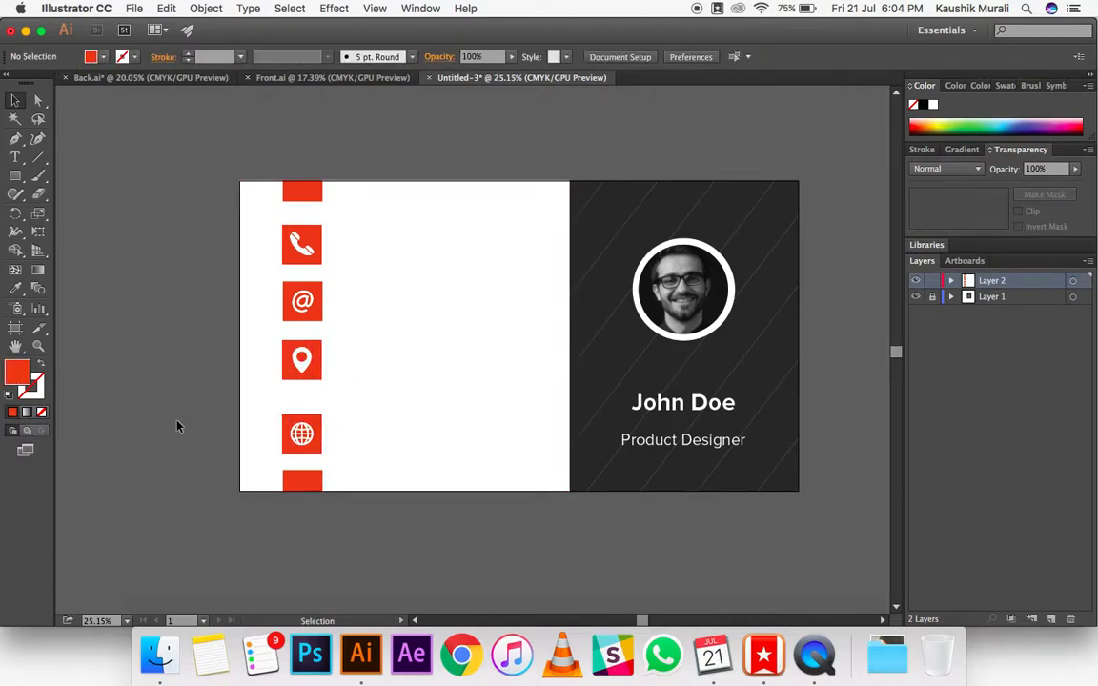
drag(164, 431, 316, 412)
Step: Group the four icon squares into one column and center the group vertically on the card
shift+click(319, 362)
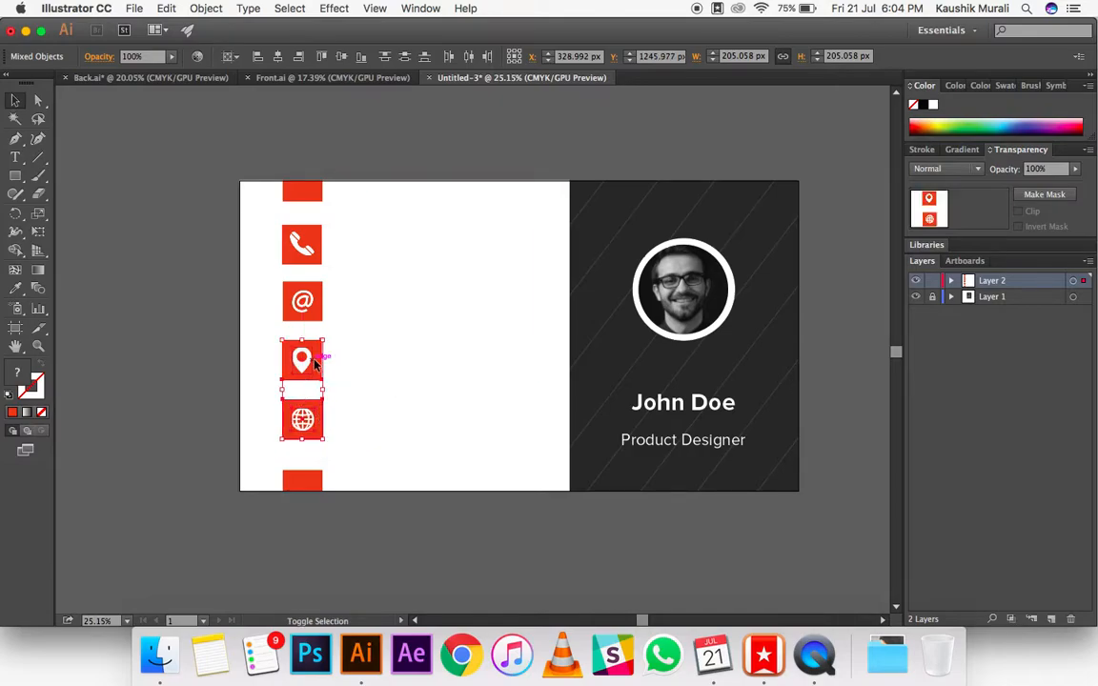
shift+click(319, 299)
shift+click(314, 245)
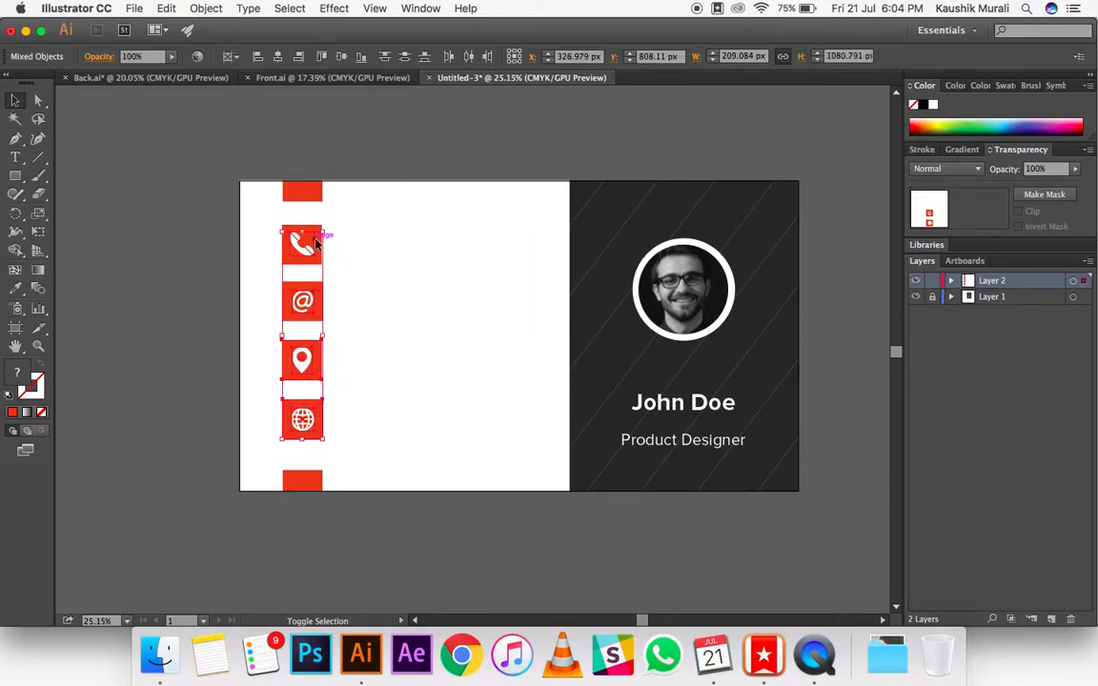
drag(219, 229, 332, 446)
shift+click(360, 411)
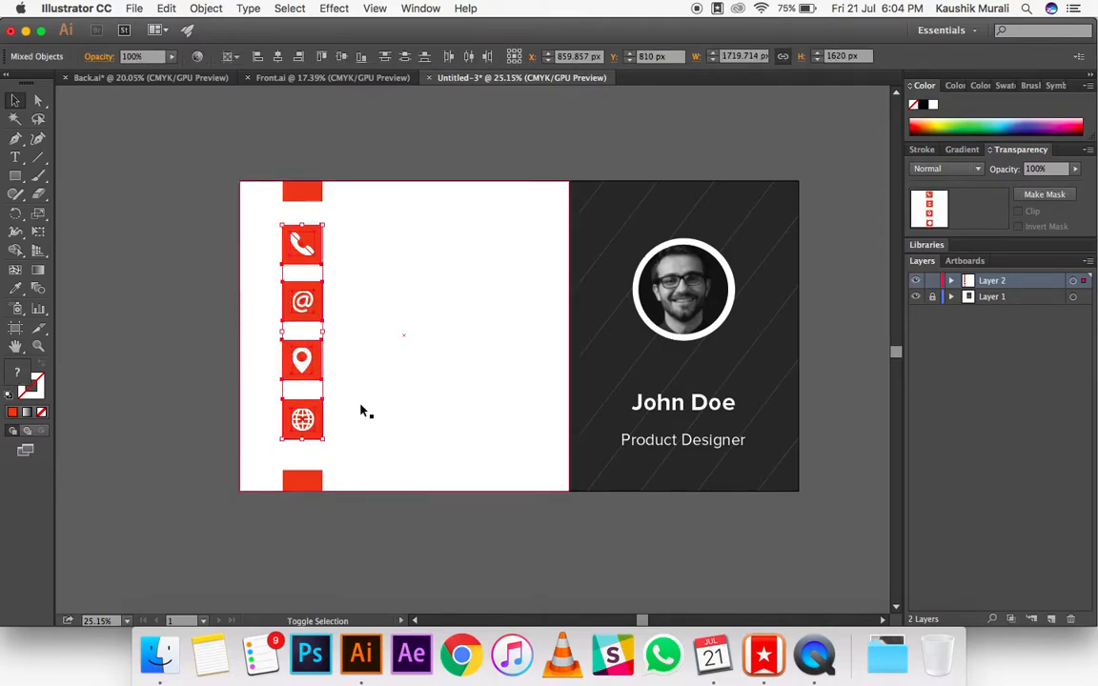
key(super+g)
click(290, 57)
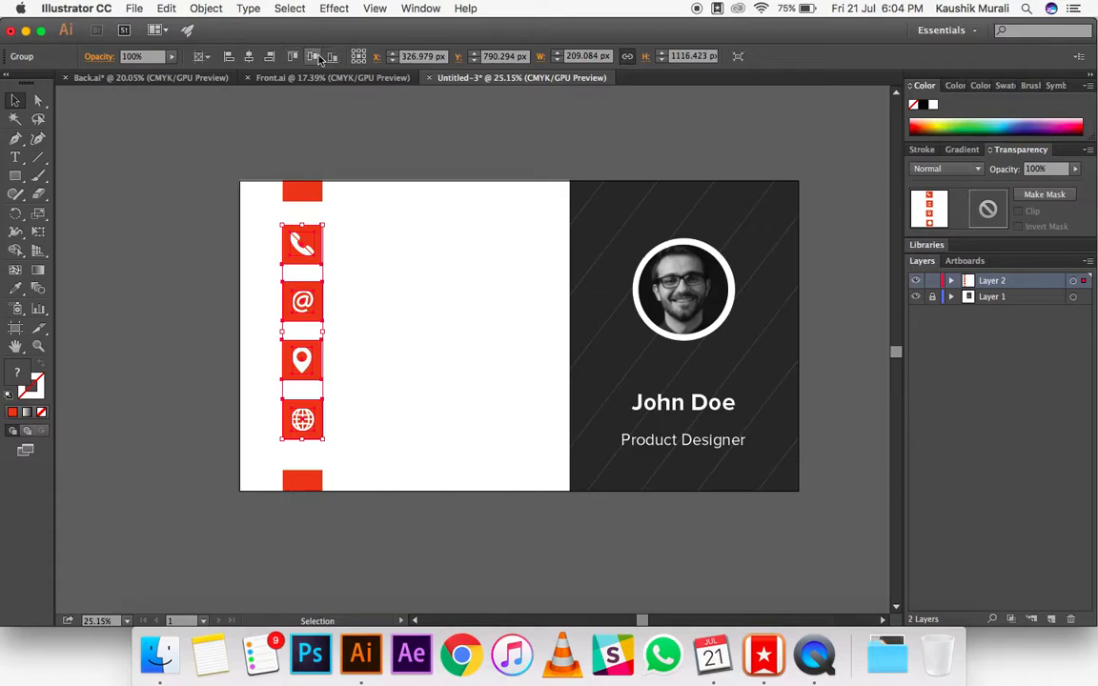
click(404, 114)
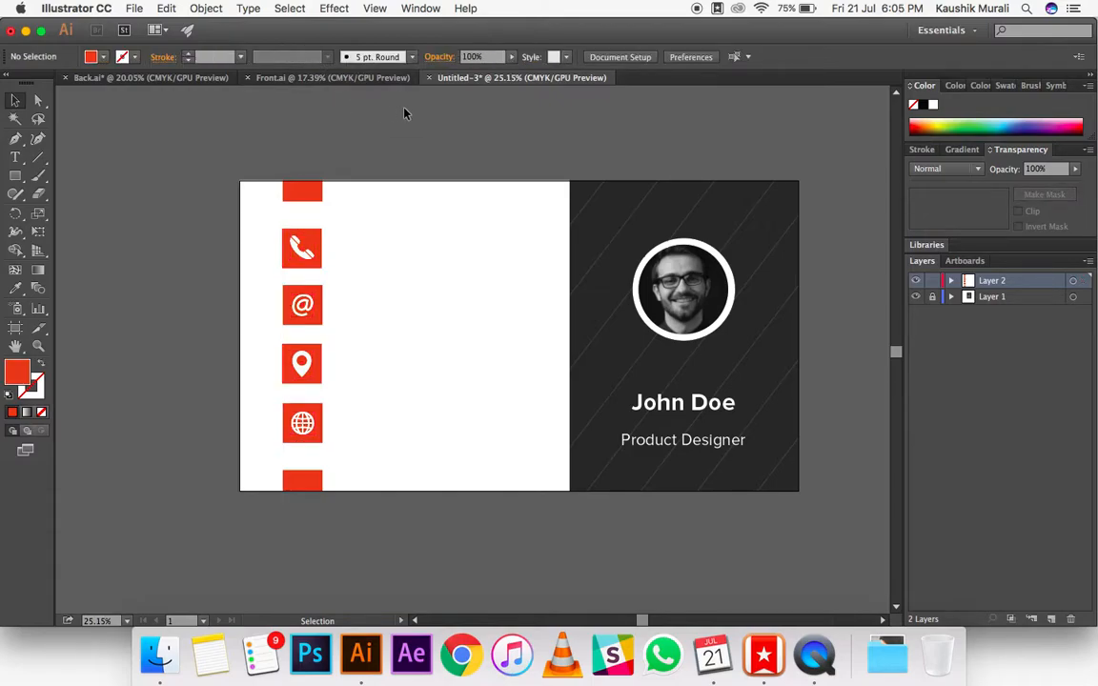
Step: Add a phone number text line in the white area and position it level with the phone icon
click(16, 162)
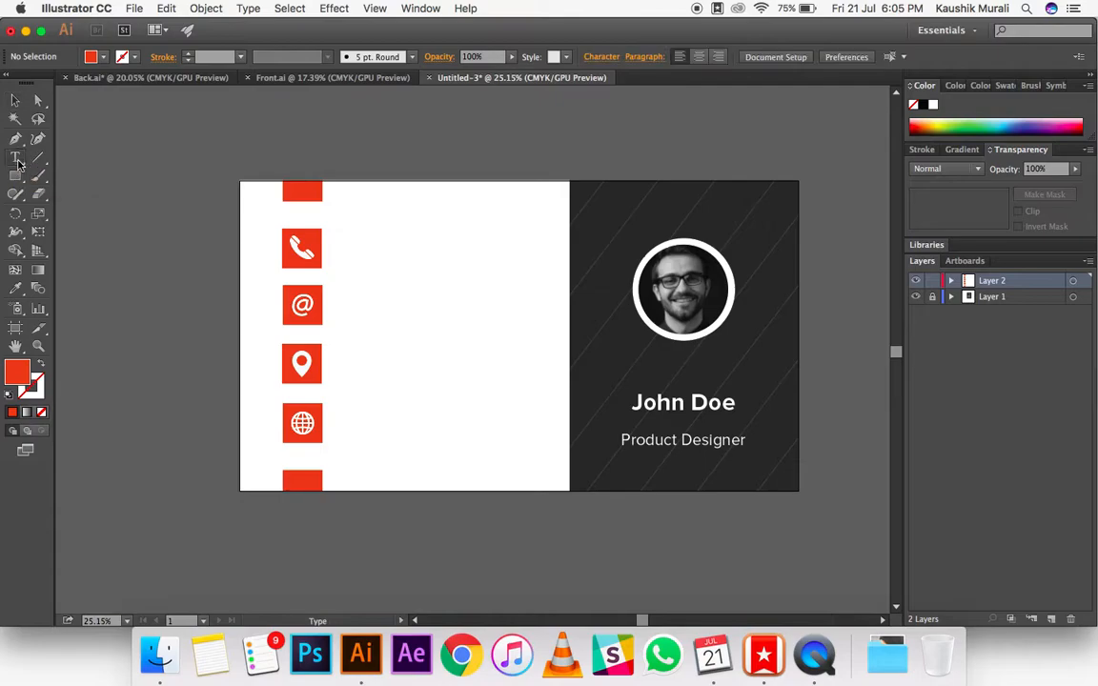
click(351, 247)
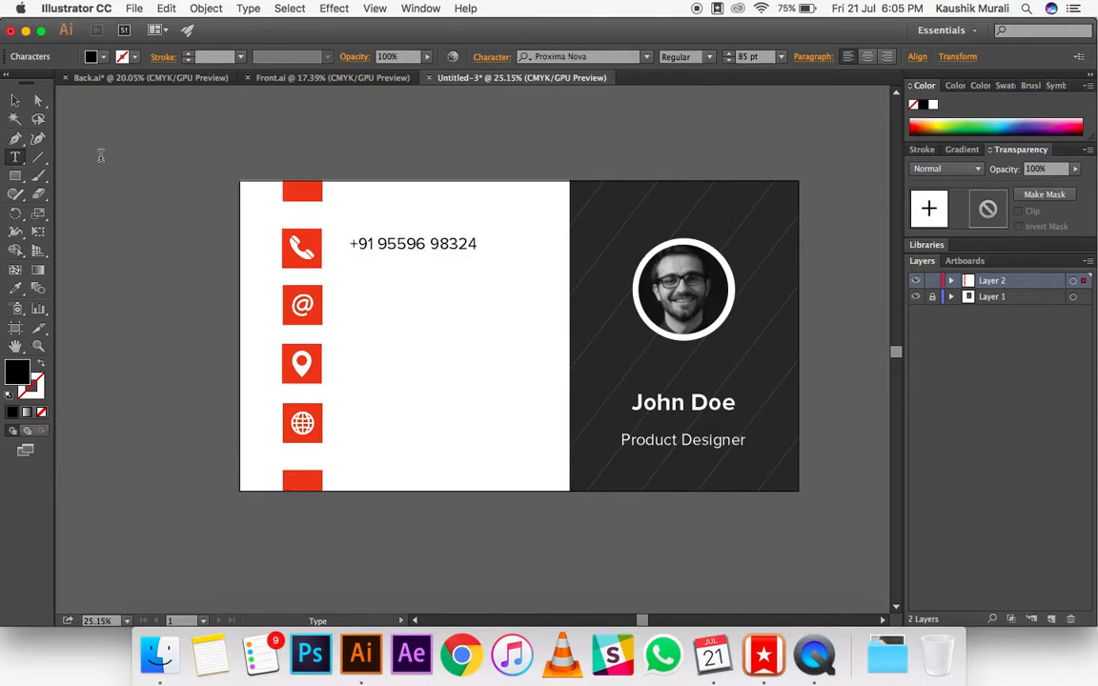
click(15, 99)
click(404, 244)
drag(407, 245, 413, 251)
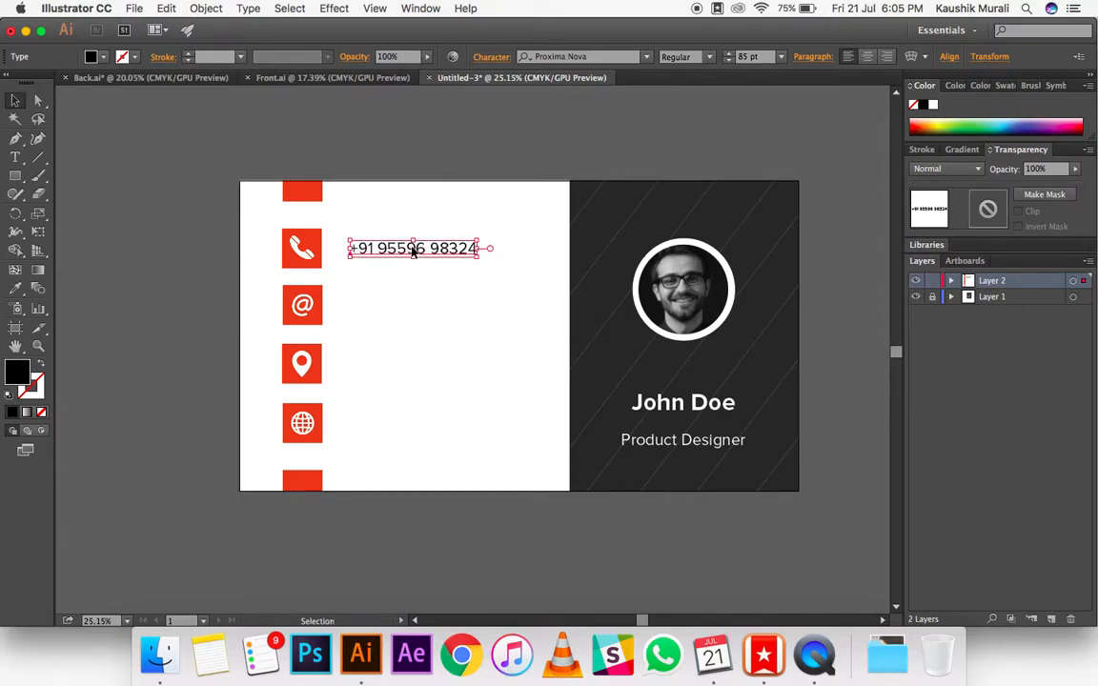
key(Left)
key(Left)
key(Left)
key(Up)
key(Up)
key(Up)
key(Up)
key(Up)
key(Up)
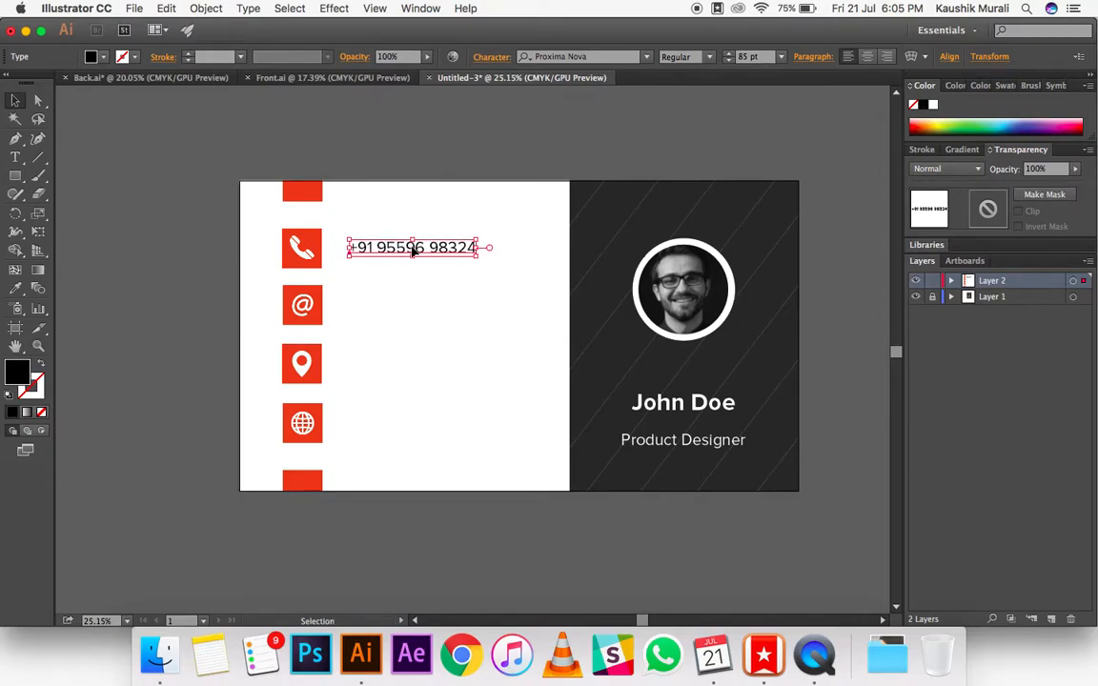
Step: Set the phone number's font style to Semibold and nudge the text slightly left toward the icon
click(710, 58)
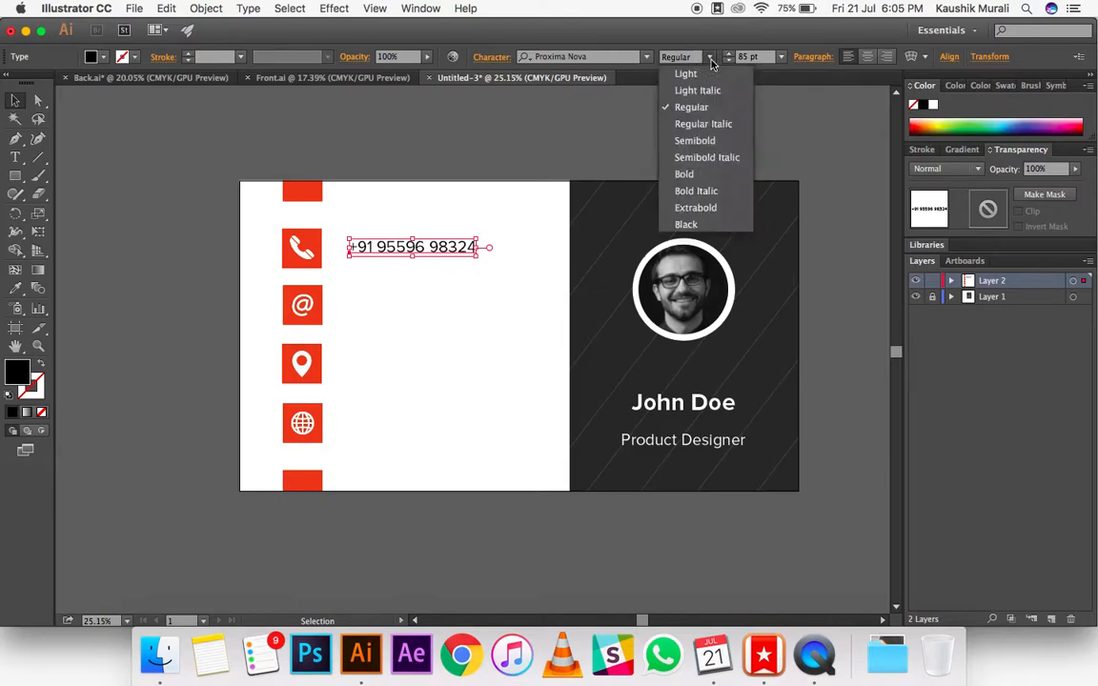
click(701, 138)
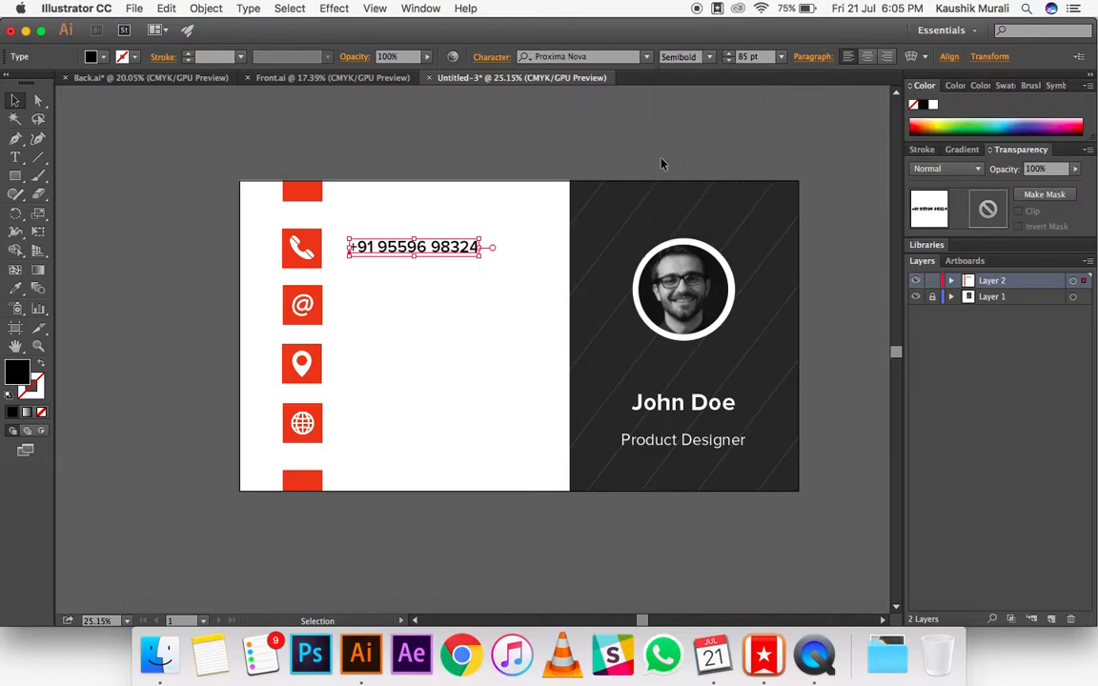
click(552, 145)
click(454, 253)
key(Left)
key(Left)
key(Left)
key(Left)
key(Left)
key(Left)
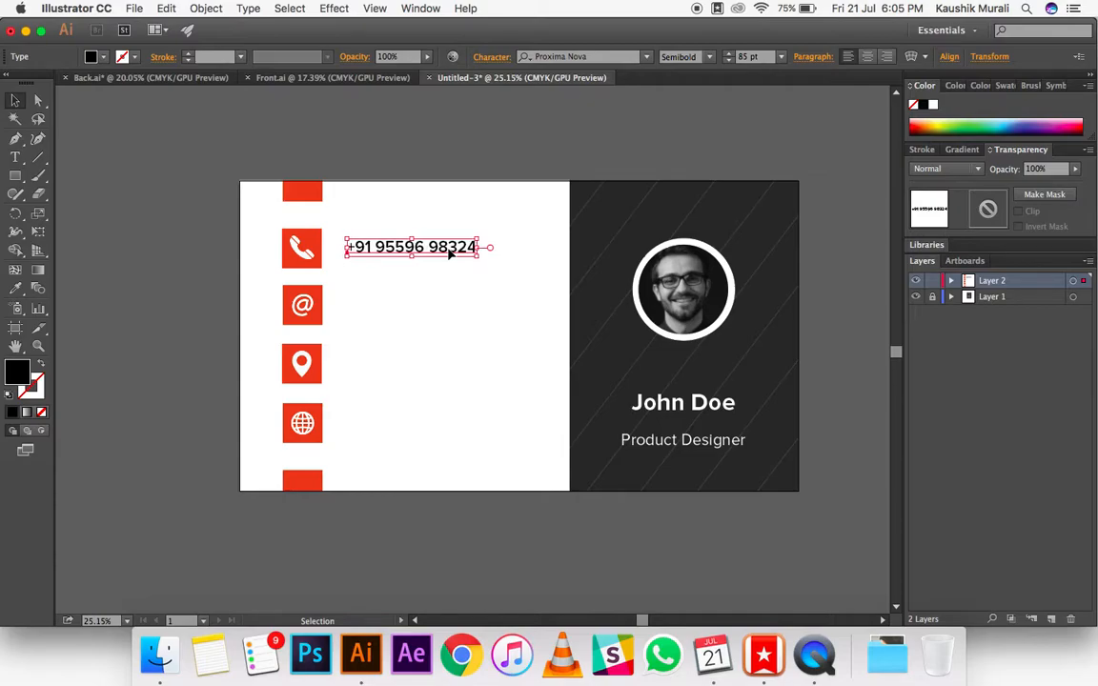
Step: Ungroup the column of four icon squares beside the phone number
click(445, 172)
click(417, 250)
shift+click(296, 246)
right_click(298, 251)
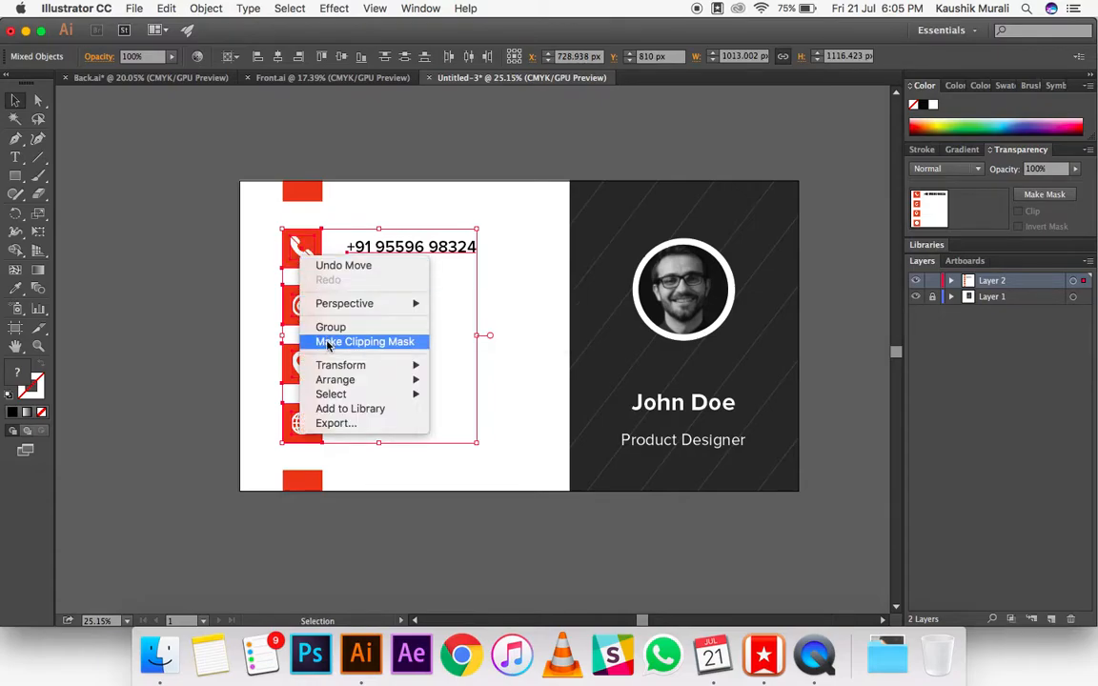
click(166, 263)
click(81, 221)
drag(282, 246, 259, 225)
right_click(304, 261)
click(341, 350)
key(shift+p)
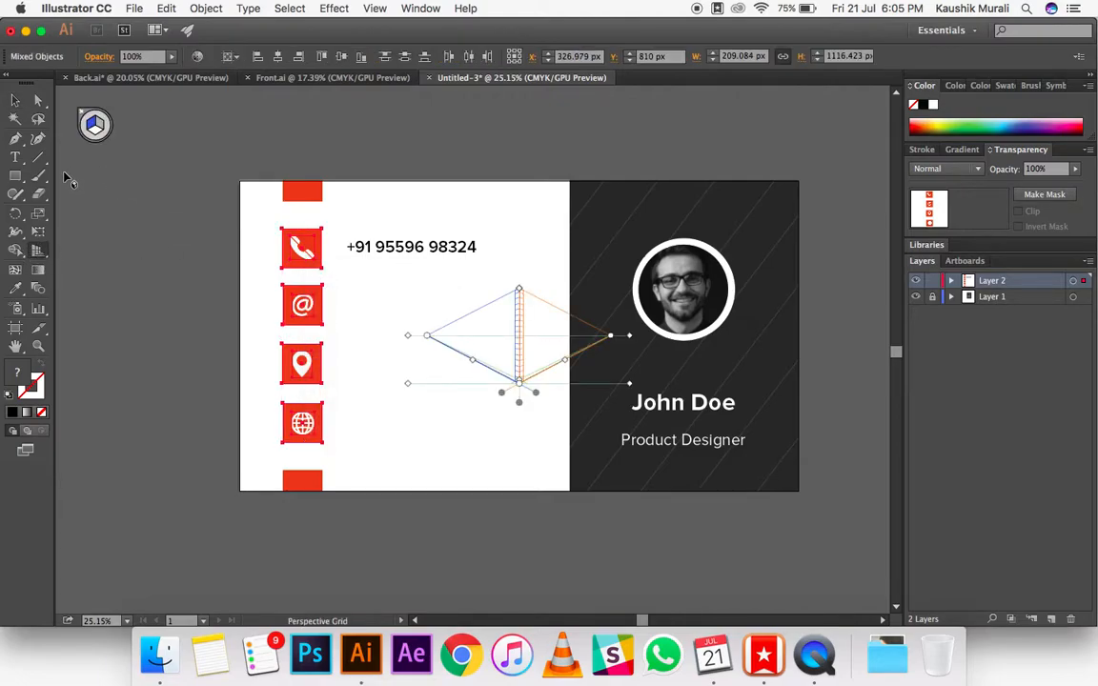
click(84, 116)
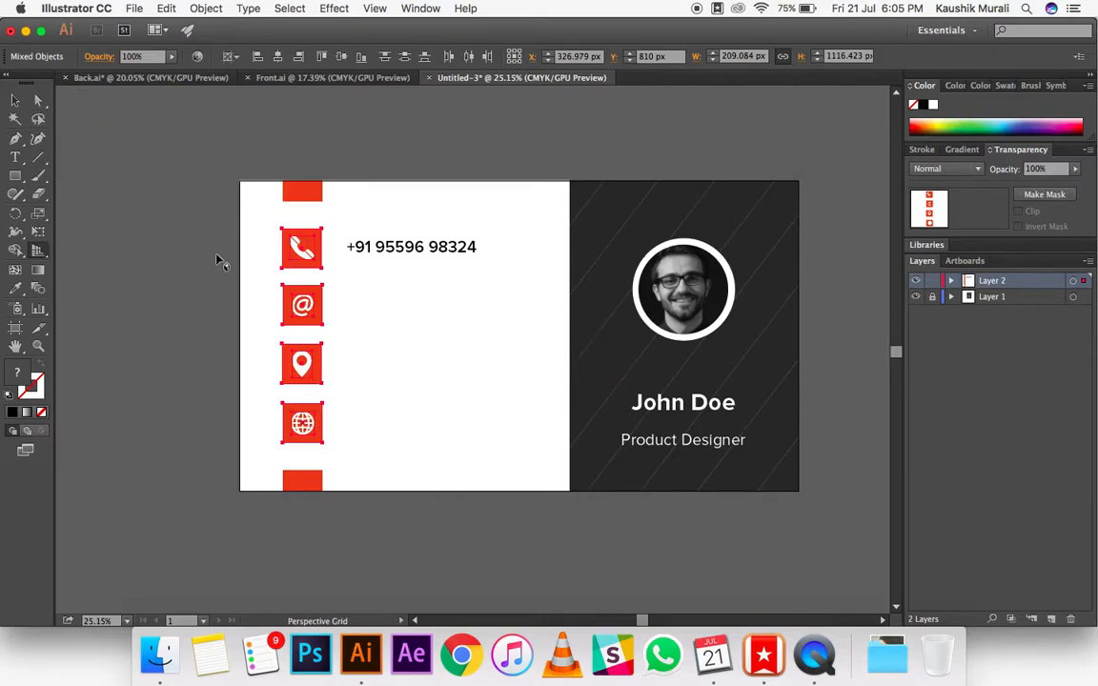
right_click(286, 244)
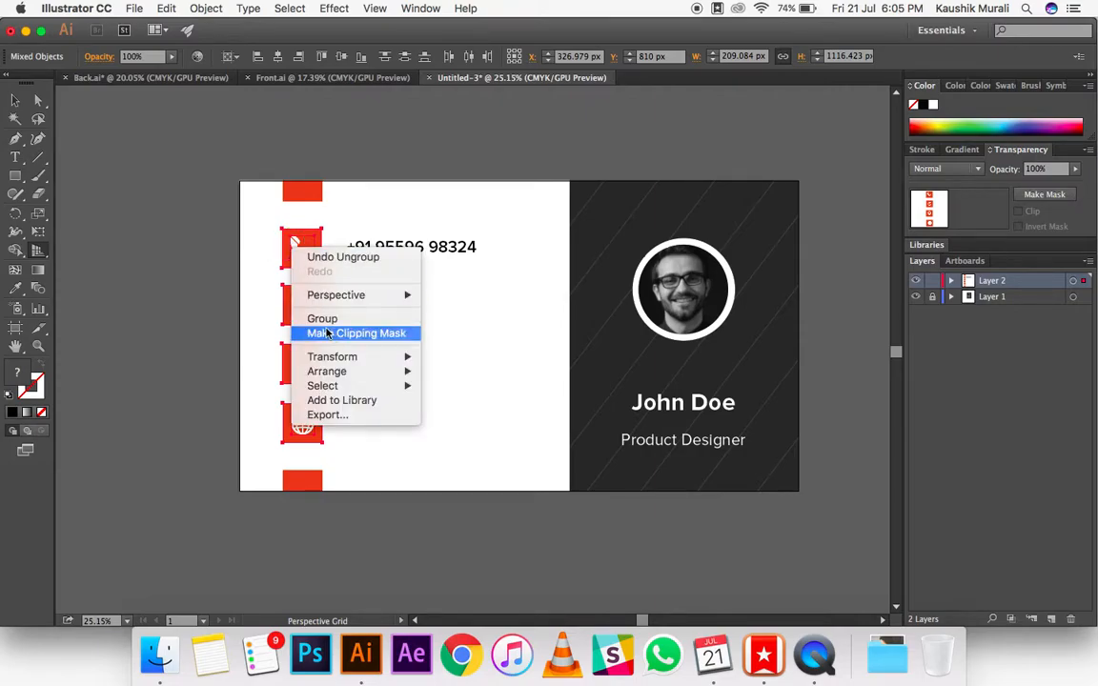
click(217, 242)
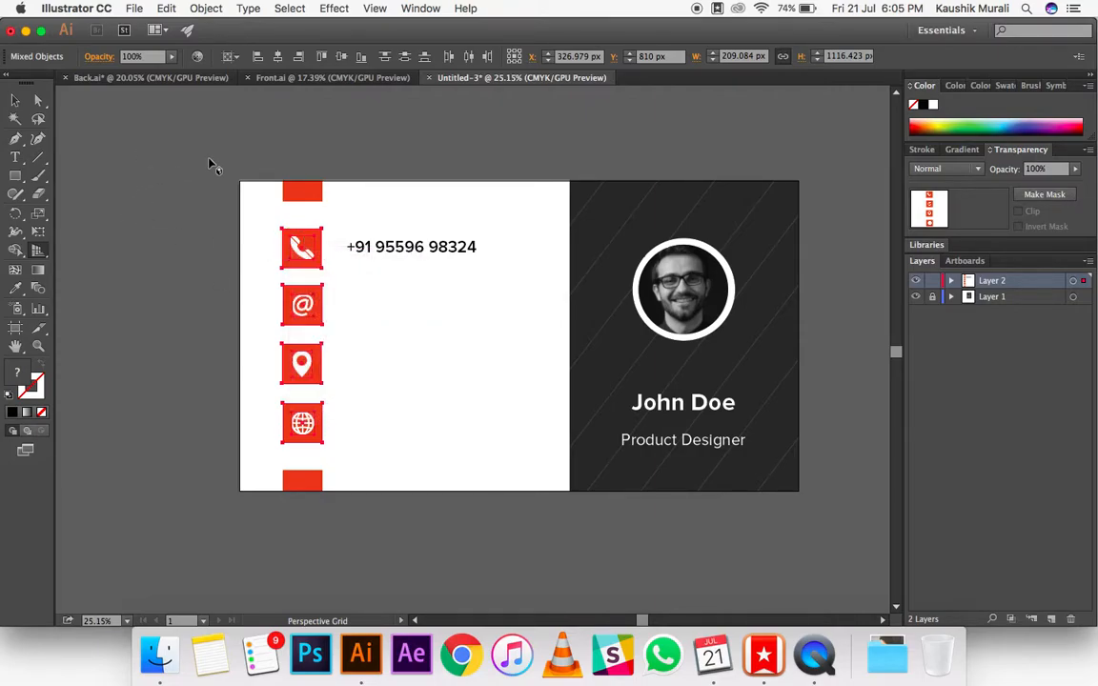
click(15, 100)
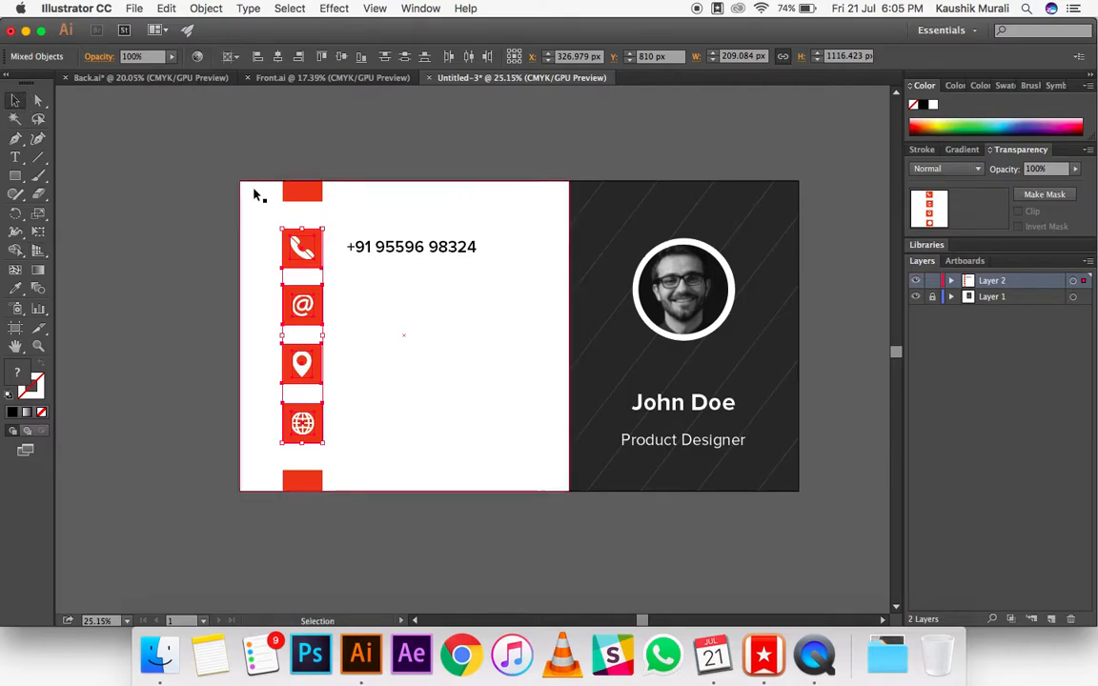
Step: Align the phone icon, its red square and the phone number on their vertical centers, relative to the selection
click(188, 136)
click(301, 248)
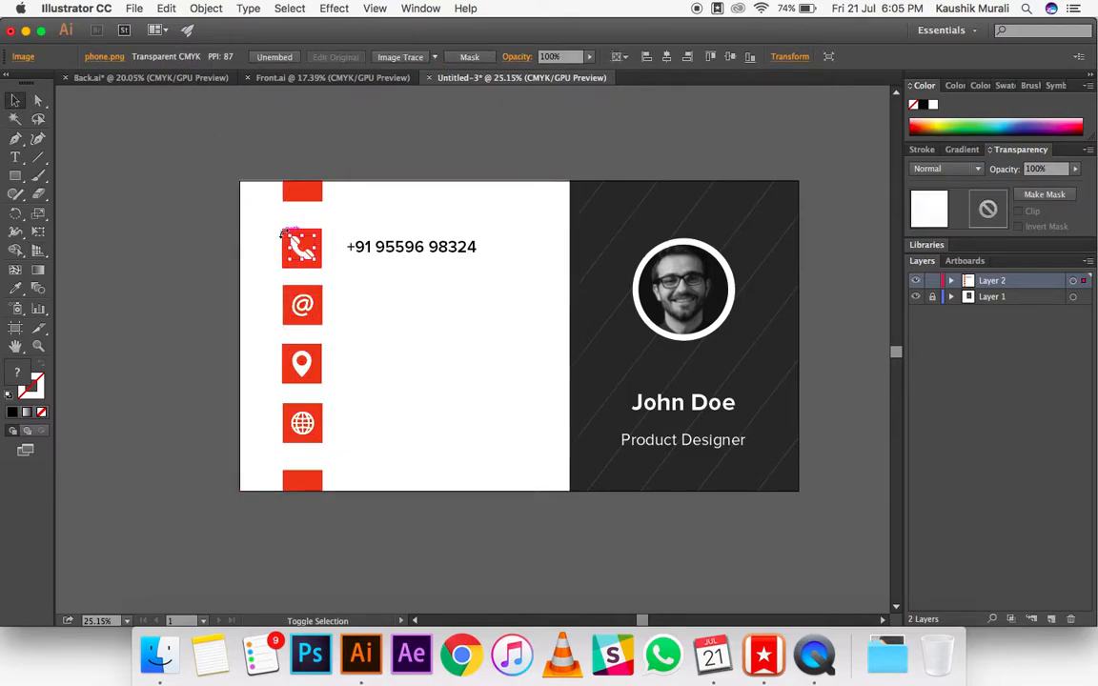
drag(216, 229, 439, 269)
shift+click(441, 231)
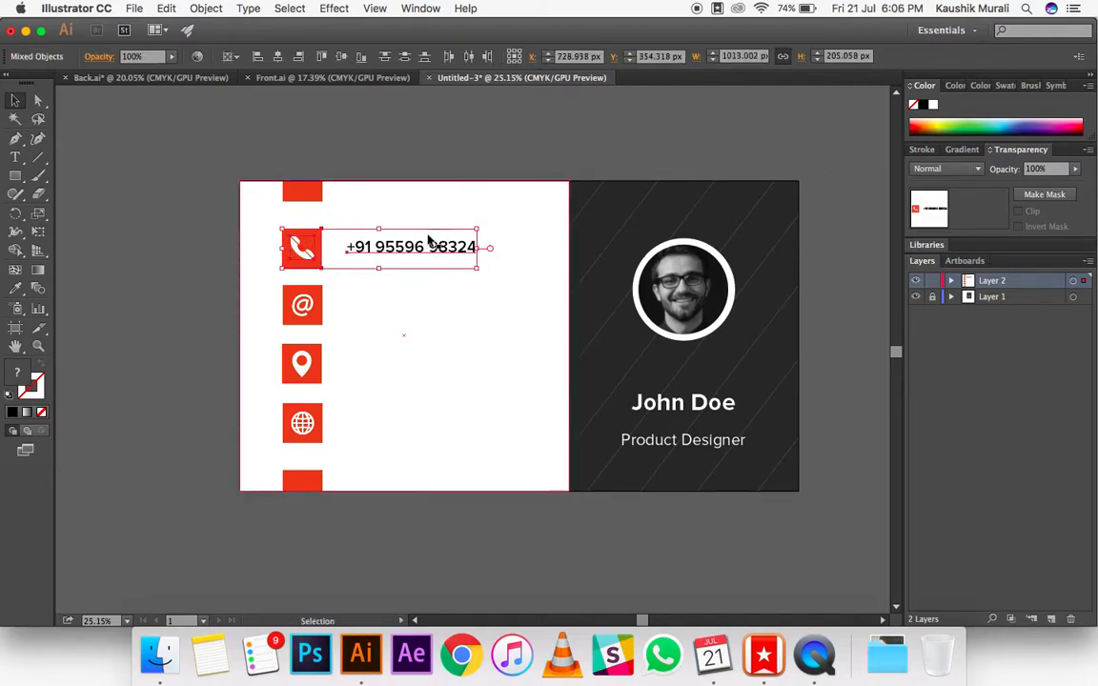
click(344, 61)
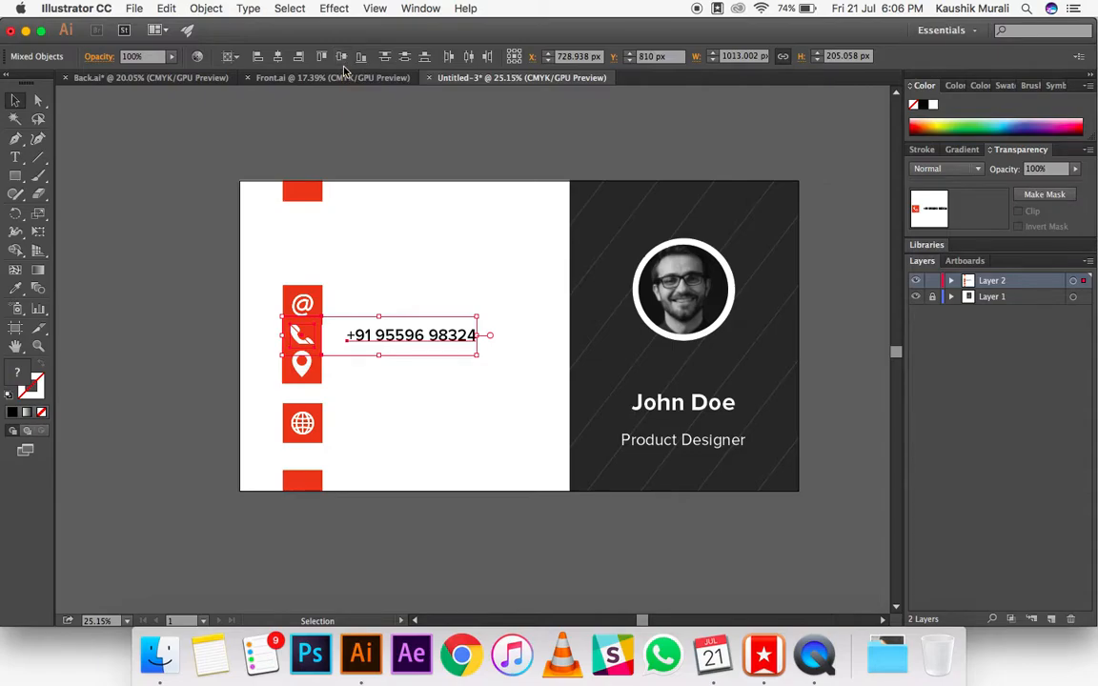
key(super+z)
click(230, 56)
click(255, 76)
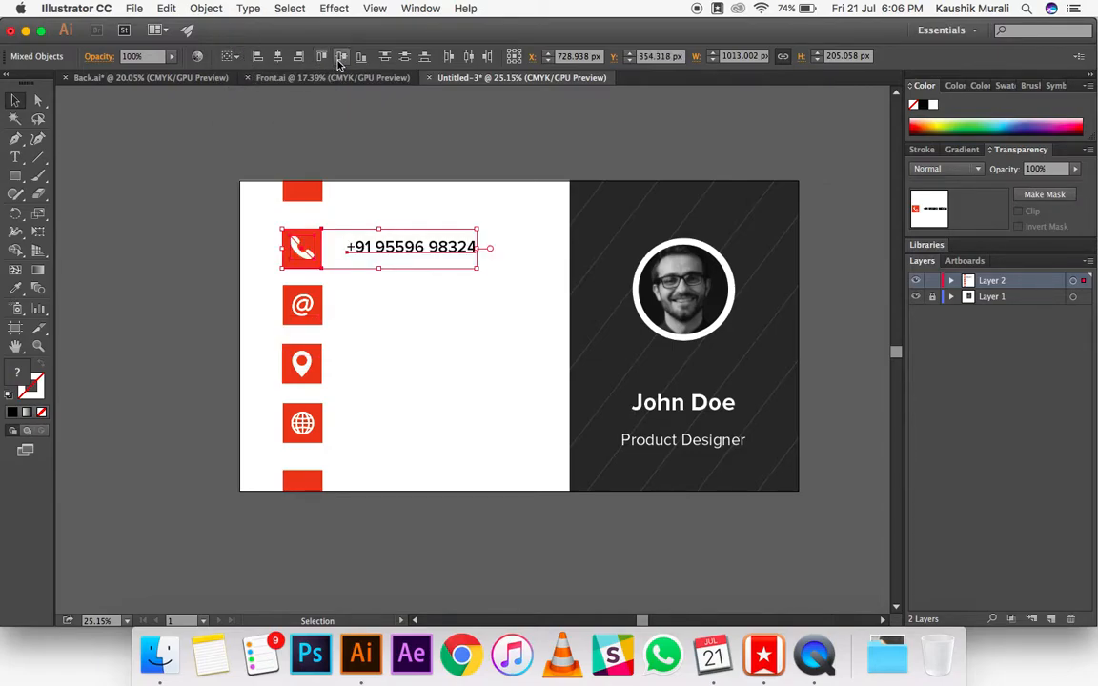
click(390, 138)
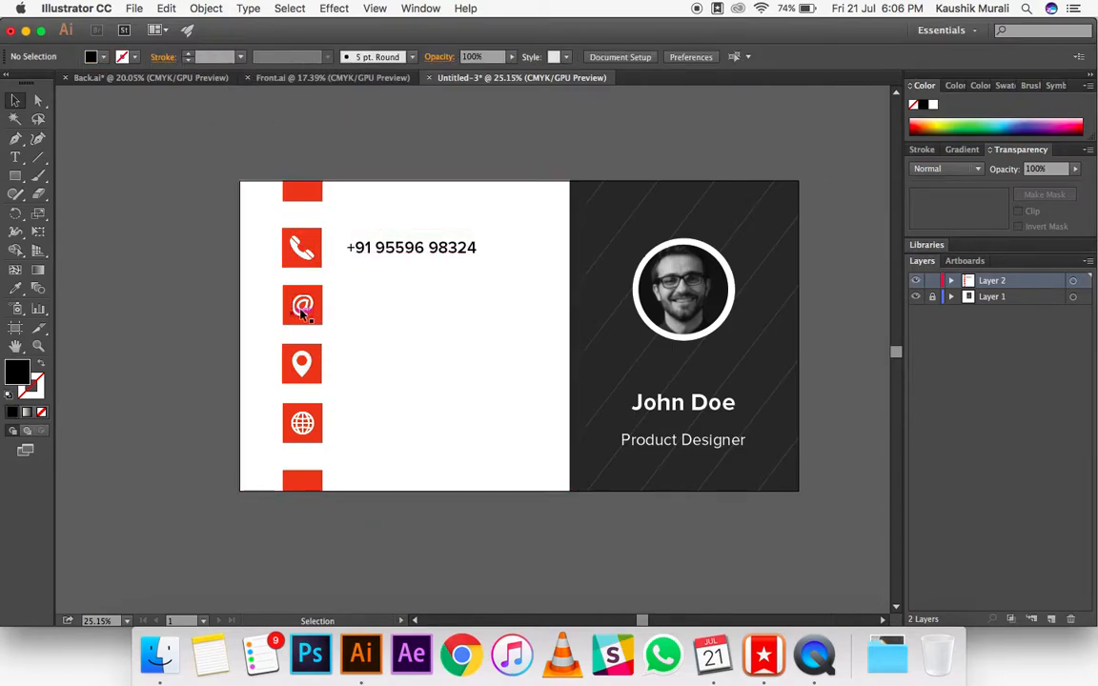
Step: Add the contact's e-mail address as a text line and place it beside the @ square, level with its icon
click(16, 157)
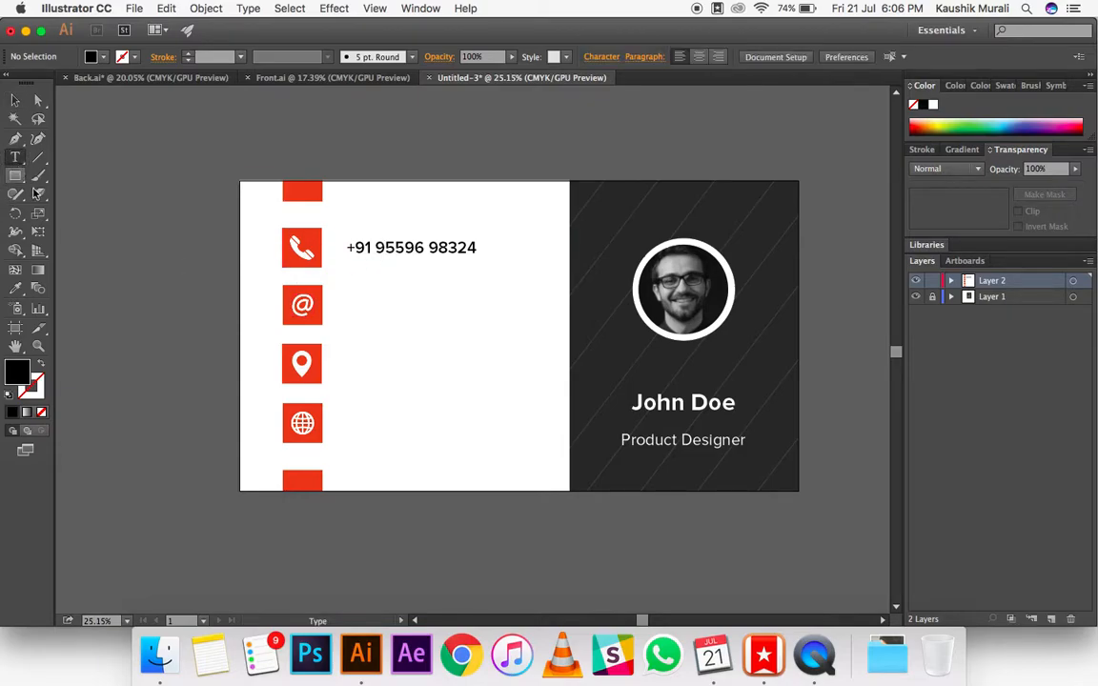
click(139, 311)
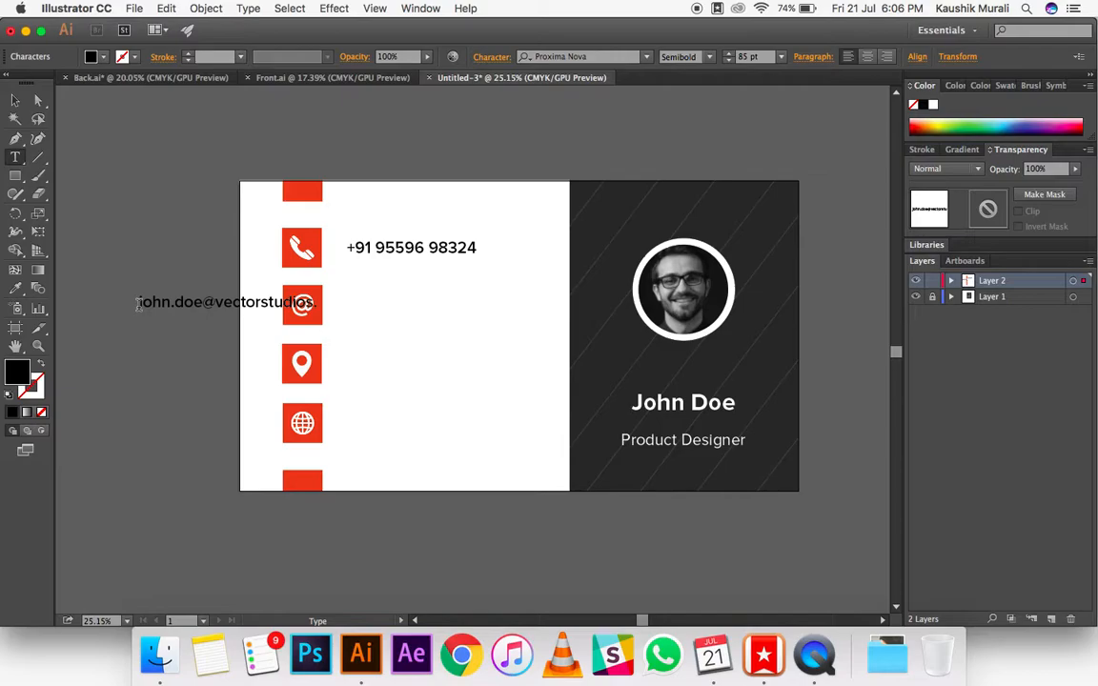
key(Escape)
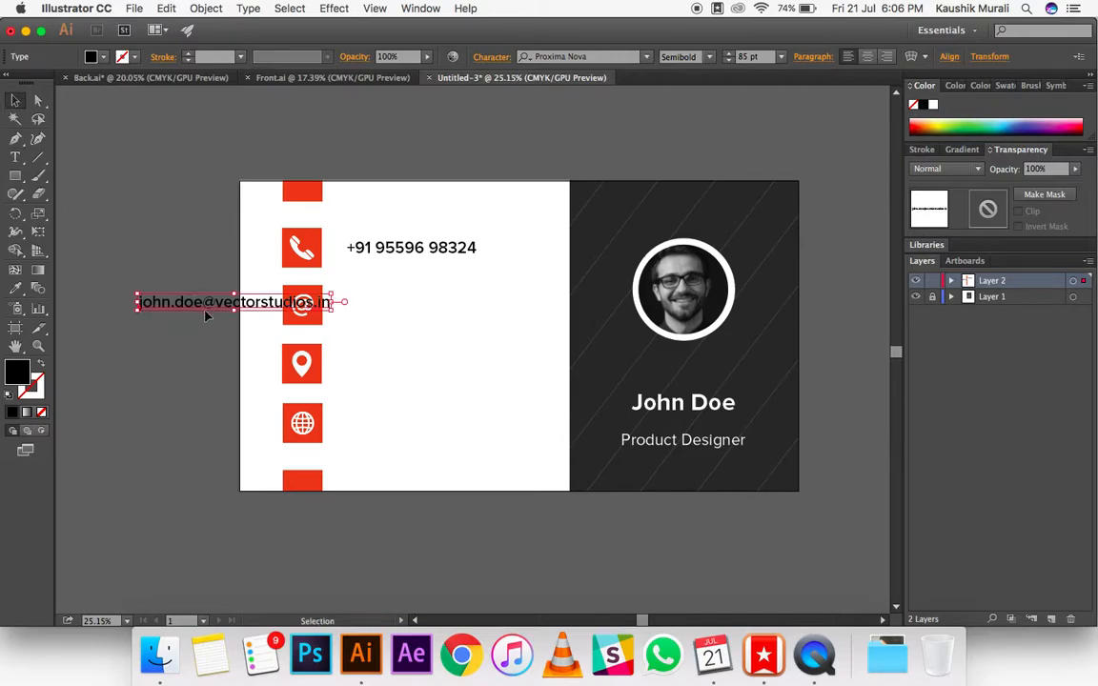
drag(190, 303, 389, 311)
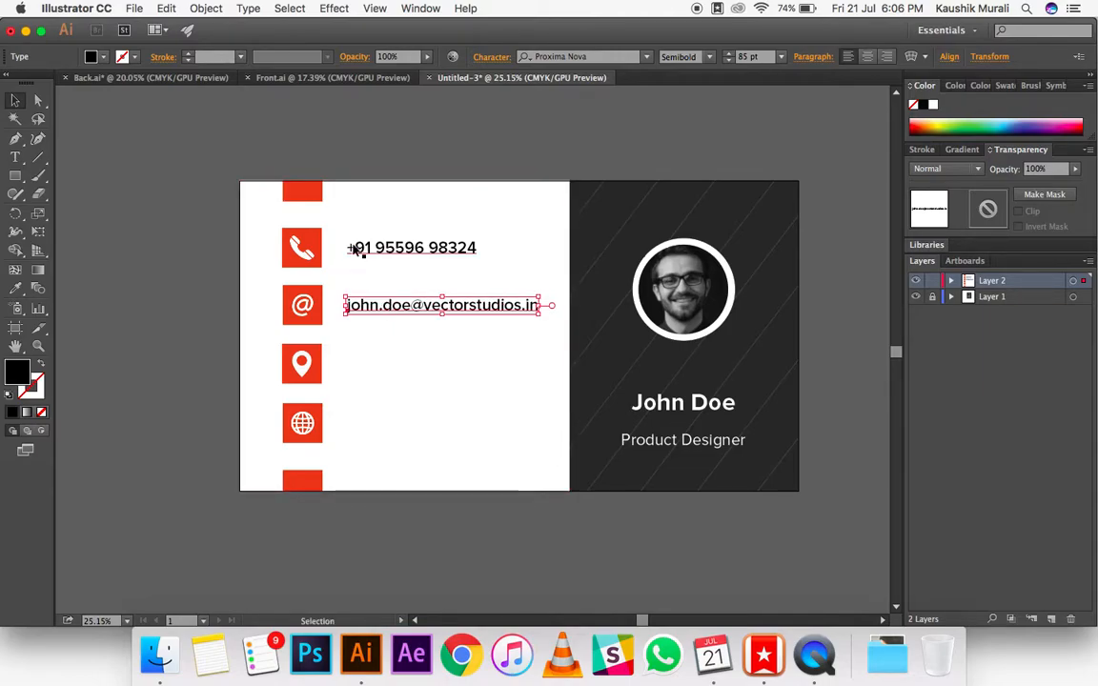
shift+click(308, 304)
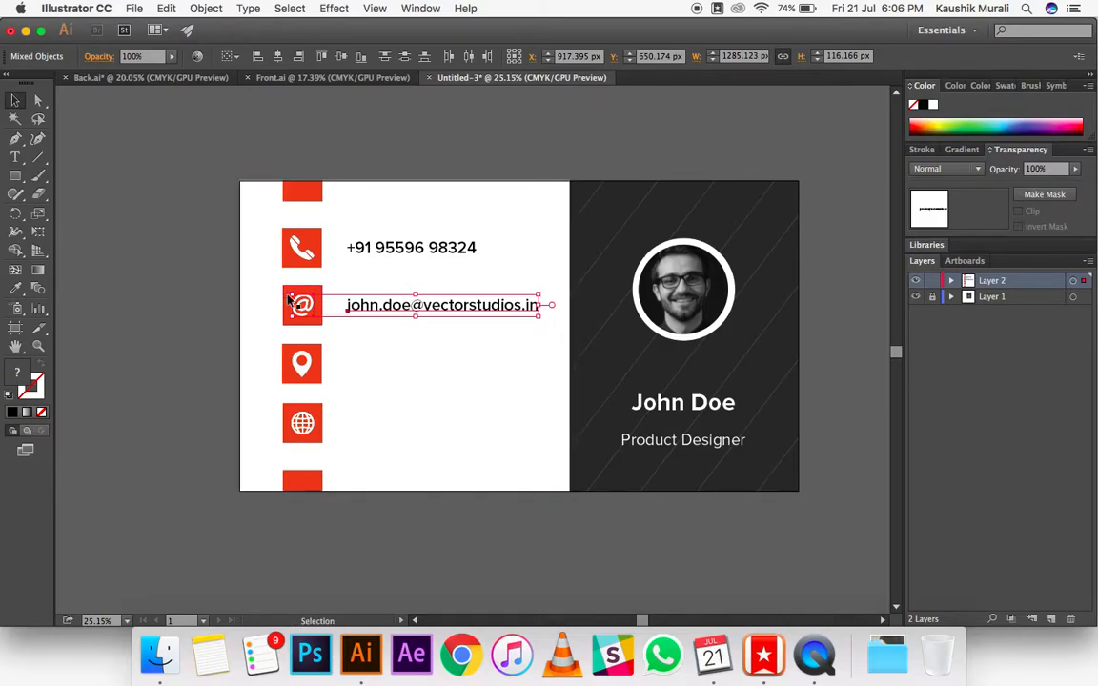
scroll(289, 301, up, 3)
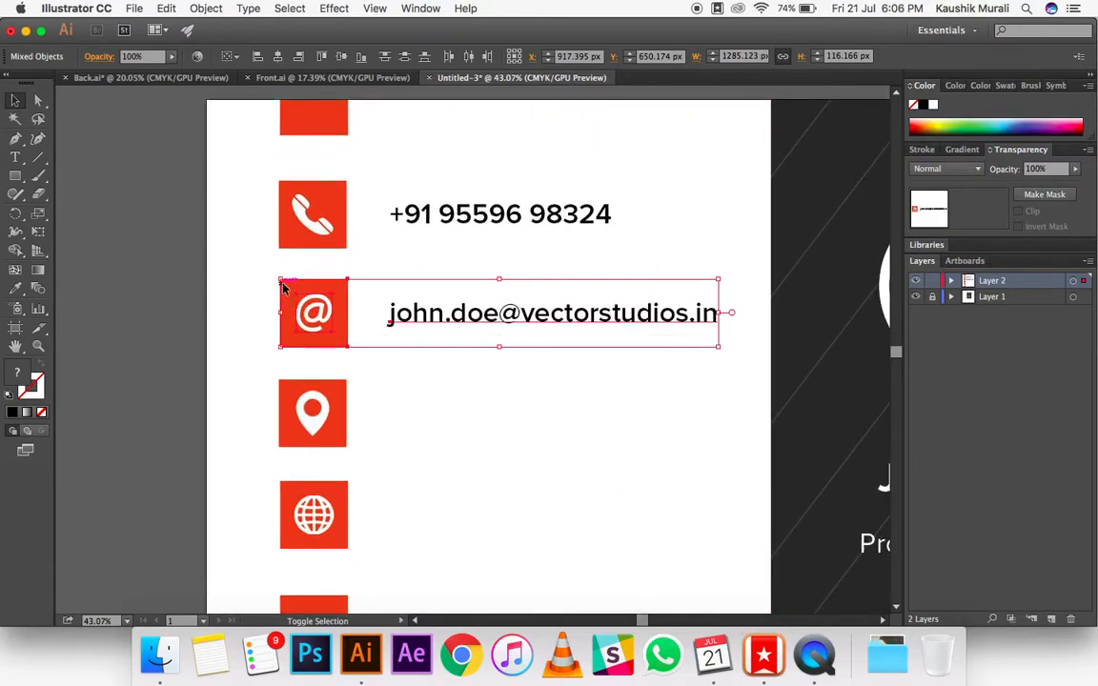
click(146, 306)
Step: Add the text "Bangalore" and place it beside the location pin square, in line with the e-mail text's start
scroll(178, 305, down, 5)
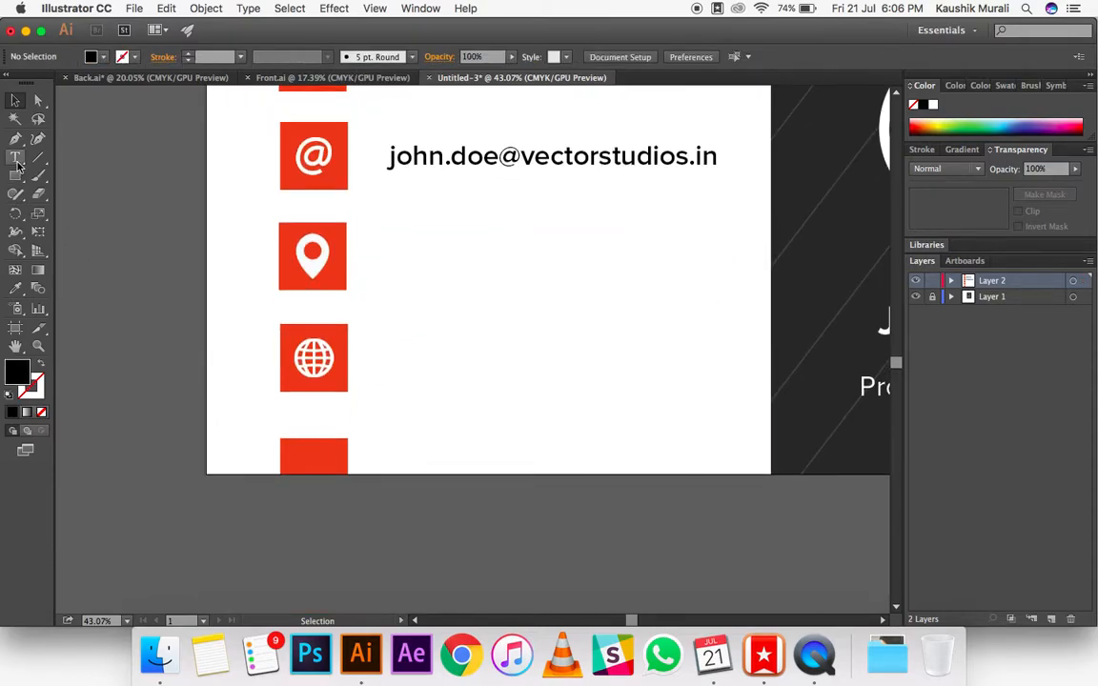
click(15, 158)
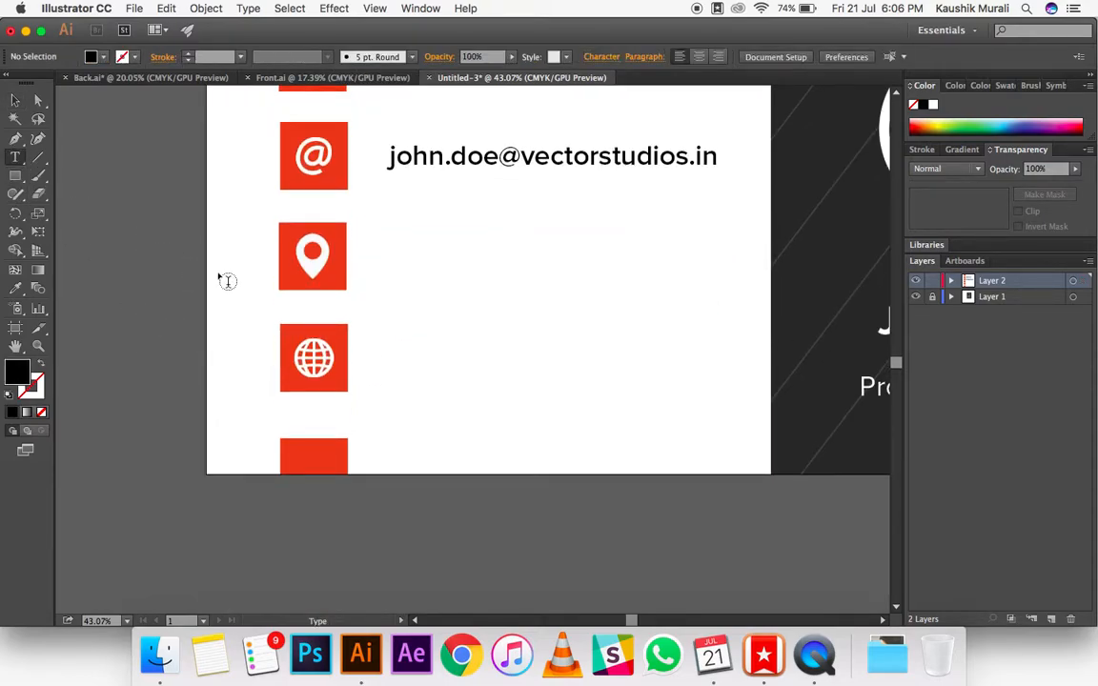
click(411, 545)
text(Bangalor)
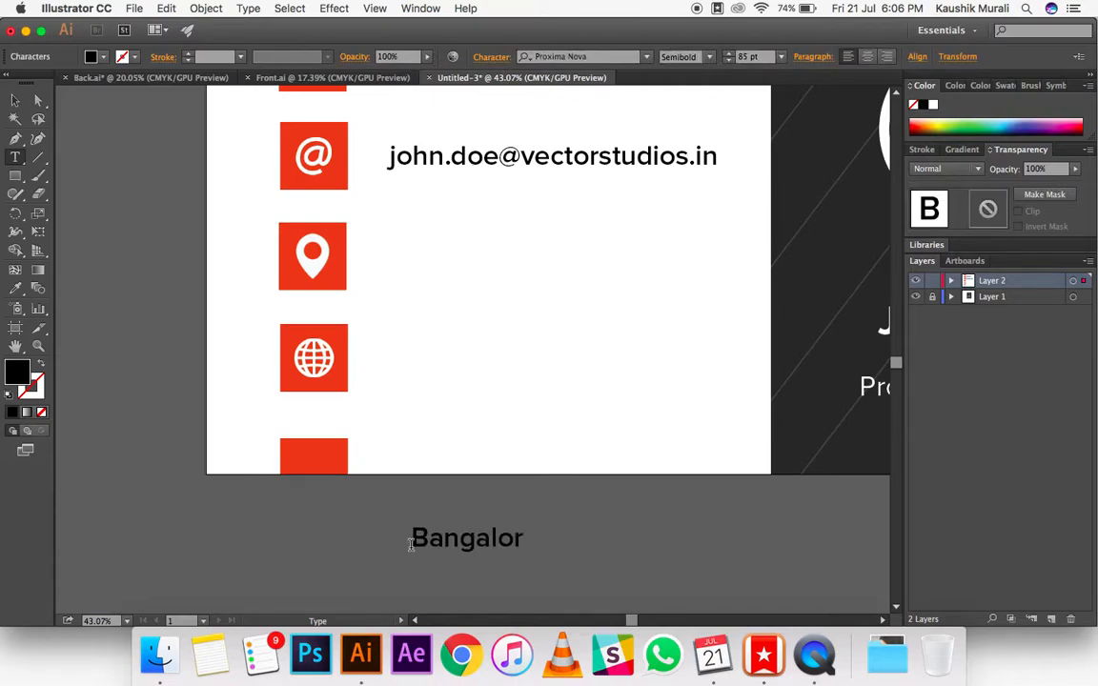
click(15, 100)
drag(491, 547, 471, 261)
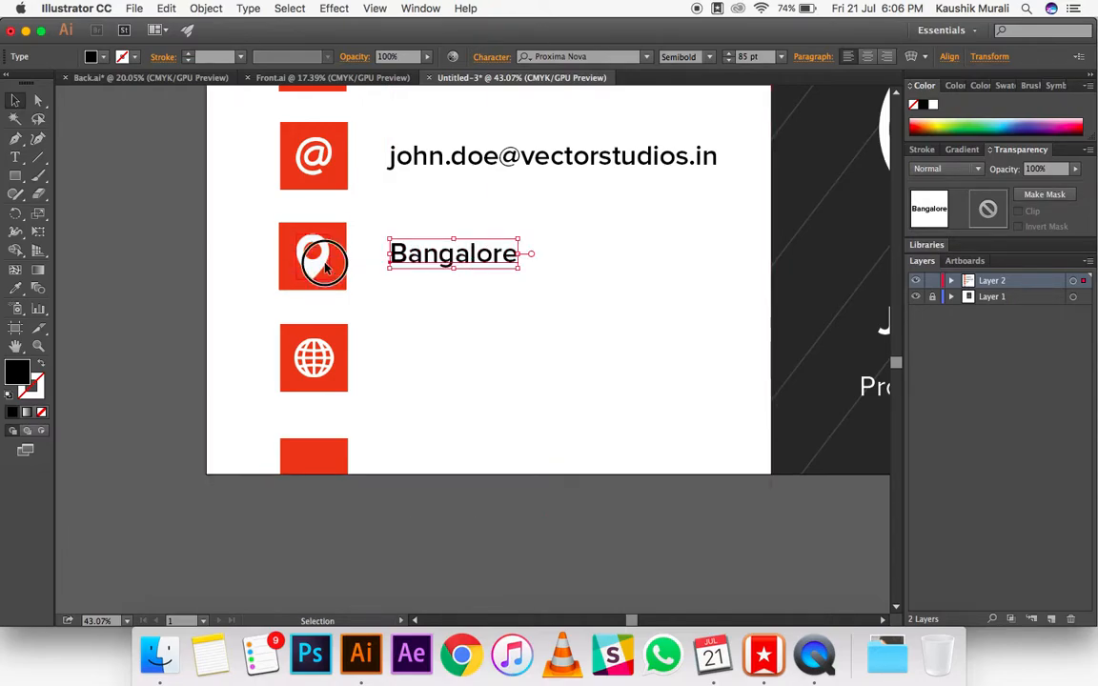
Step: Align the location pin icon, its red square and the "Bangalore" text on their vertical centers
click(316, 254)
shift+click(437, 264)
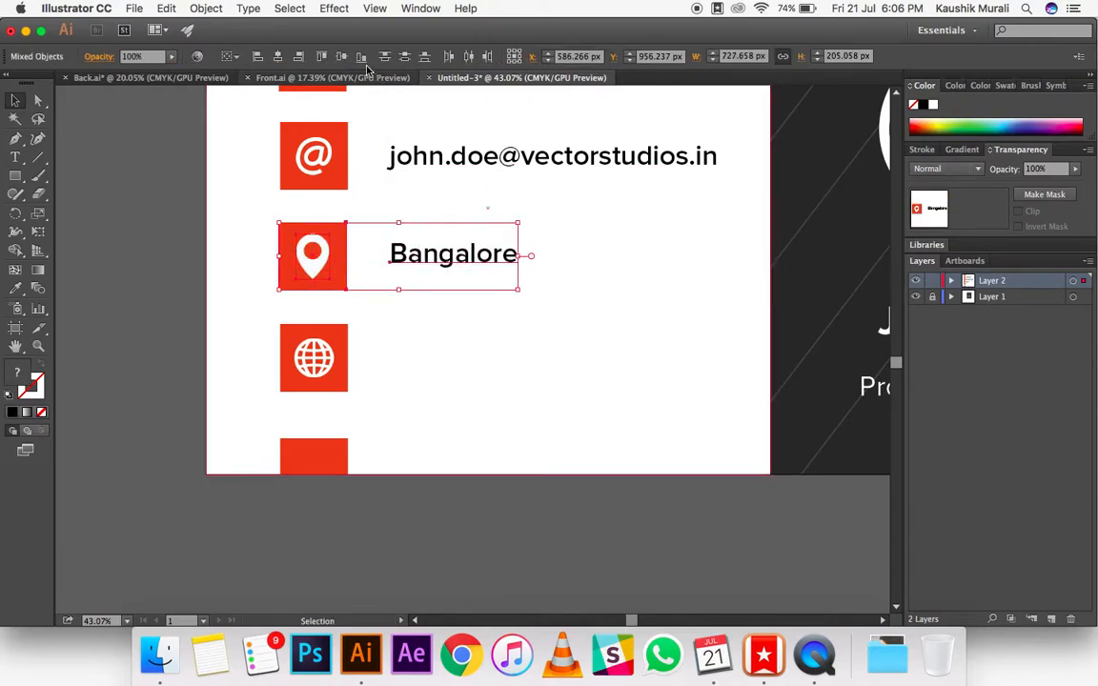
click(482, 512)
click(14, 157)
click(414, 488)
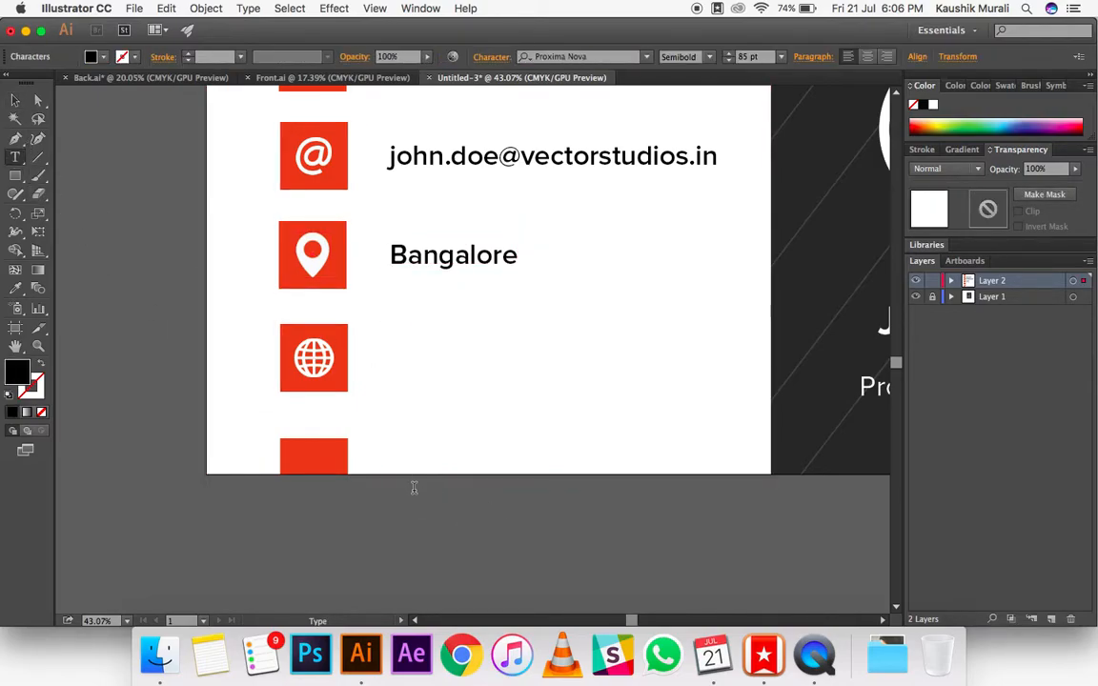
text(www)
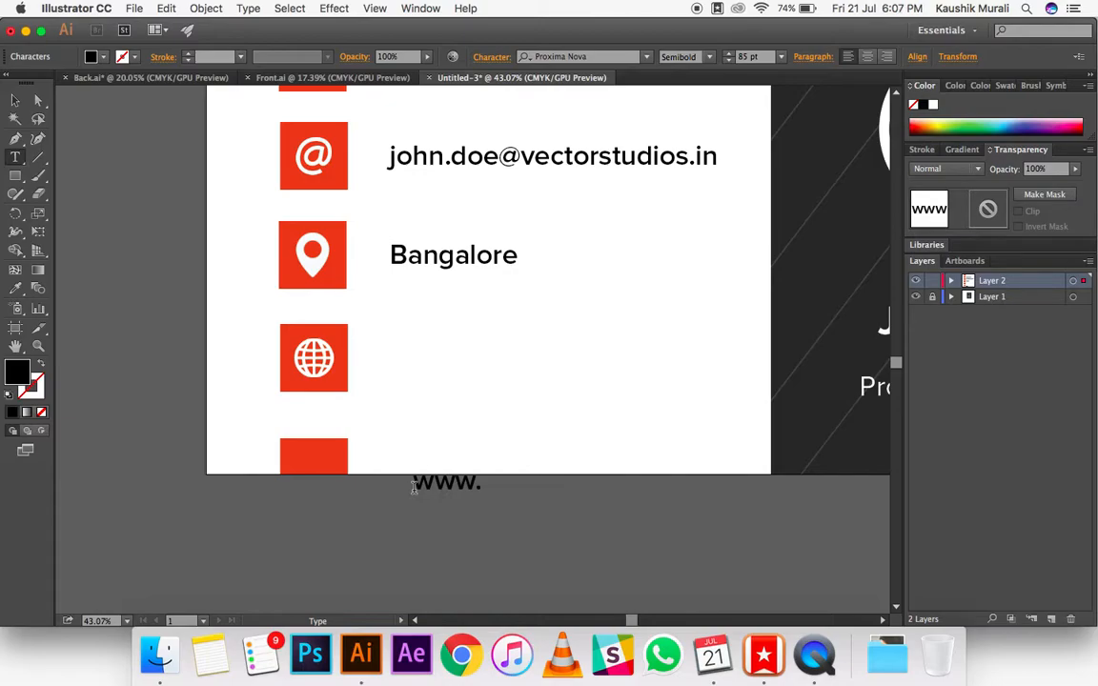
text(.vectorstudios.in)
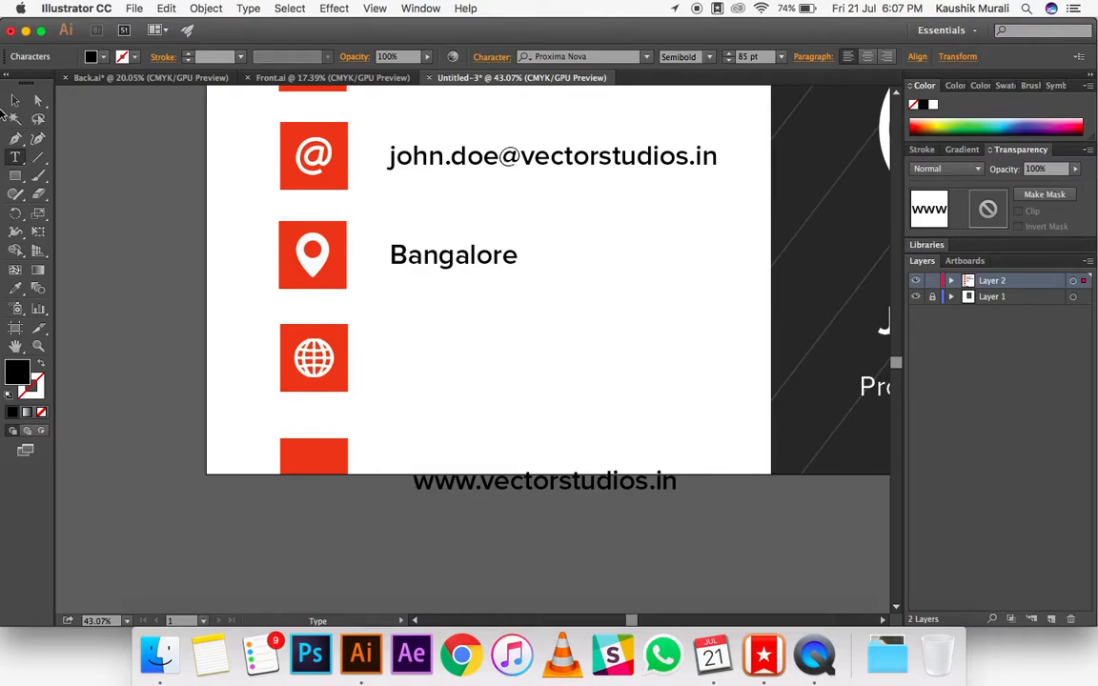
click(15, 99)
drag(513, 487, 490, 357)
Step: Align the globe icon, its red square and the website text on their vertical centers
shift+click(326, 362)
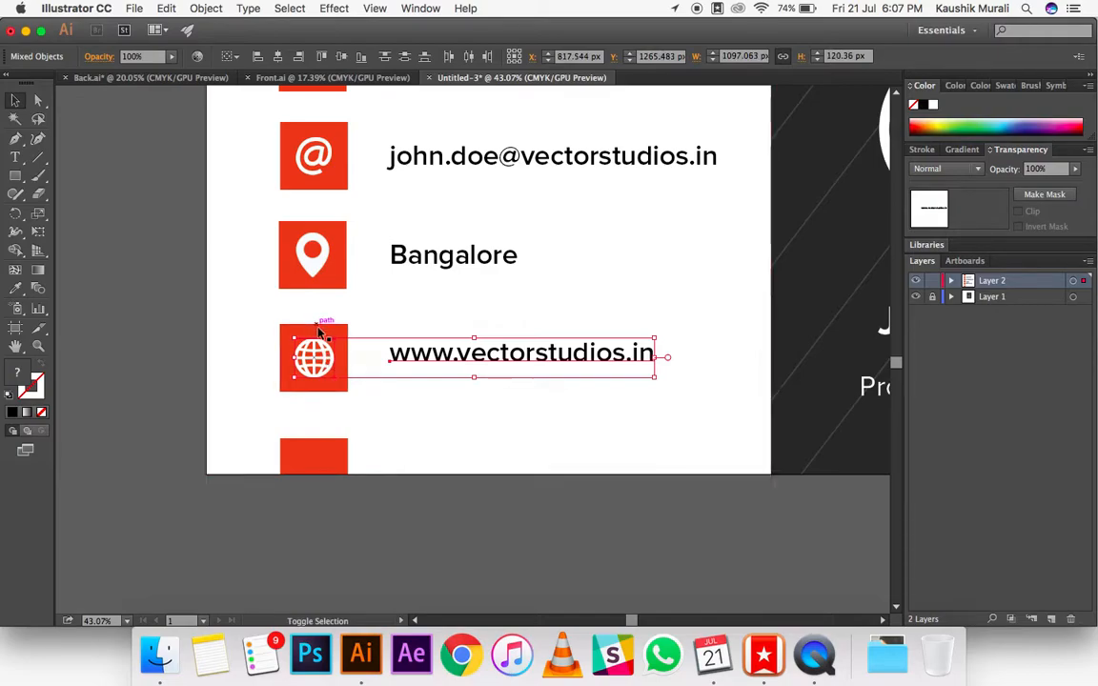
click(342, 57)
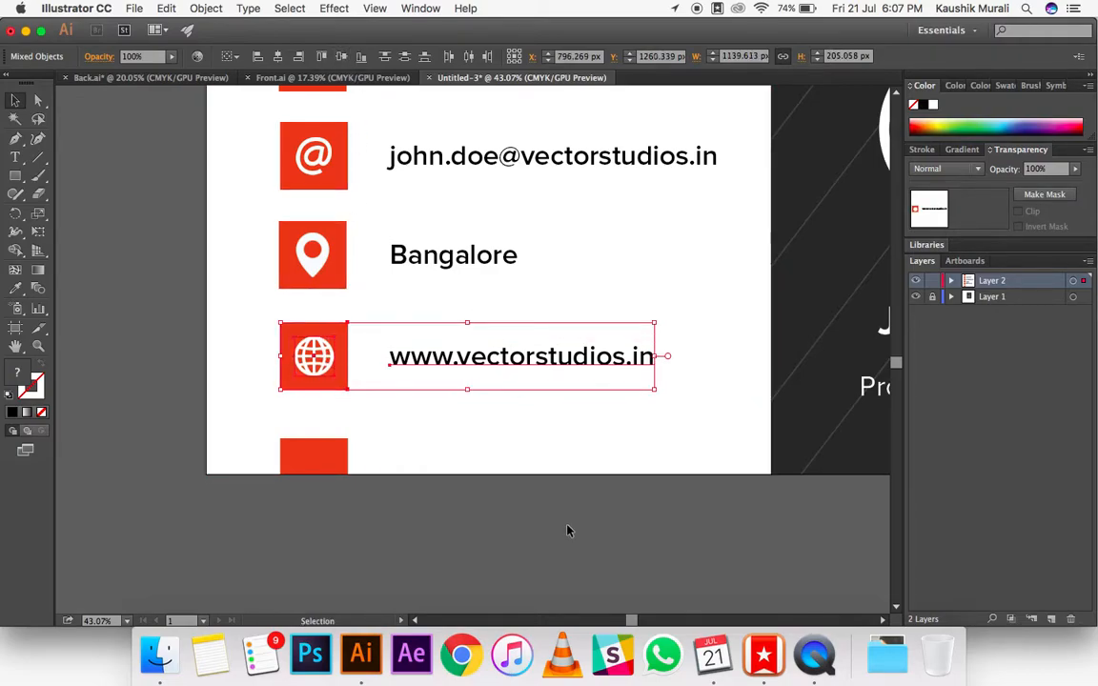
click(567, 527)
scroll(567, 527, down, 3)
scroll(567, 532, down, 2)
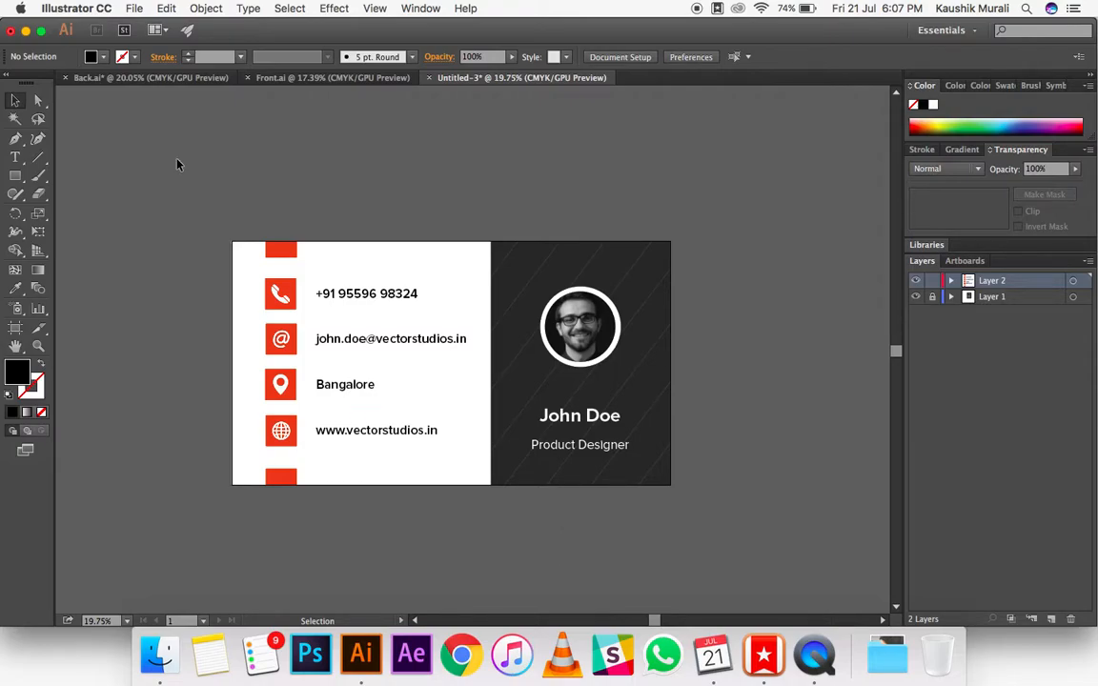
Step: Create a new single-artboard CMYK document of 2914 x 1620 px
click(133, 7)
click(137, 26)
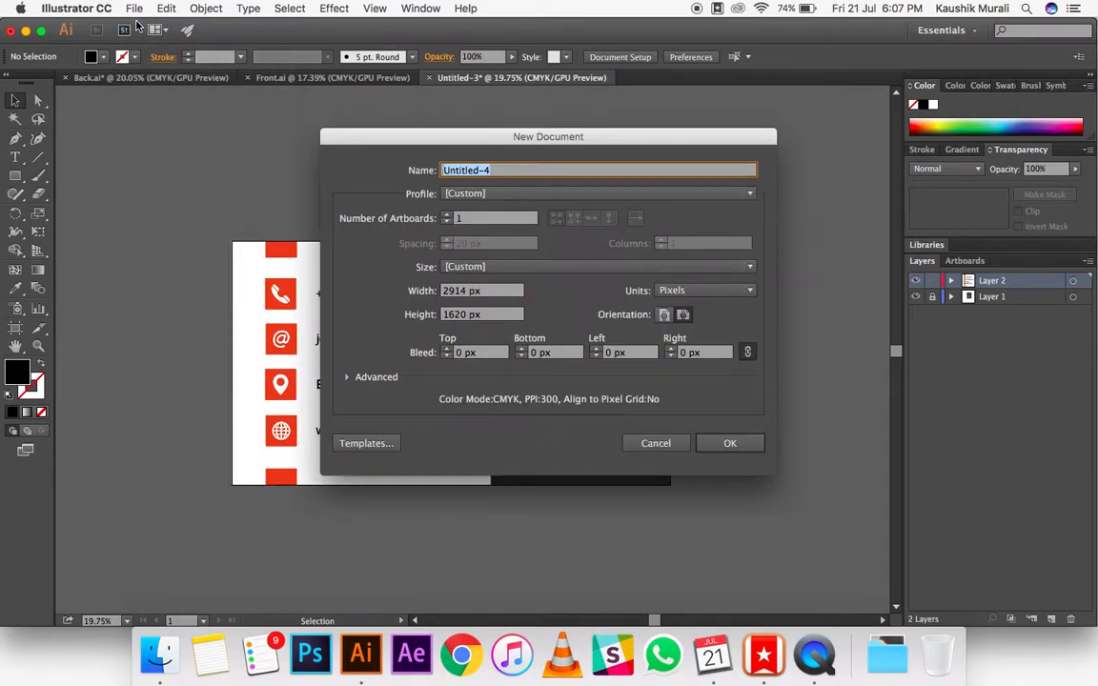
key(Return)
Step: Draw a rectangle covering the whole artboard and remove its stroke
click(15, 176)
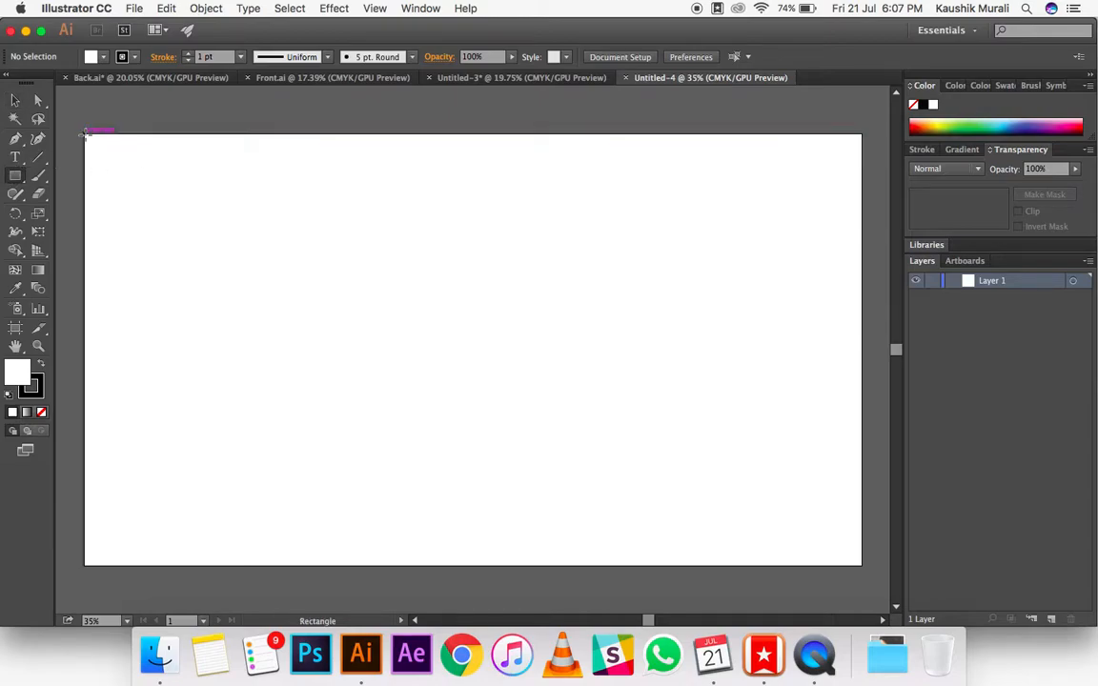
click(85, 134)
click(530, 319)
drag(85, 133, 863, 565)
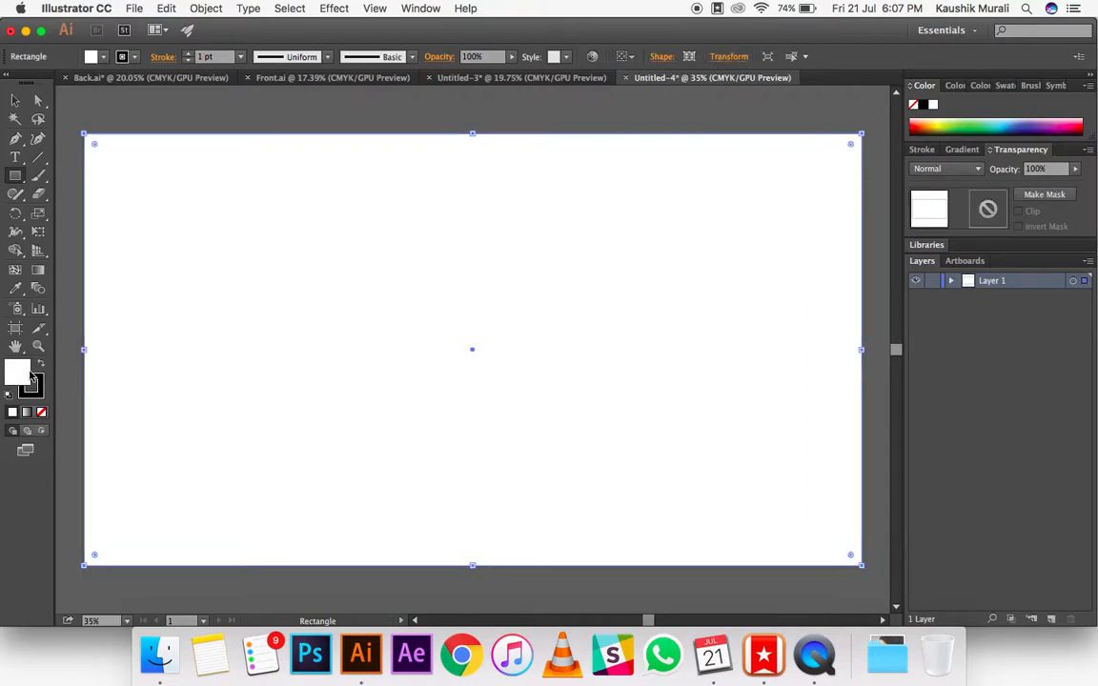
click(188, 60)
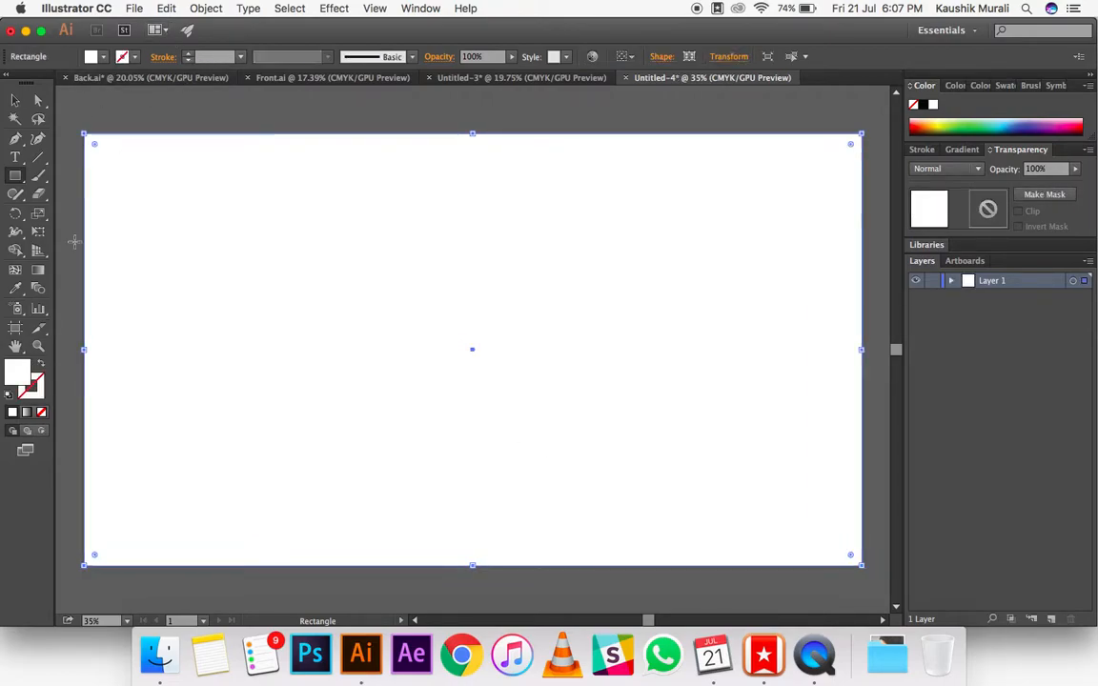
Step: Fill the artboard-sized rectangle with the color #232323
double_click(17, 375)
text(2323)
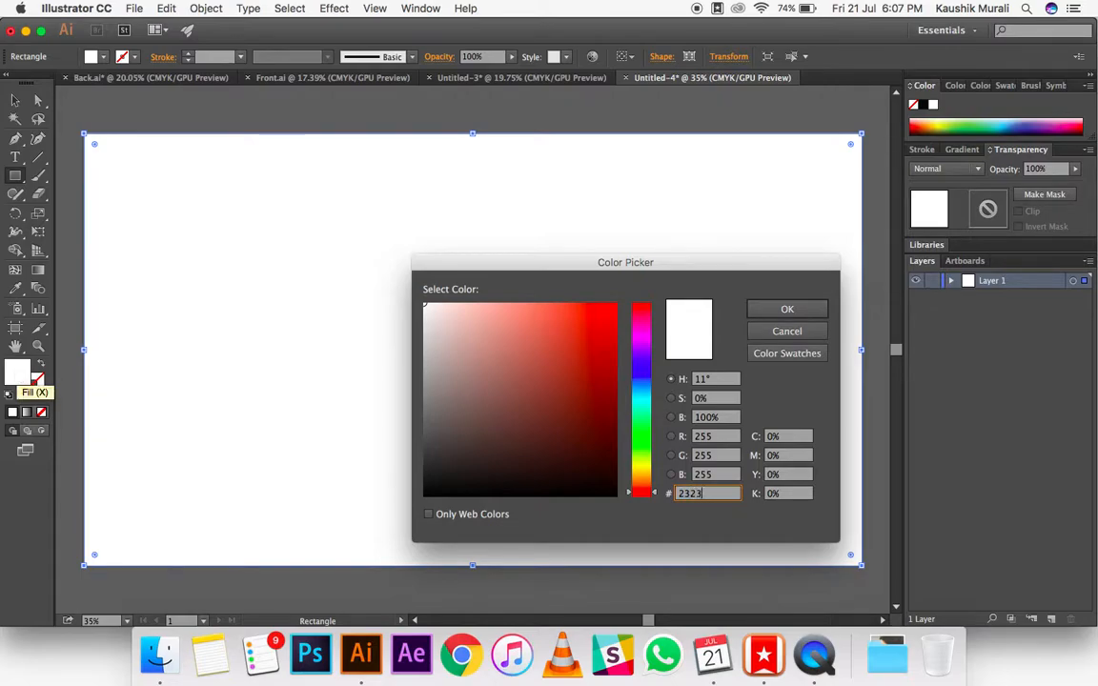
text(23)
key(Return)
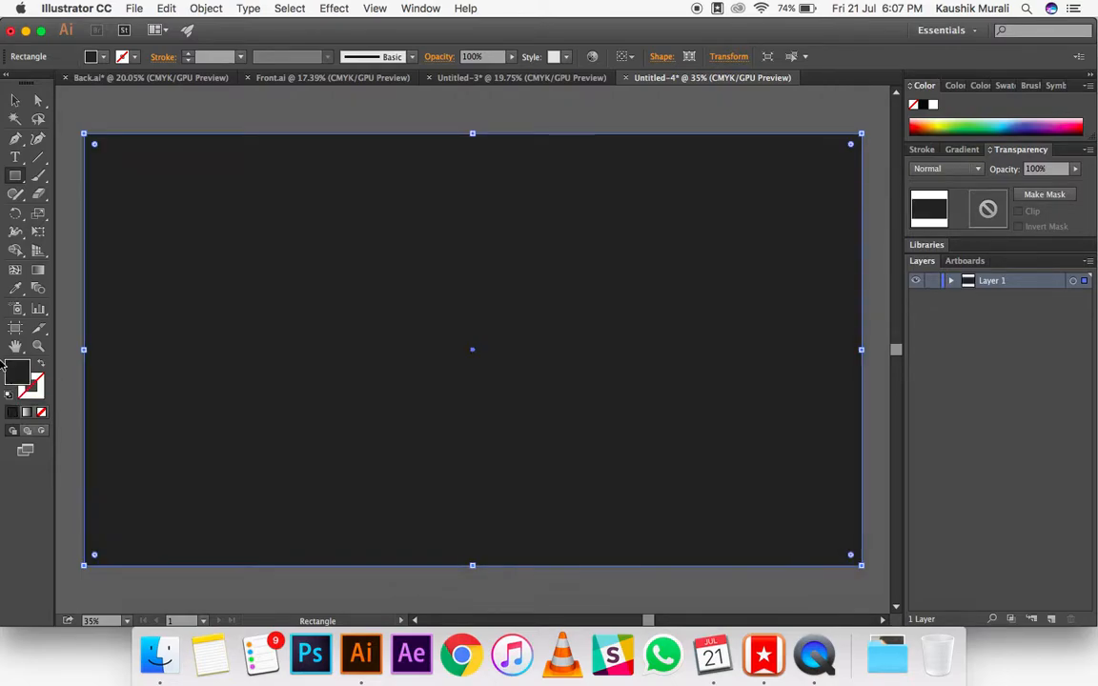
click(15, 99)
click(238, 100)
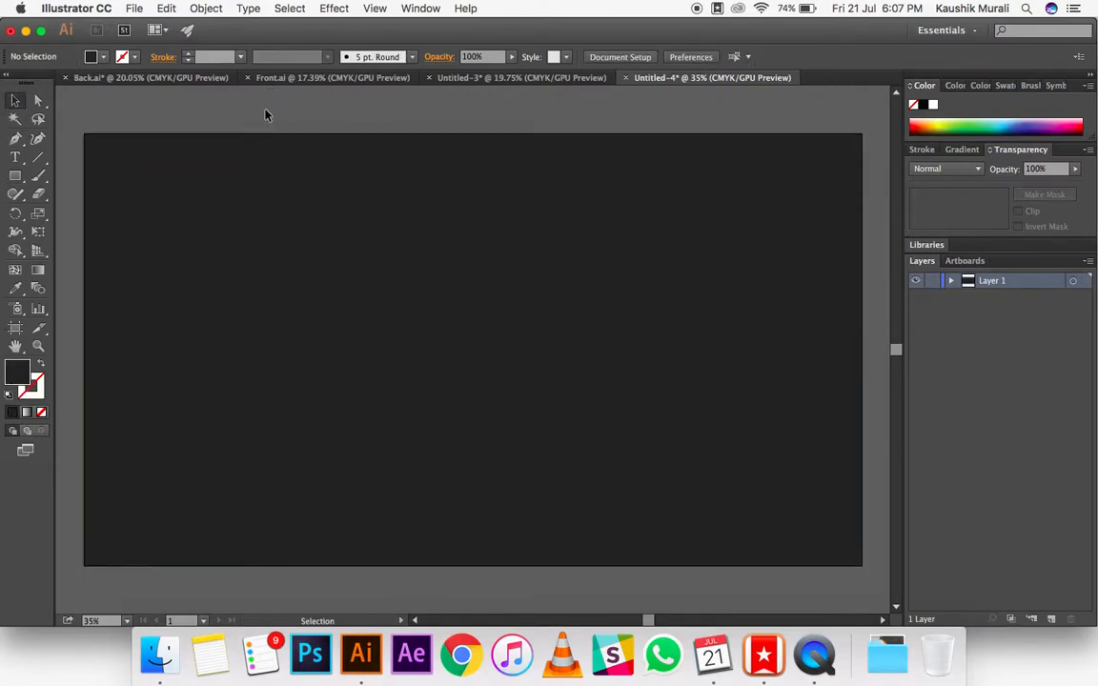
Step: In the card back document, lock Layer 2, unlock Layer 1 and select the eight diagonal lines inside the dark panel's clip group
click(483, 79)
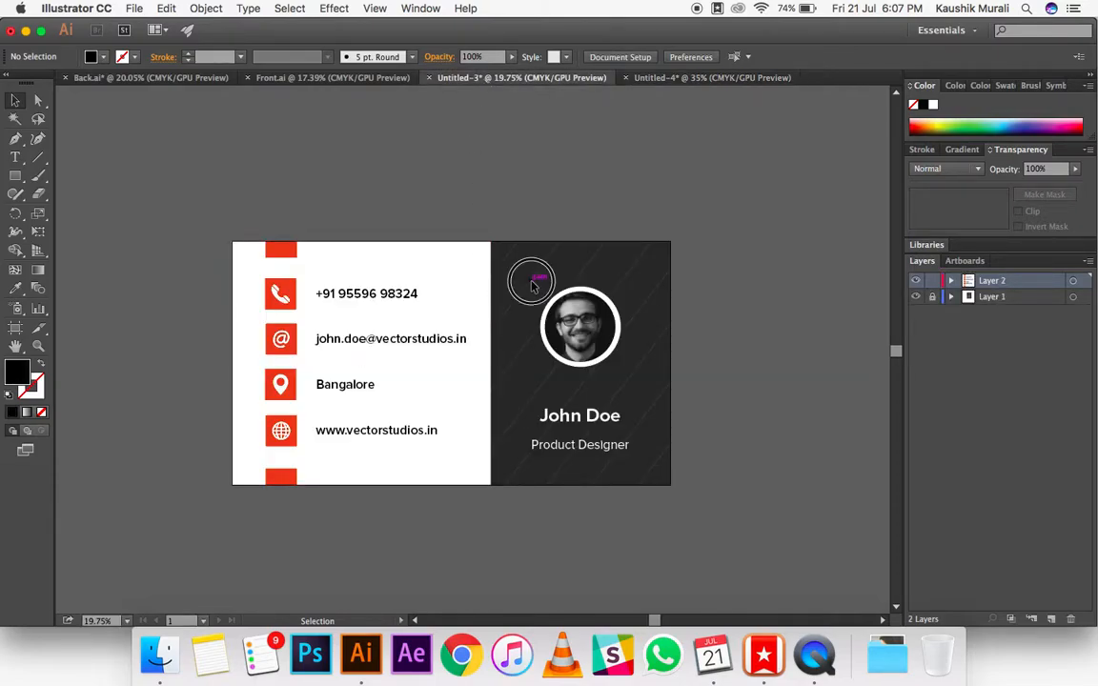
click(932, 297)
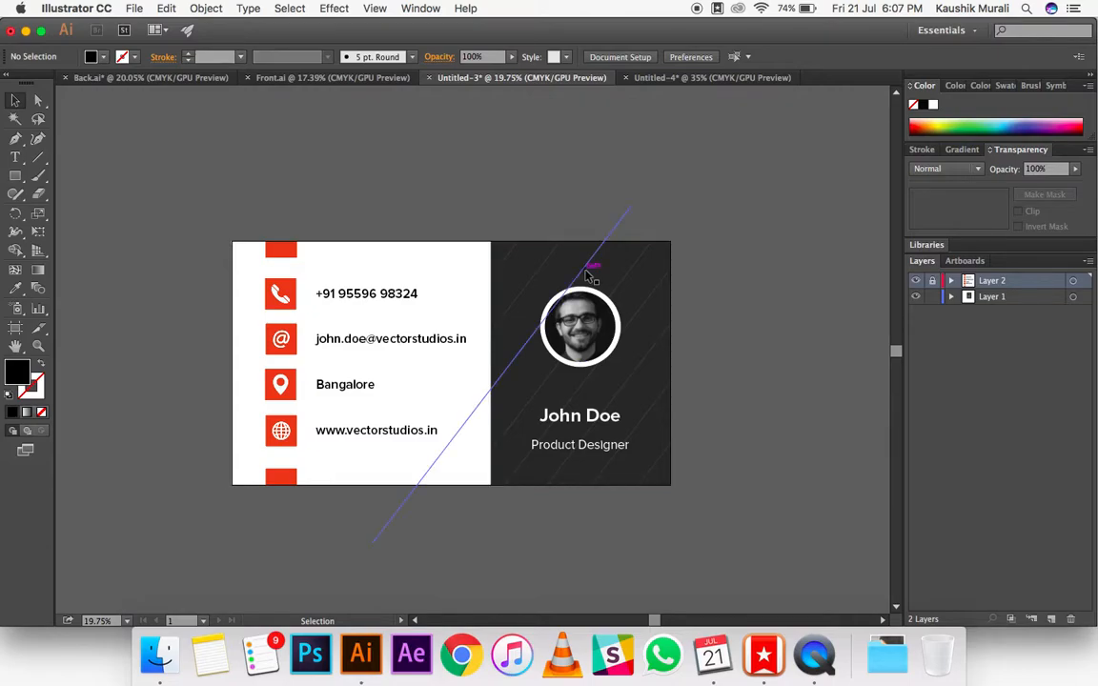
click(588, 275)
double_click(591, 279)
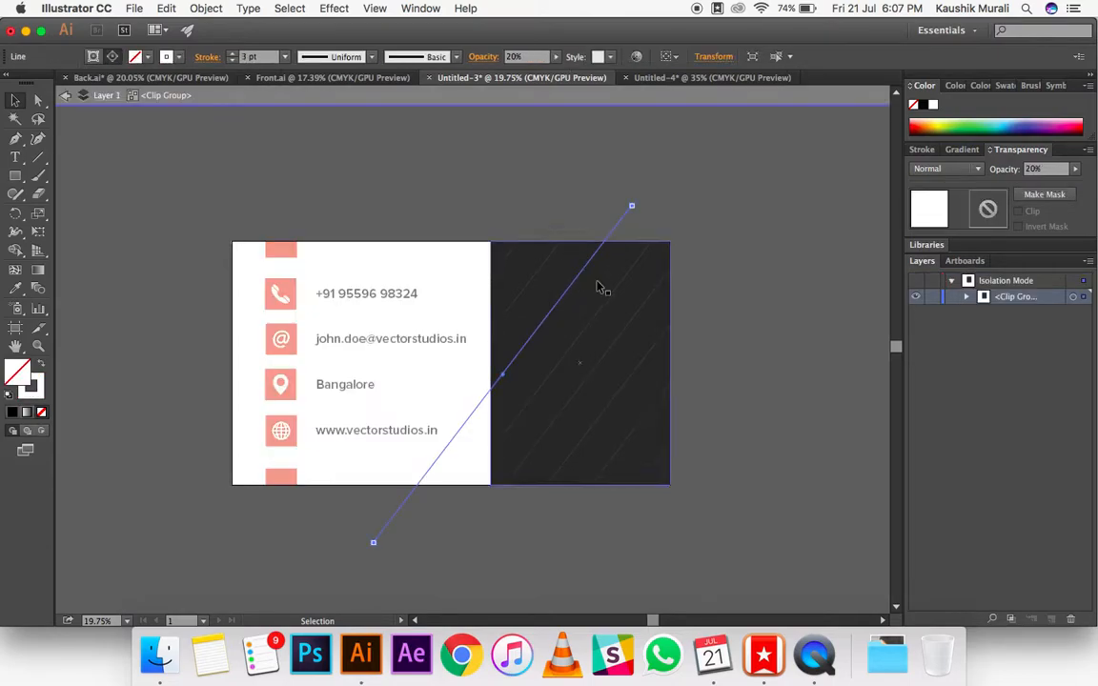
shift+click(610, 291)
shift+click(636, 313)
shift+click(646, 356)
shift+click(662, 397)
shift+click(663, 457)
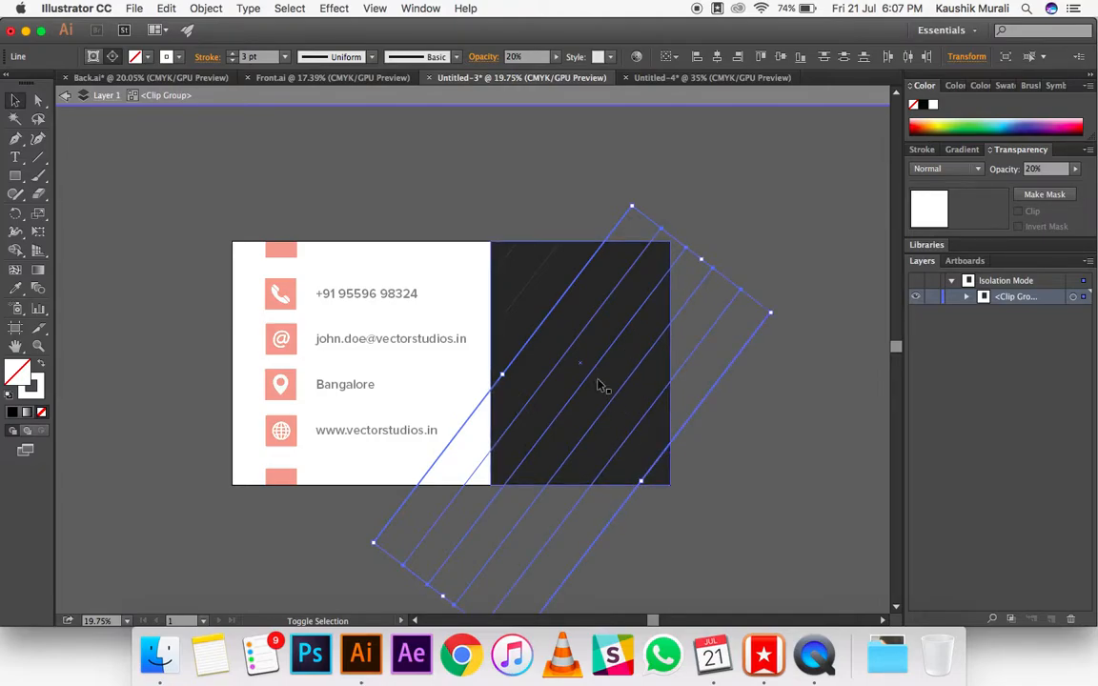
shift+click(524, 287)
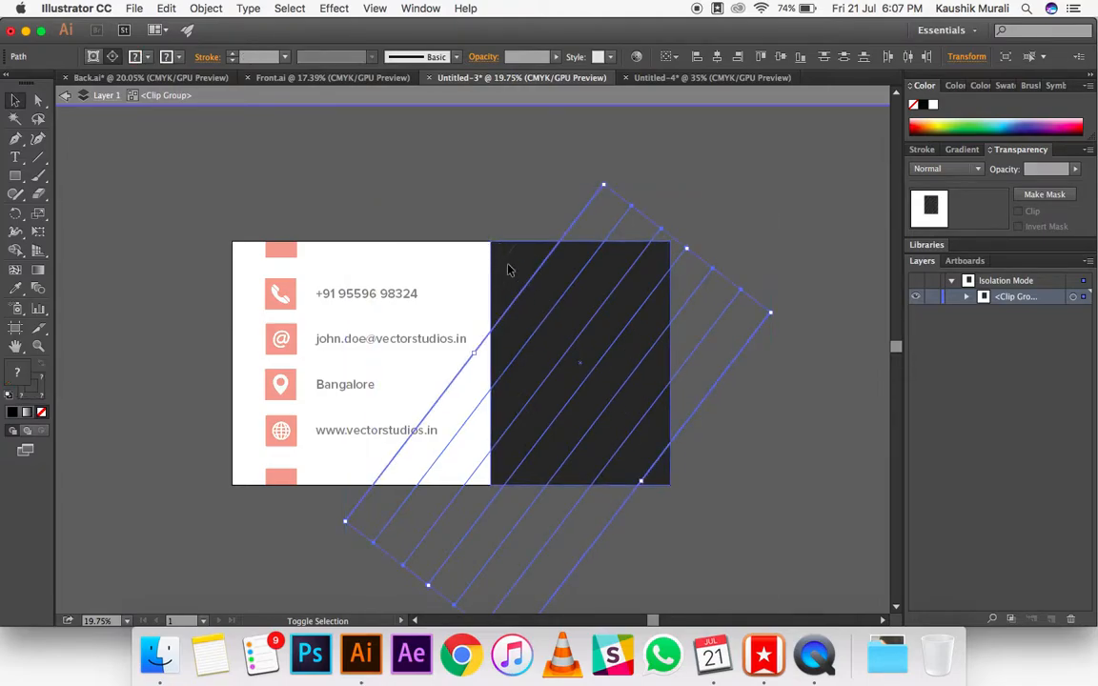
shift+click(507, 268)
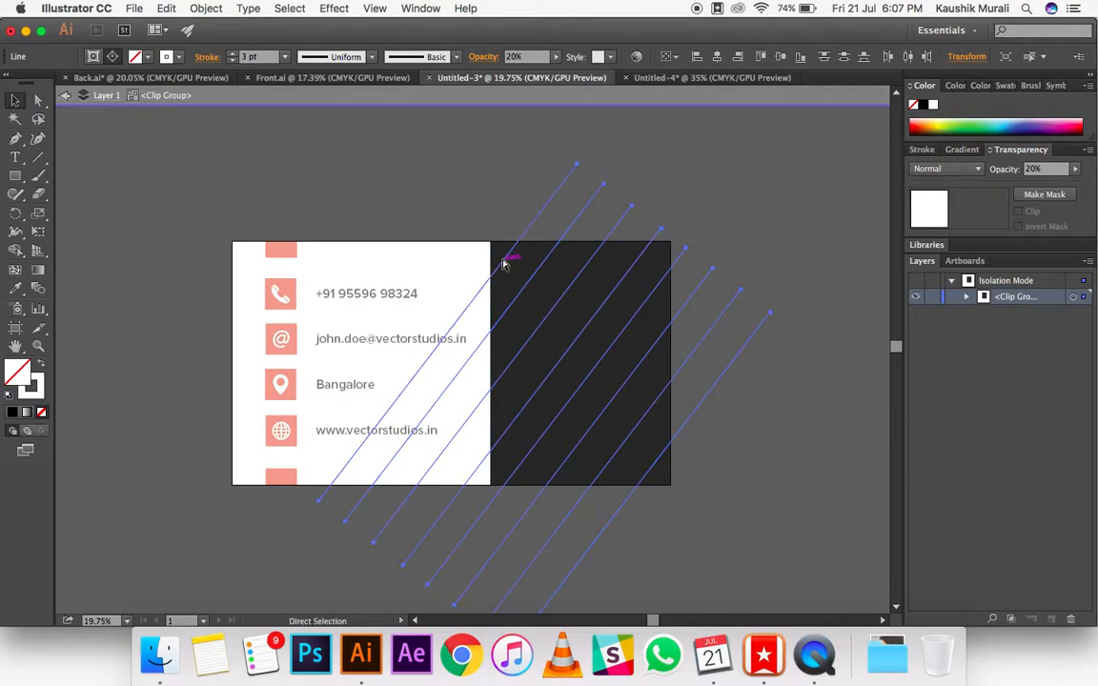
Step: Copy the diagonal lines into the new document and duplicate the set so the lines span the whole dark rectangle
click(710, 77)
key(ctrl+v)
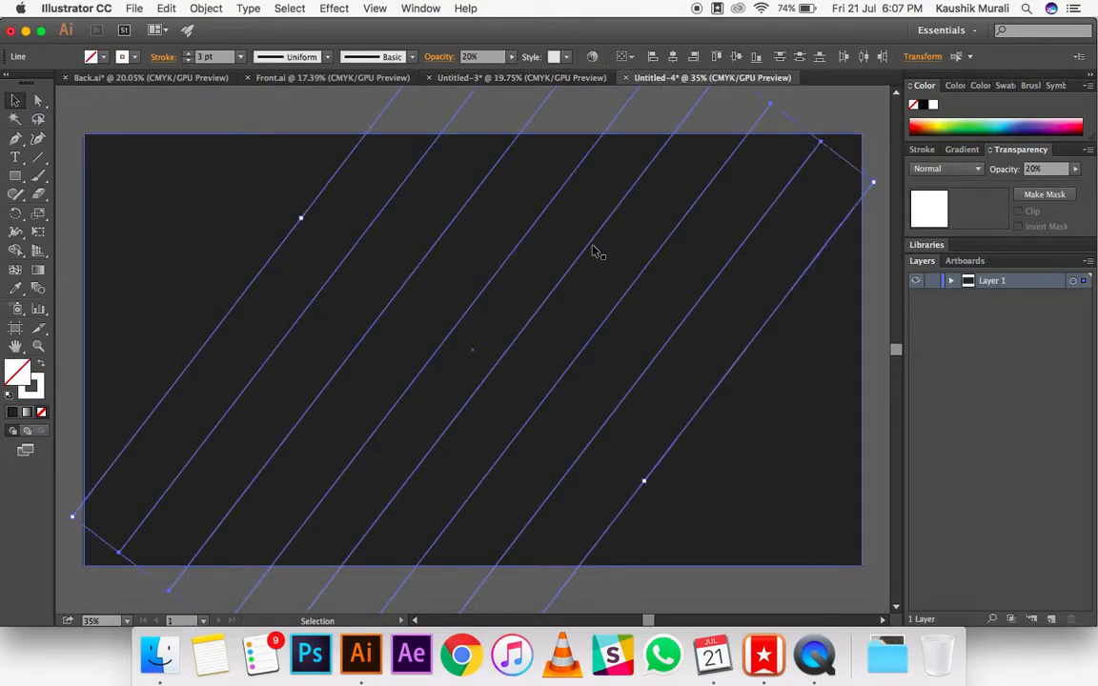
alt+scroll(593, 252, down, 5)
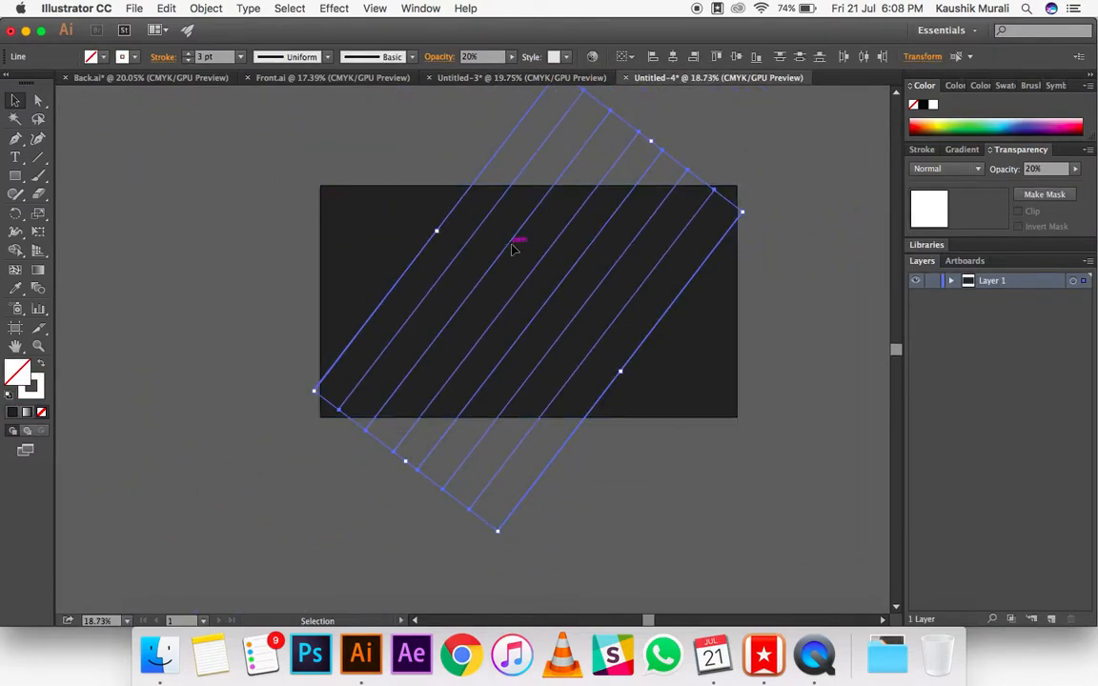
drag(466, 233, 366, 209)
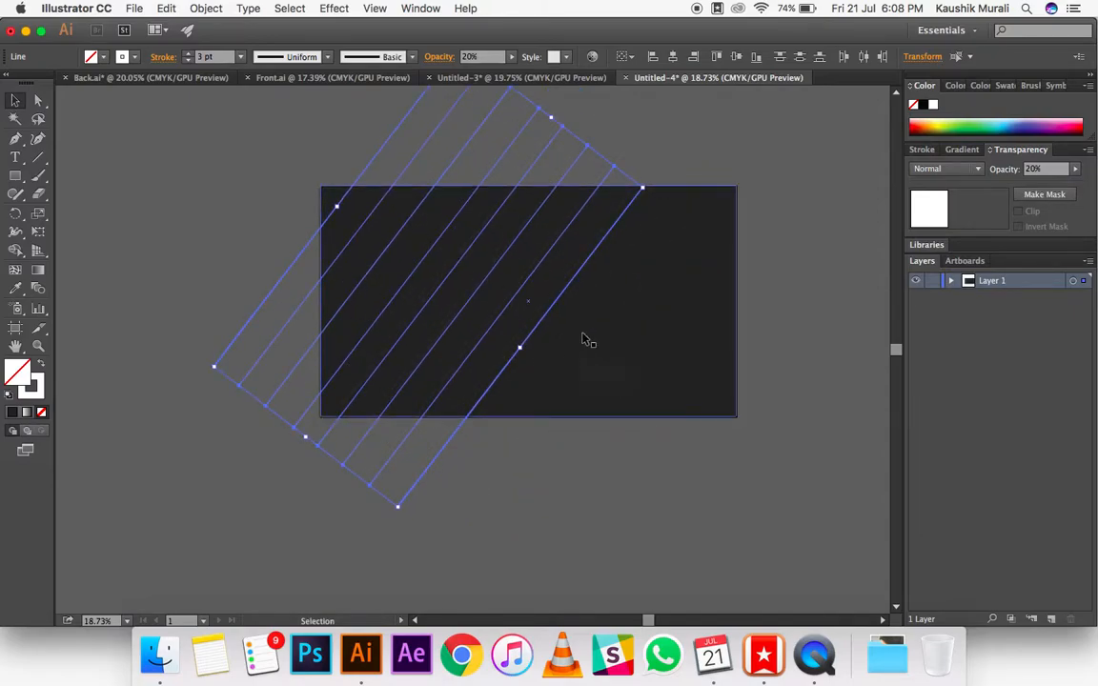
drag(503, 257, 753, 354)
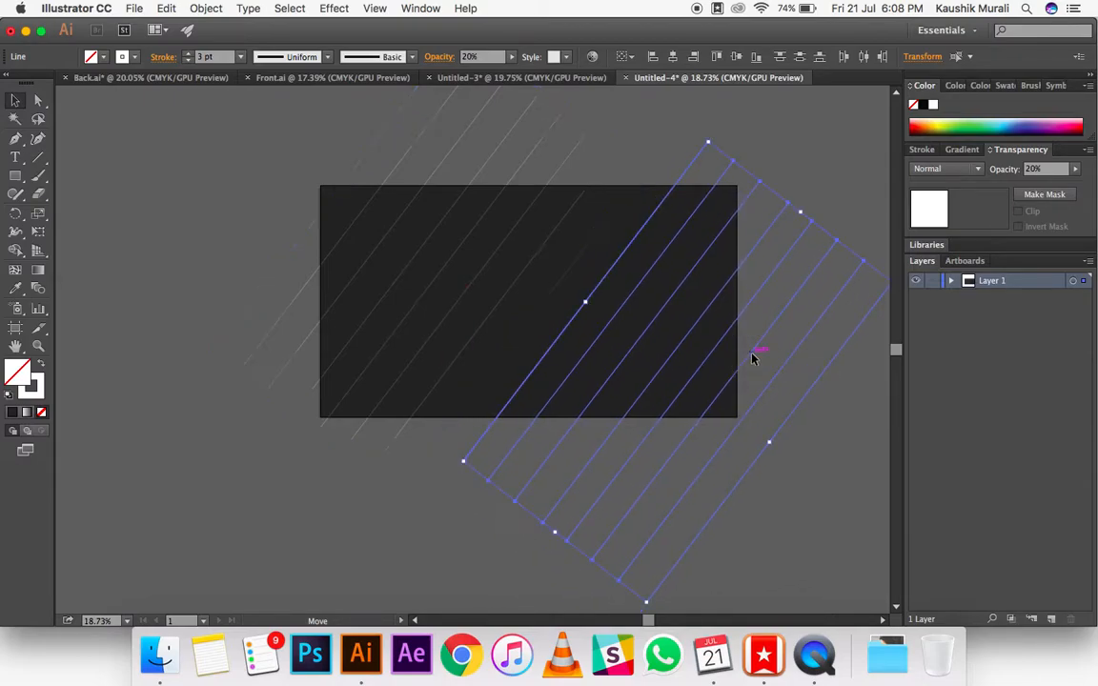
key(Delete)
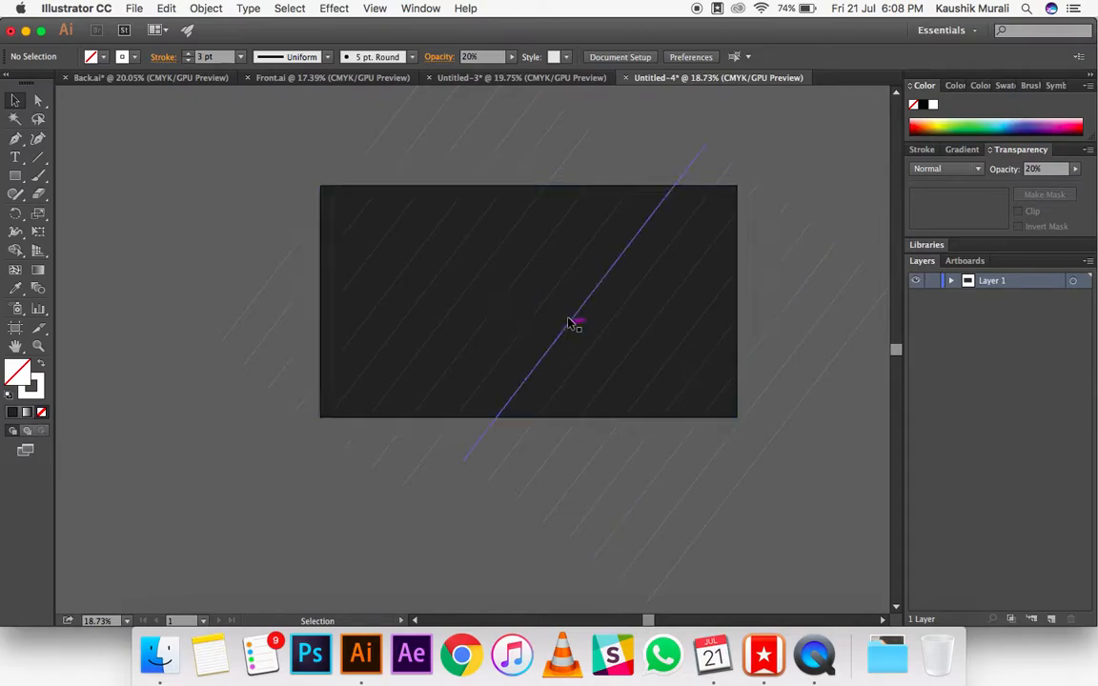
Step: Try to clip the diagonal lines with the dark rectangle's shape, and undo the attempt
click(569, 312)
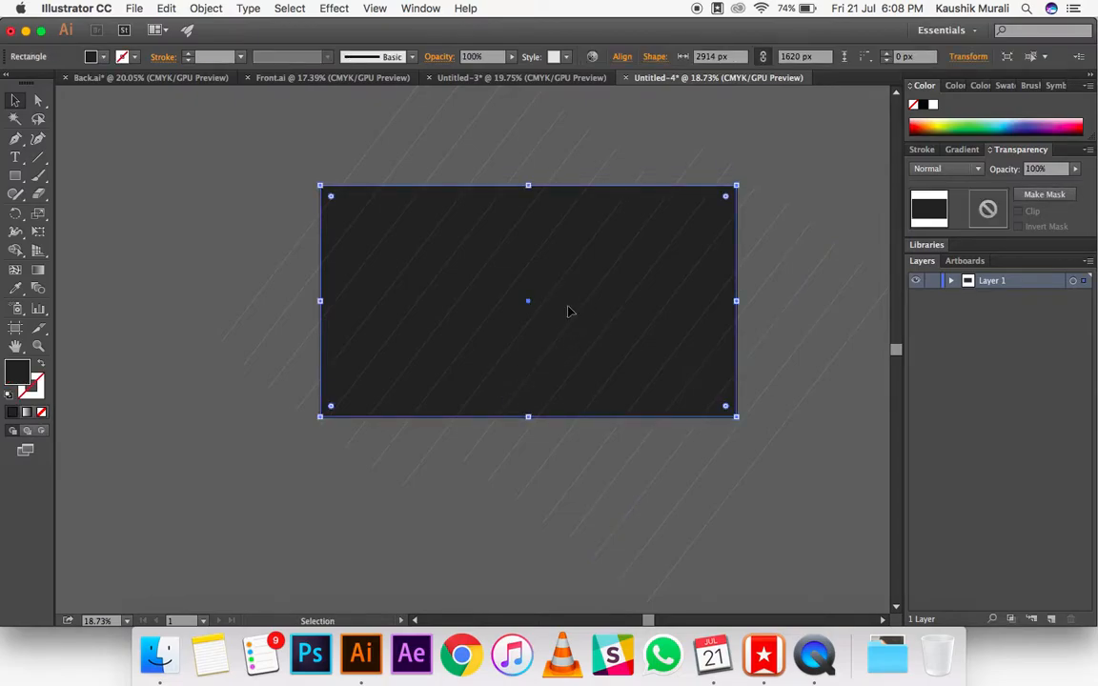
key(a)
key(v)
click(41, 412)
click(173, 155)
click(729, 397)
key(a)
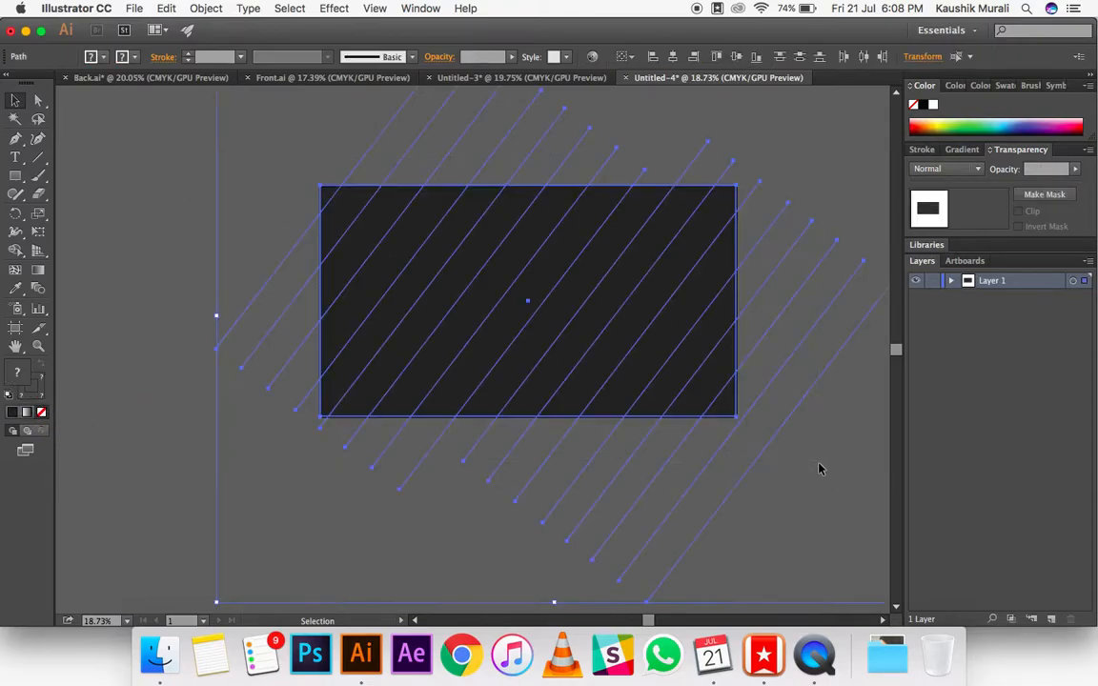
key(Delete)
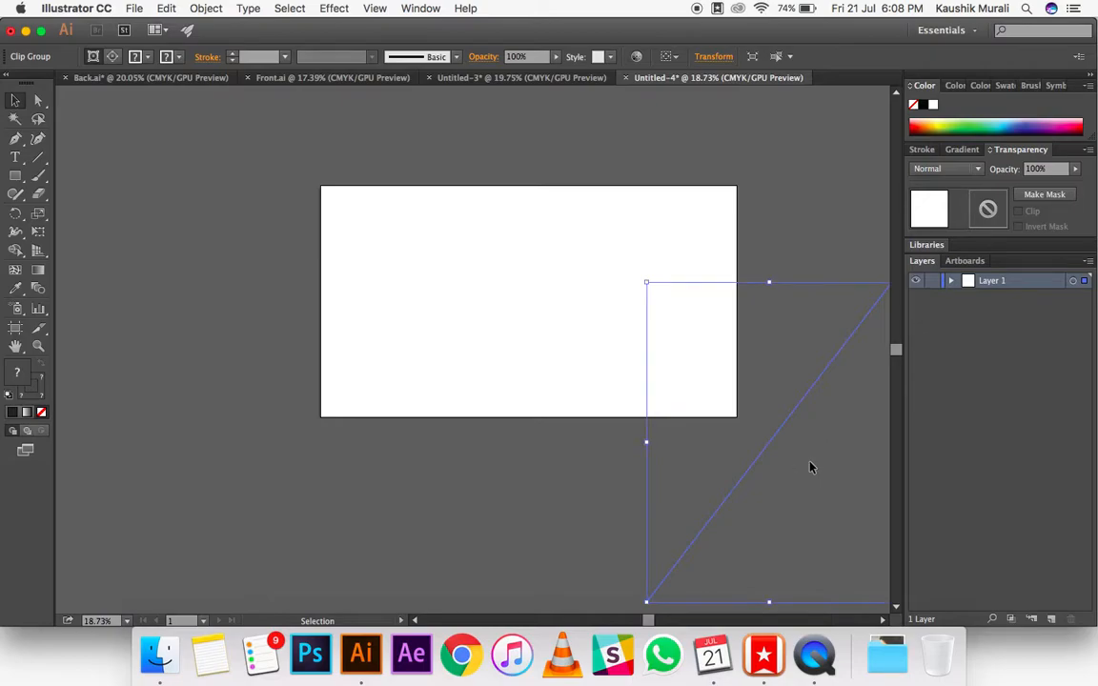
key(Delete)
key(super+z)
key(super+z)
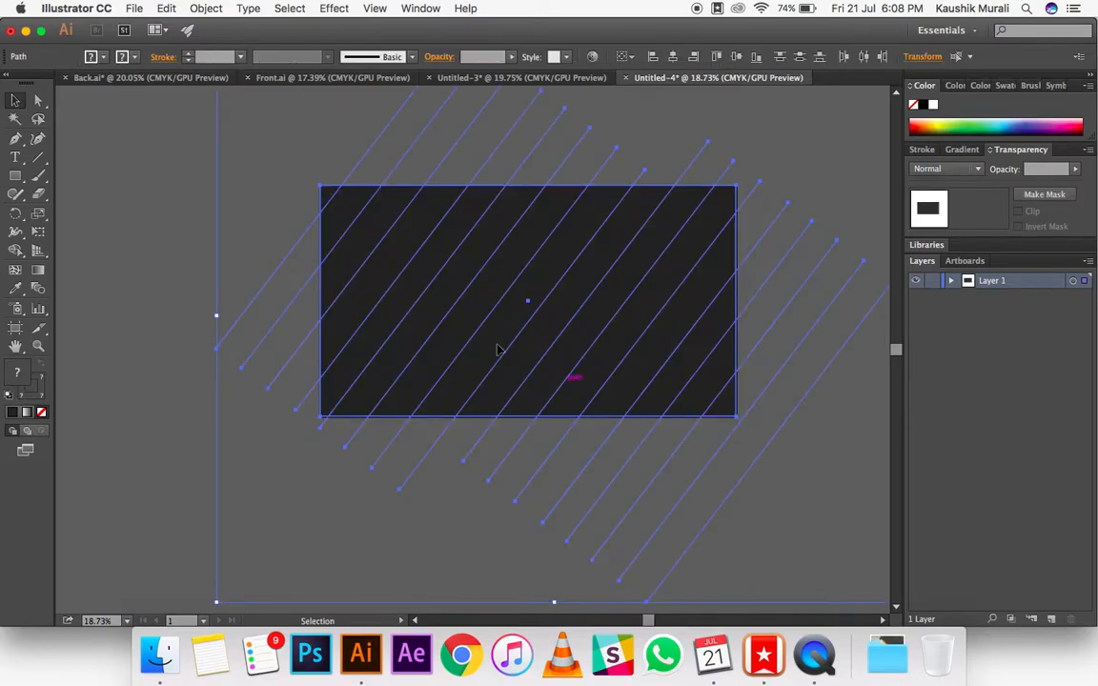
click(220, 176)
click(418, 212)
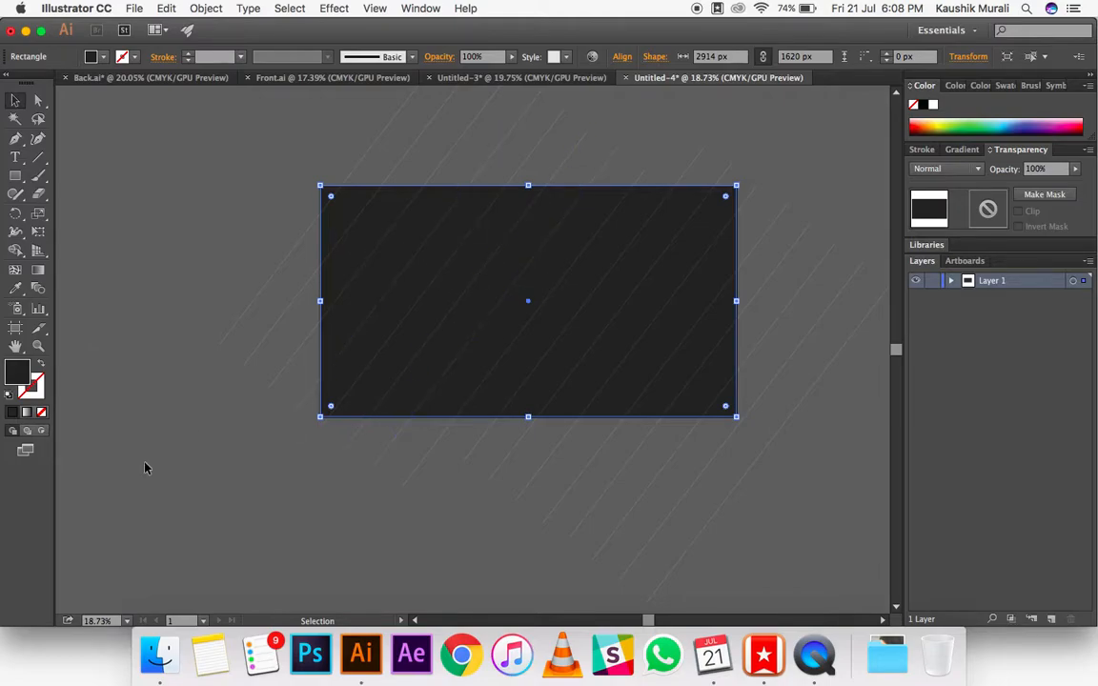
click(130, 488)
click(435, 407)
drag(260, 168, 812, 451)
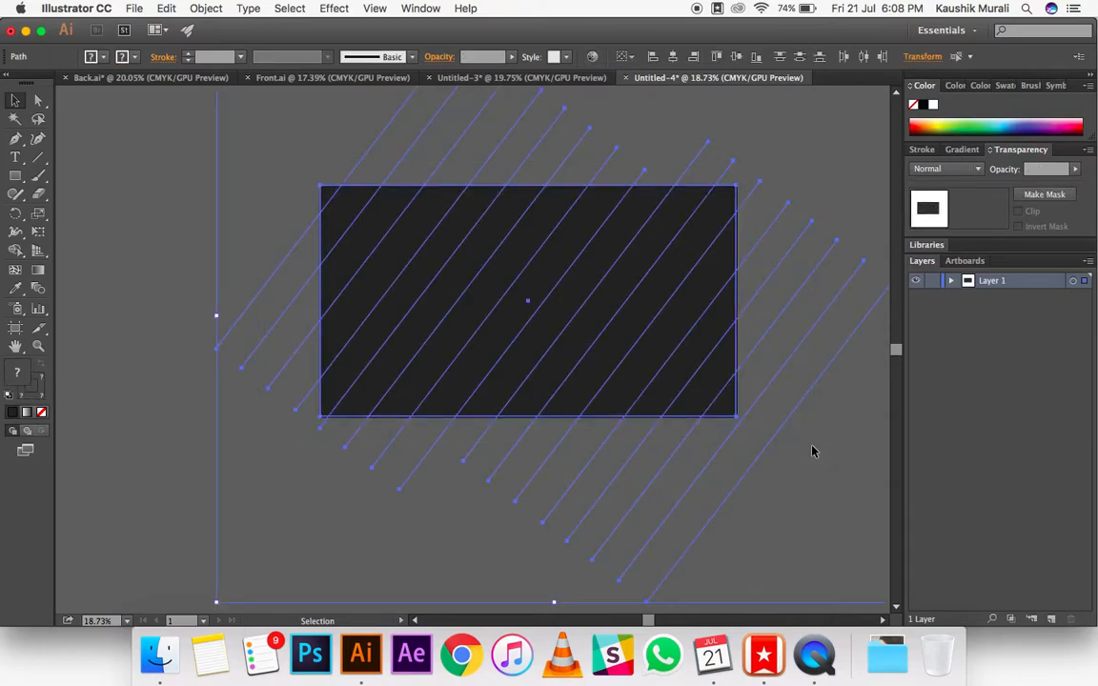
click(145, 523)
click(394, 386)
click(414, 392)
key(a)
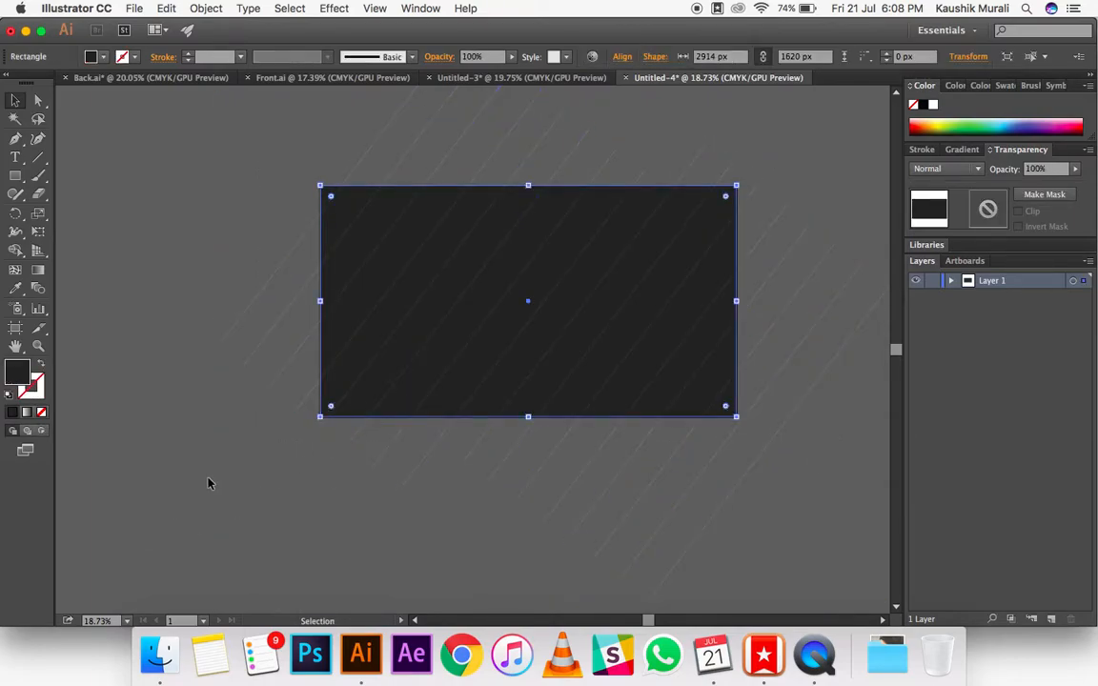
click(213, 481)
key(super+z)
mouse_move(229, 172)
mouse_down()
mouse_move(226, 183)
mouse_move(575, 340)
mouse_move(757, 438)
mouse_up()
click(157, 460)
Step: Make an unfilled copy of the dark rectangle in front and use it as a clipping mask for all the diagonal lines
click(450, 340)
click(41, 412)
drag(253, 199, 588, 348)
click(229, 189)
drag(193, 176, 783, 444)
key(a)
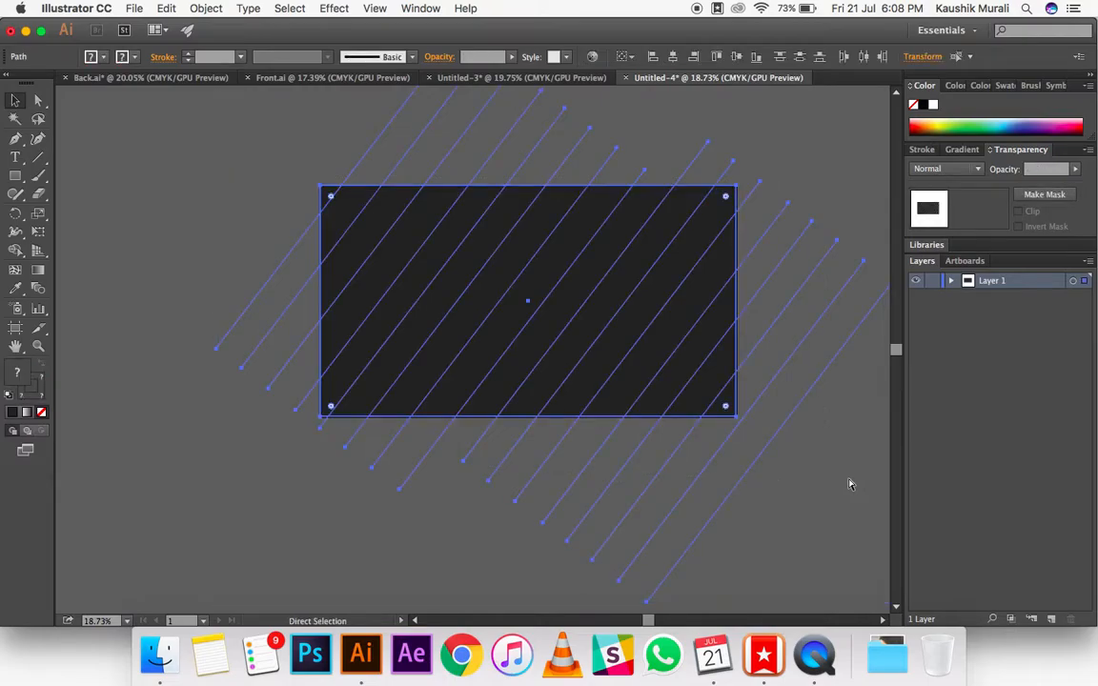
key(v)
key(super+7)
click(848, 484)
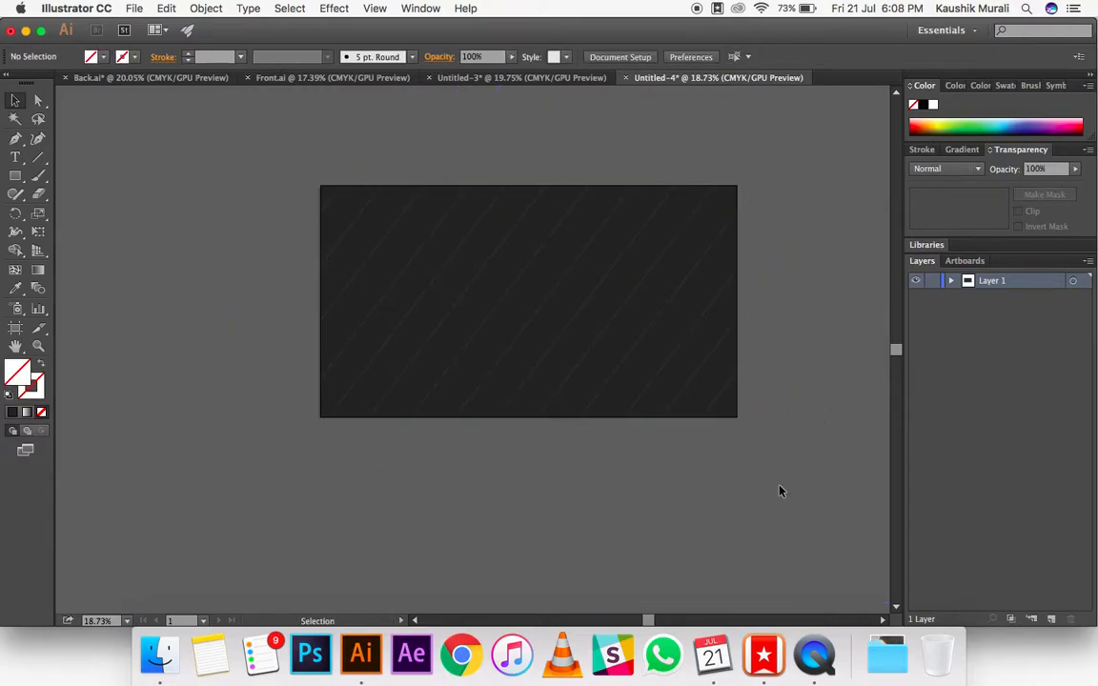
click(134, 8)
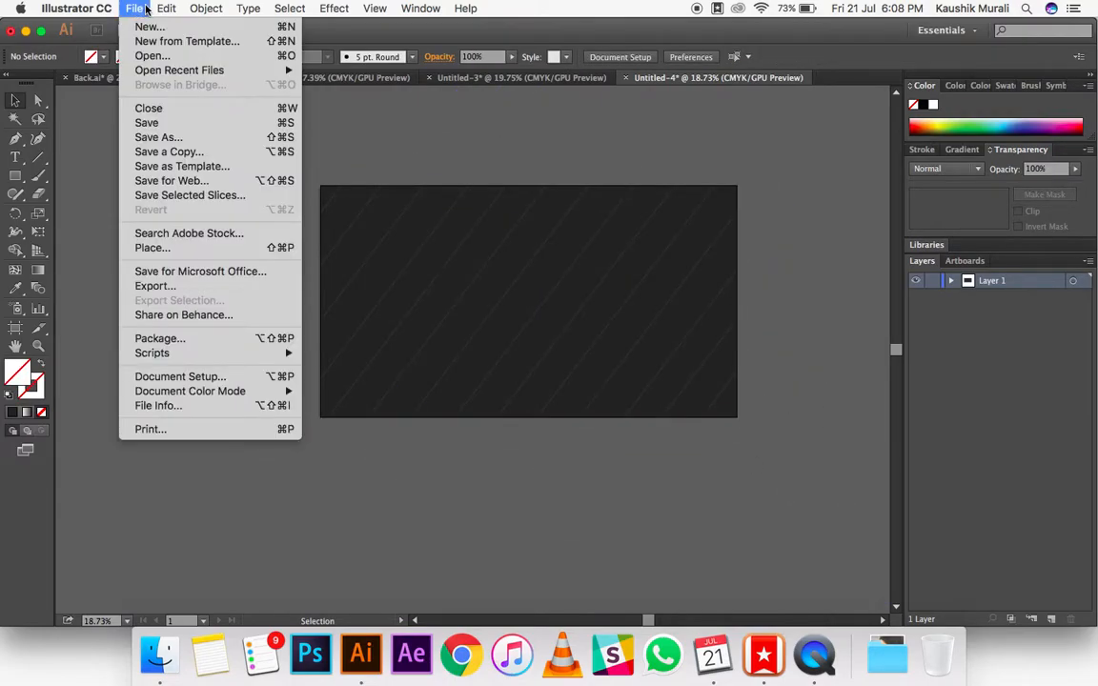
click(181, 247)
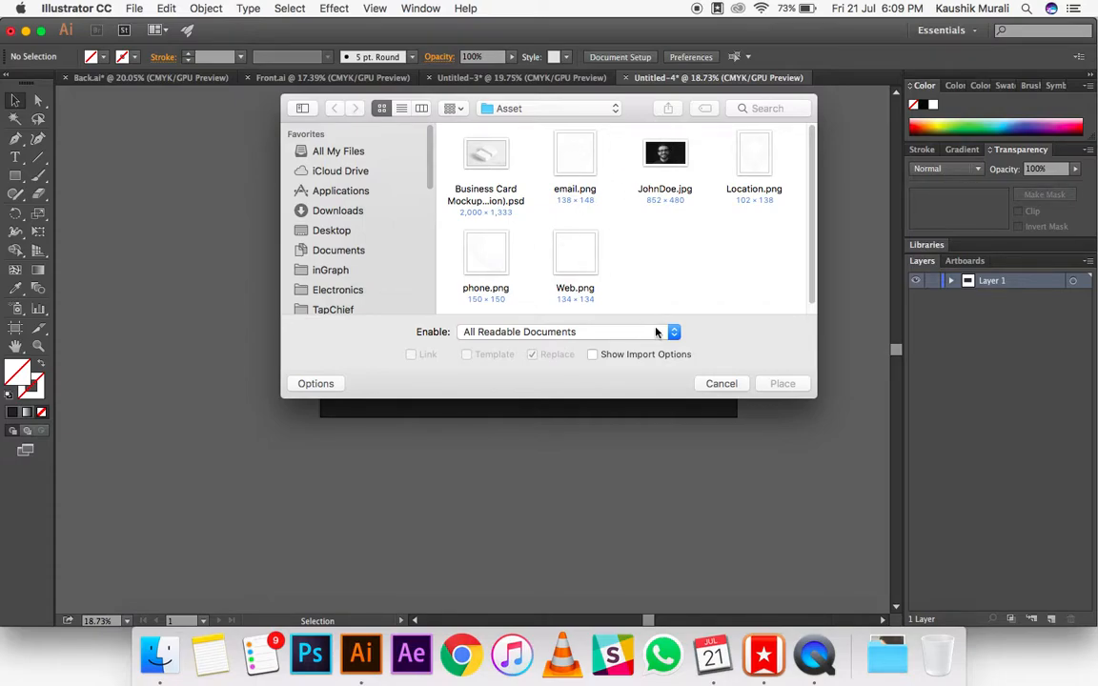
click(721, 384)
Step: Draw a rectangle about 632 by 387 px in the upper middle of the dark card and fill it white
drag(18, 182, 95, 177)
drag(488, 257, 578, 312)
double_click(12, 374)
drag(448, 329, 382, 276)
click(787, 310)
click(14, 100)
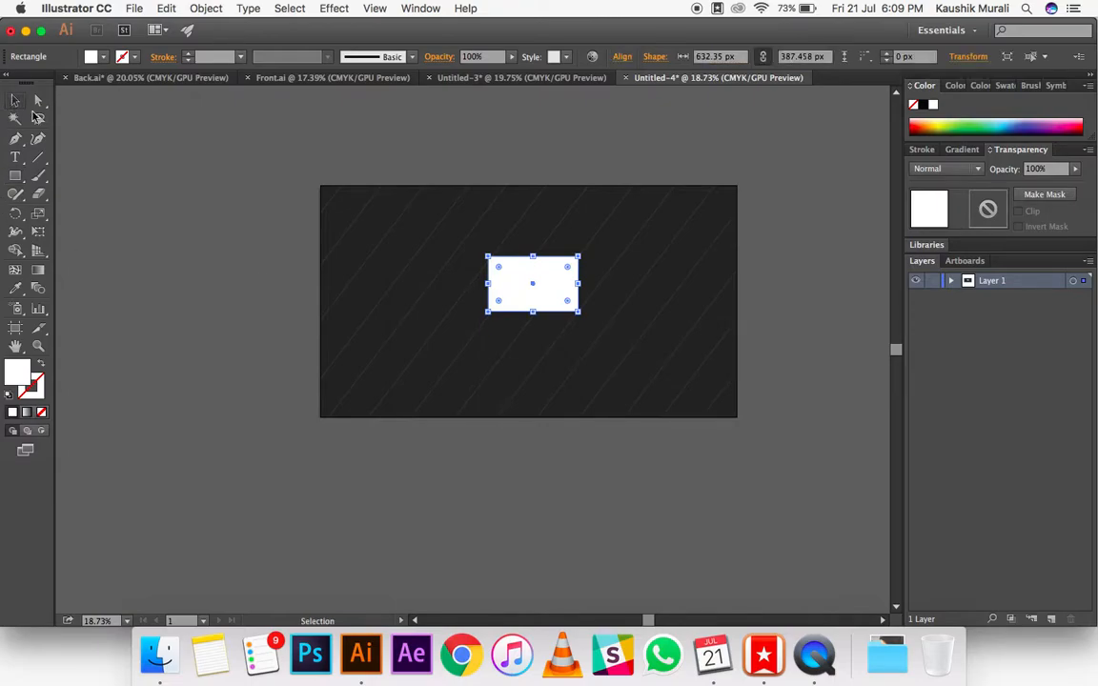
click(223, 282)
Step: Lock Layer 1 and add a new layer above it for the text
click(14, 156)
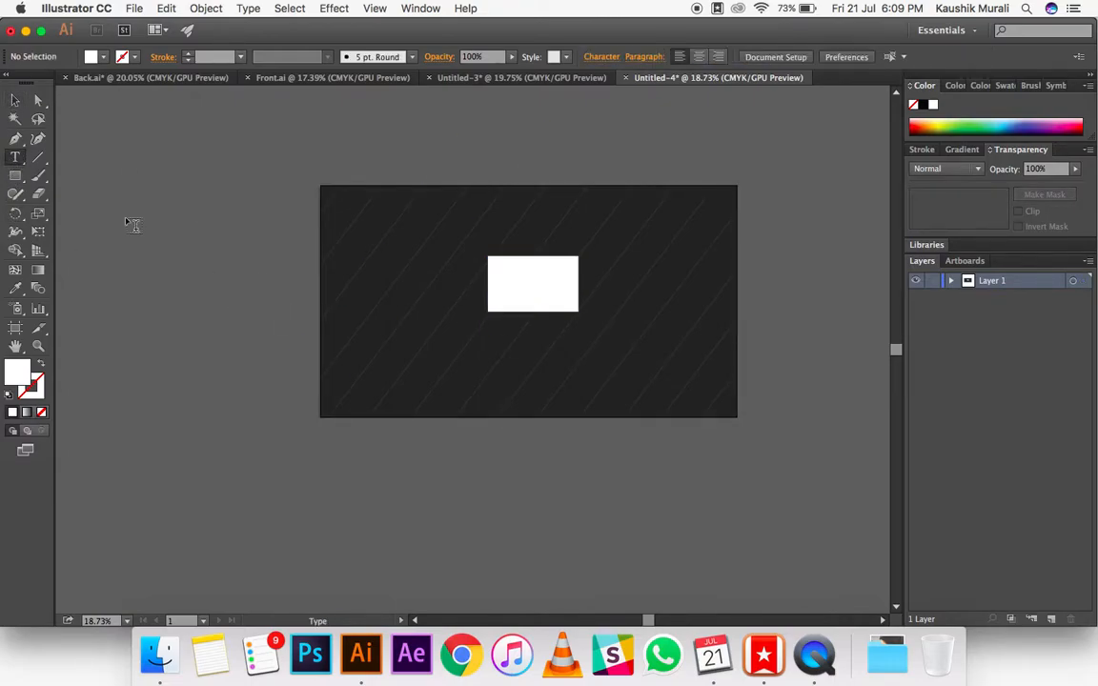
click(1087, 260)
click(1017, 248)
key(Return)
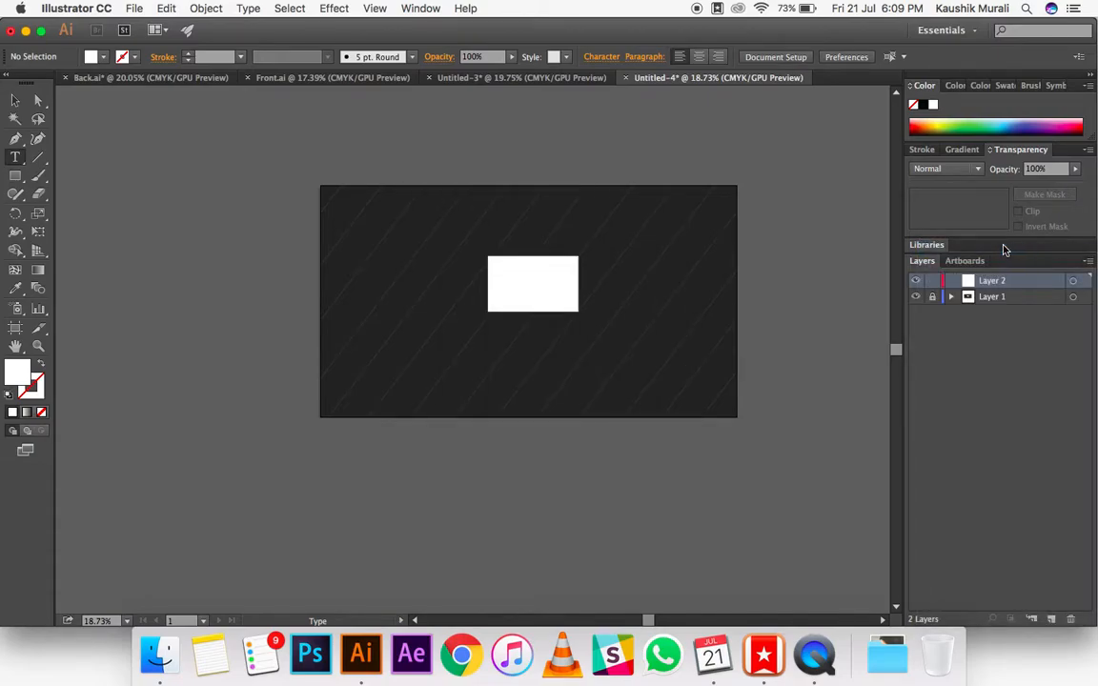
Step: Add the text "Vetor Studios" below the white rectangle and set its fill to white, ffffff
click(488, 344)
text(V)
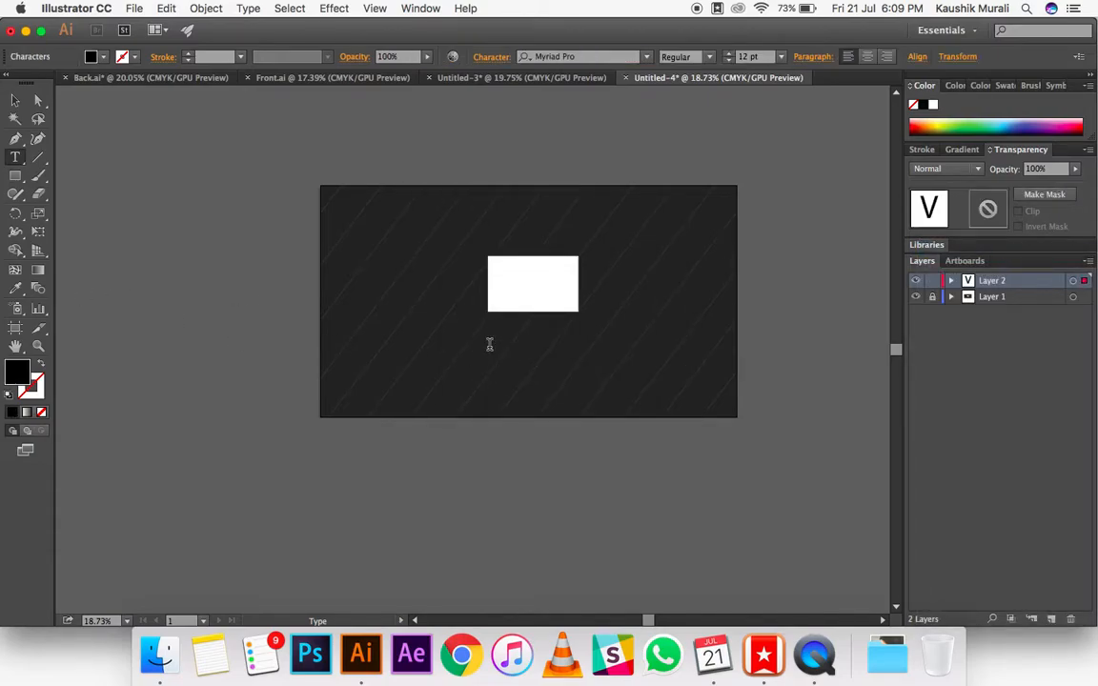
text(etor Studios)
double_click(16, 372)
drag(498, 340, 407, 279)
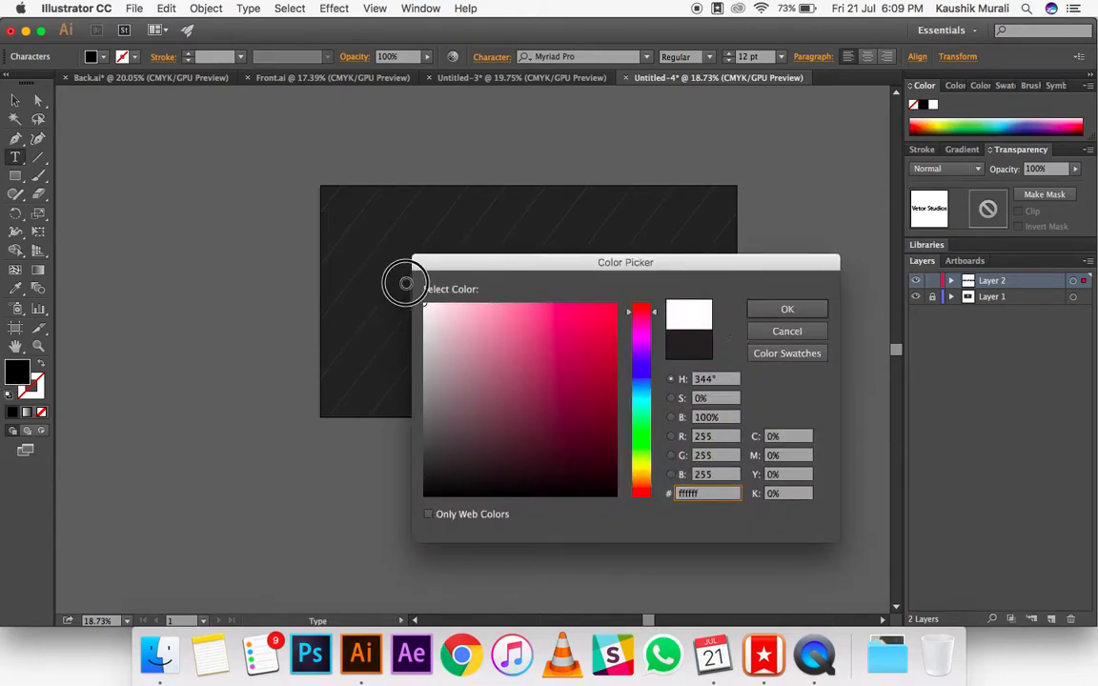
click(788, 308)
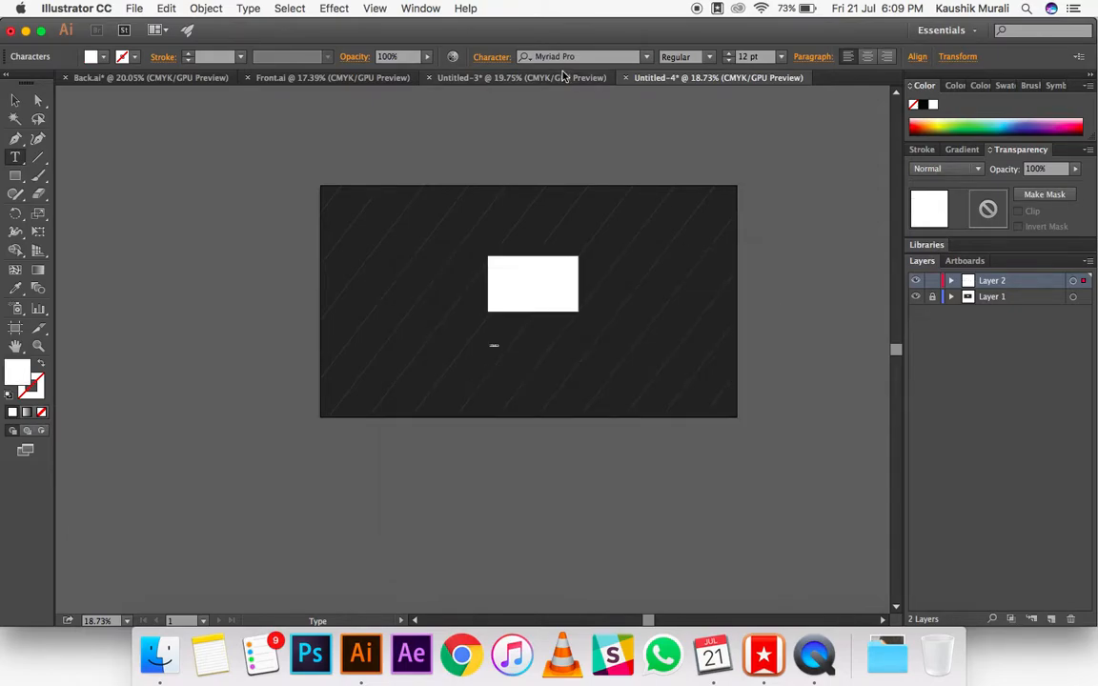
Step: Format the text in Proxima Nova Bold at 125 pt and correct its wording to "Vector Studios"
click(572, 58)
text(proxim)
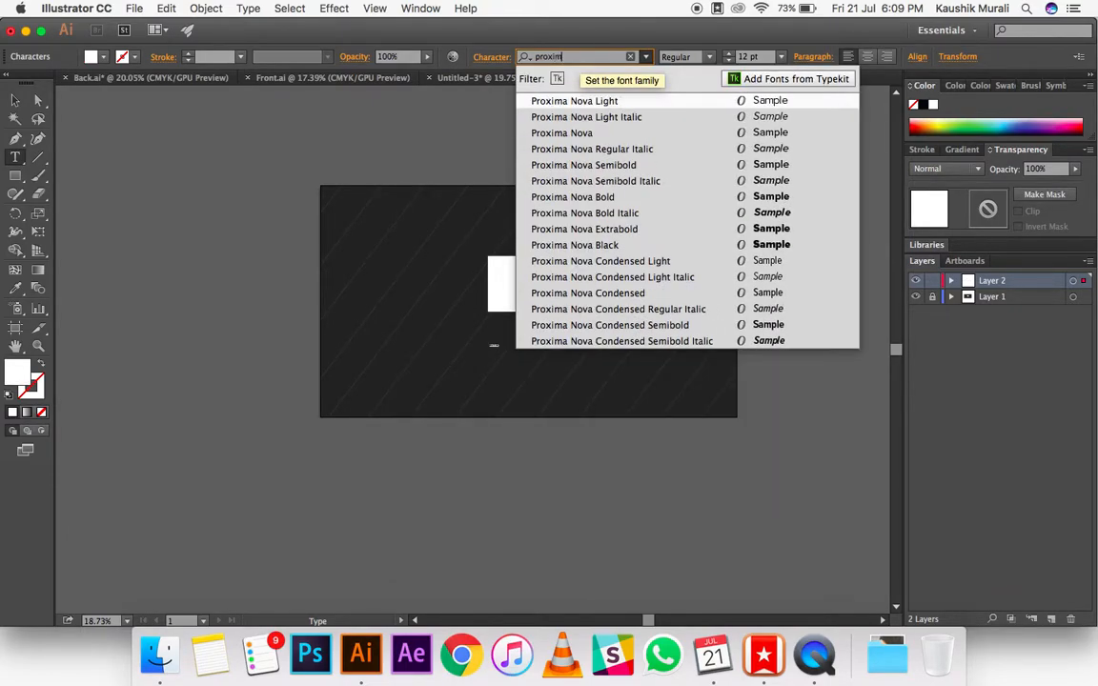
click(698, 196)
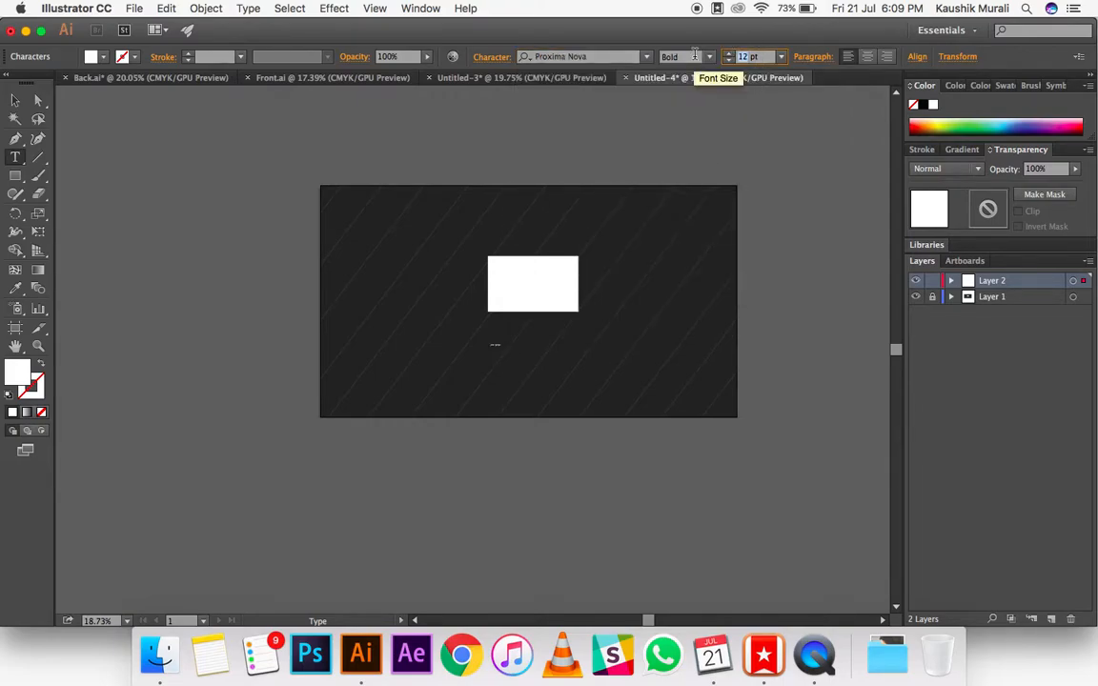
text(125)
key(Return)
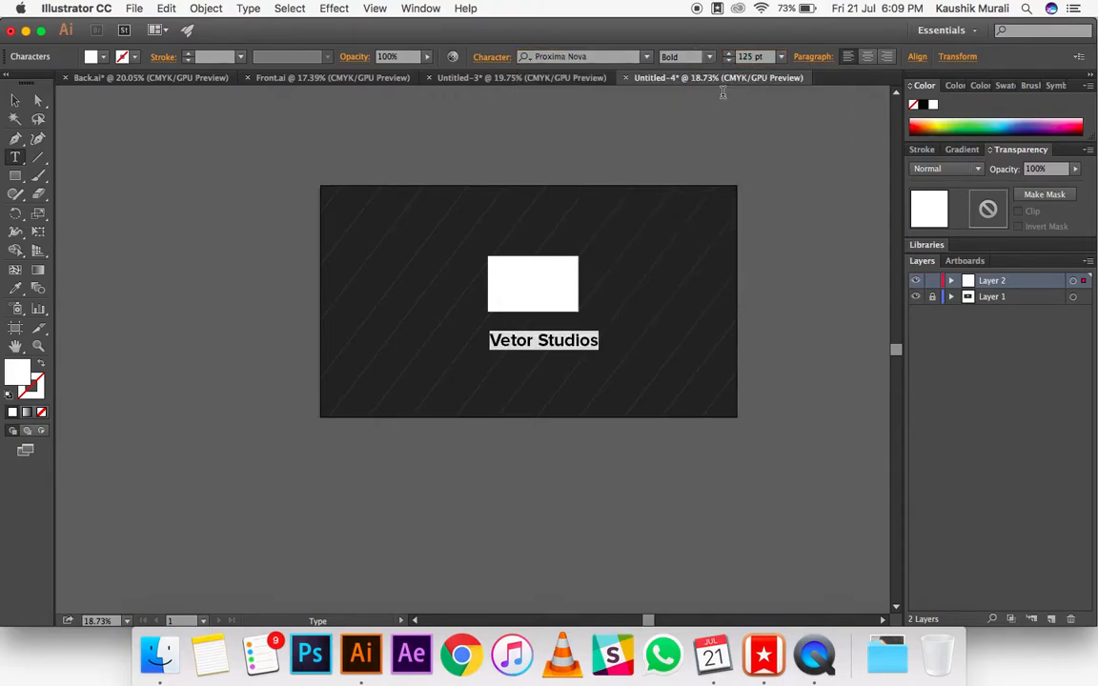
click(511, 340)
text(c)
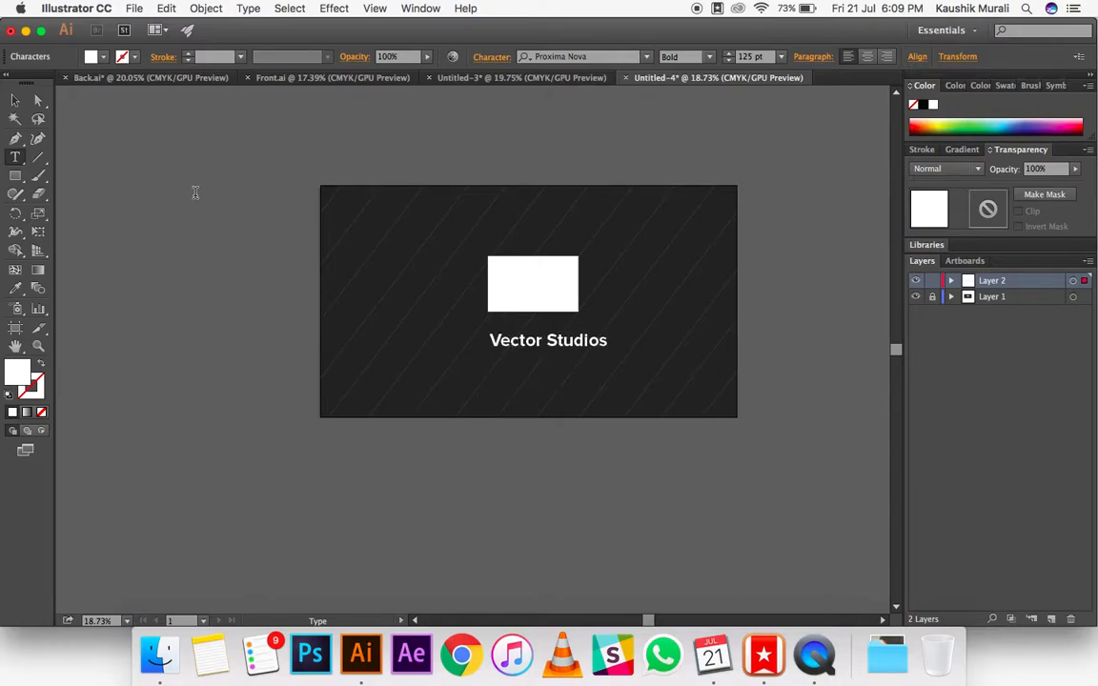
Step: Center the "Vector Studios" text horizontally on the artboard and move it slightly lower
click(15, 99)
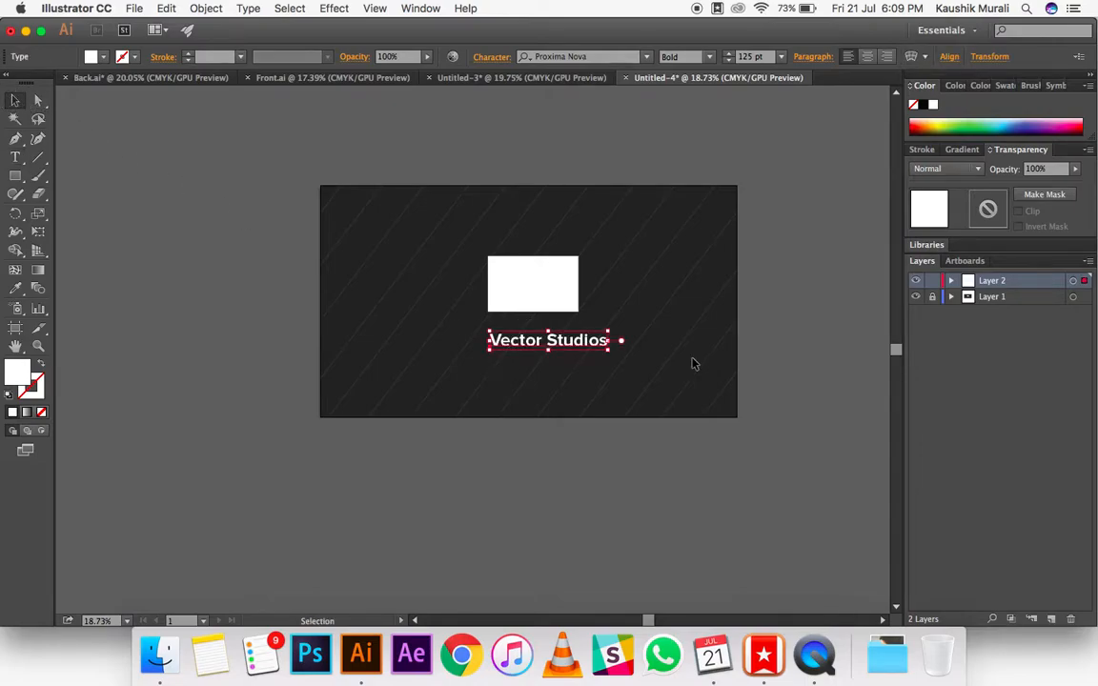
click(949, 57)
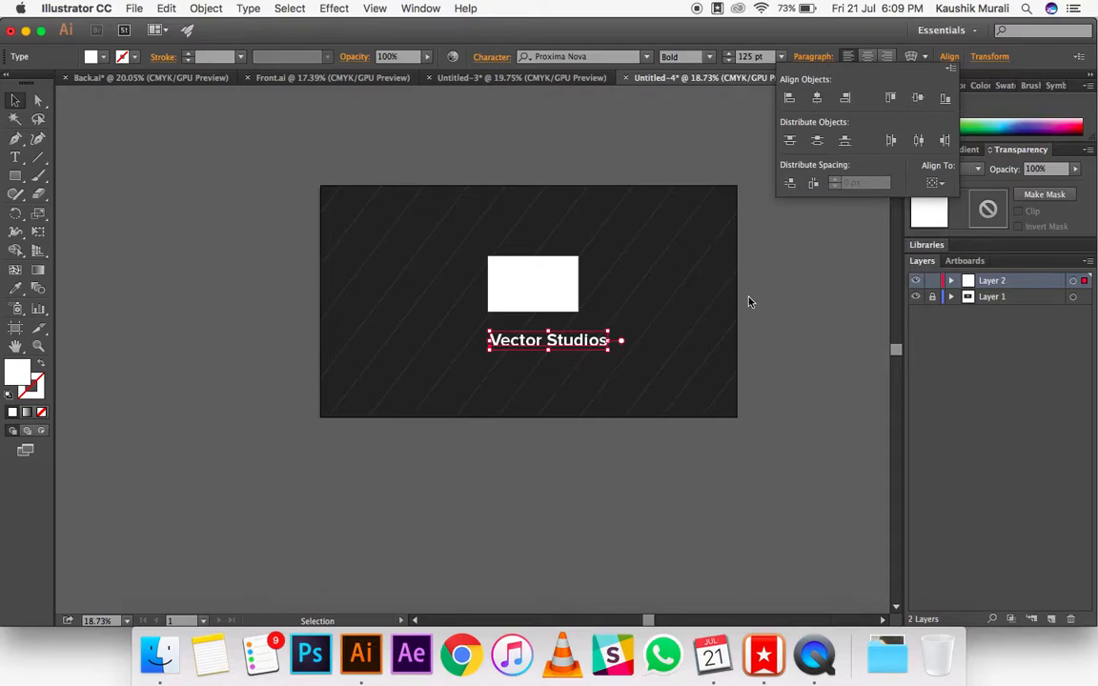
click(935, 182)
click(948, 234)
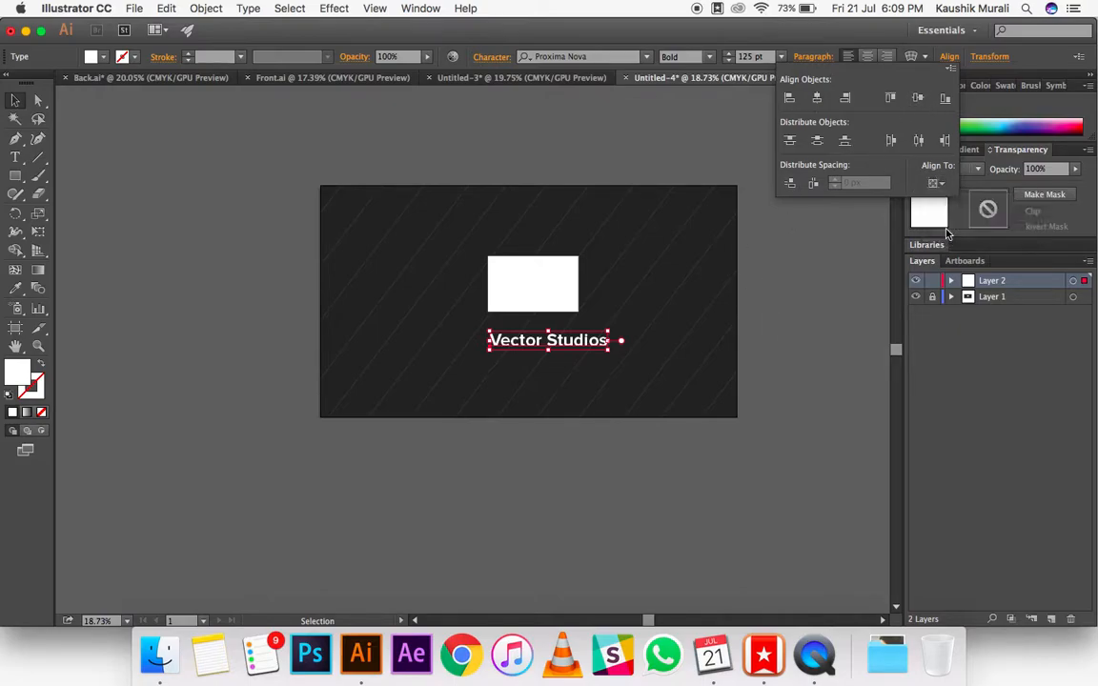
click(817, 99)
drag(544, 340, 544, 357)
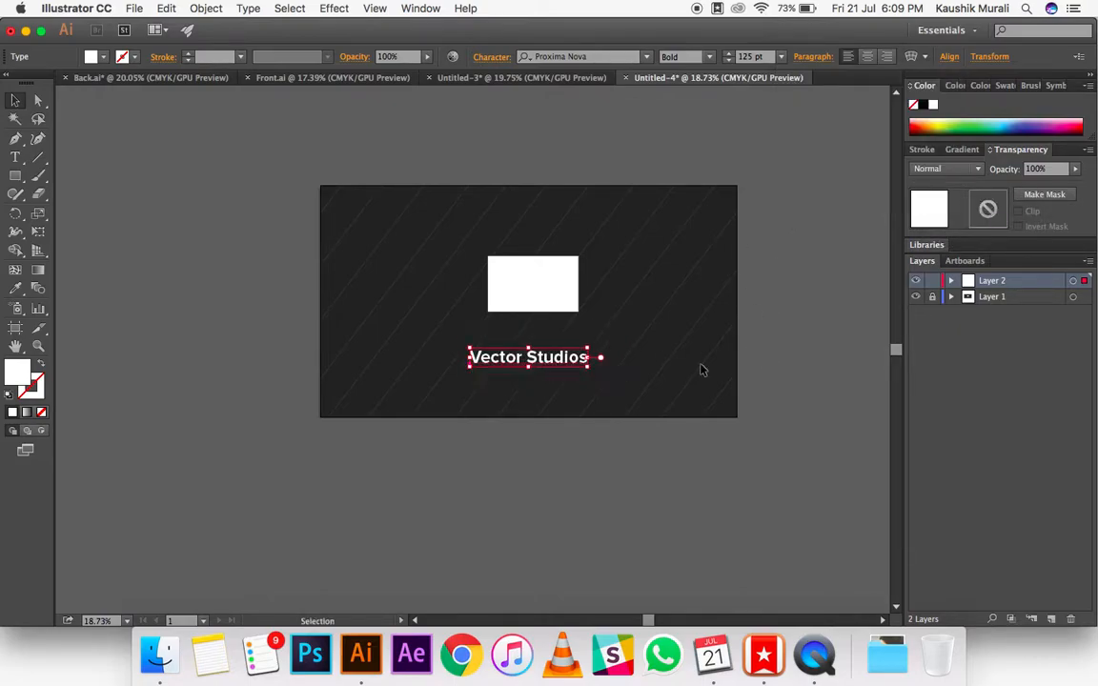
click(809, 363)
Step: With Layer 1 unlocked, center the white rectangle horizontally on the artboard and lock both layers
click(935, 298)
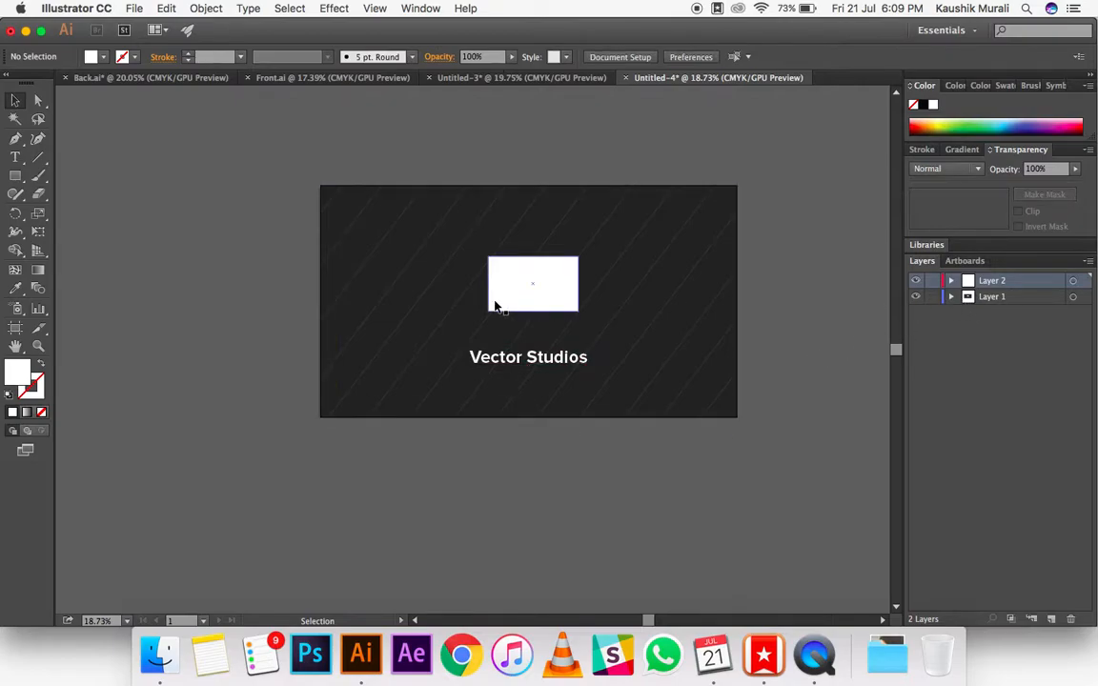
click(523, 289)
click(669, 120)
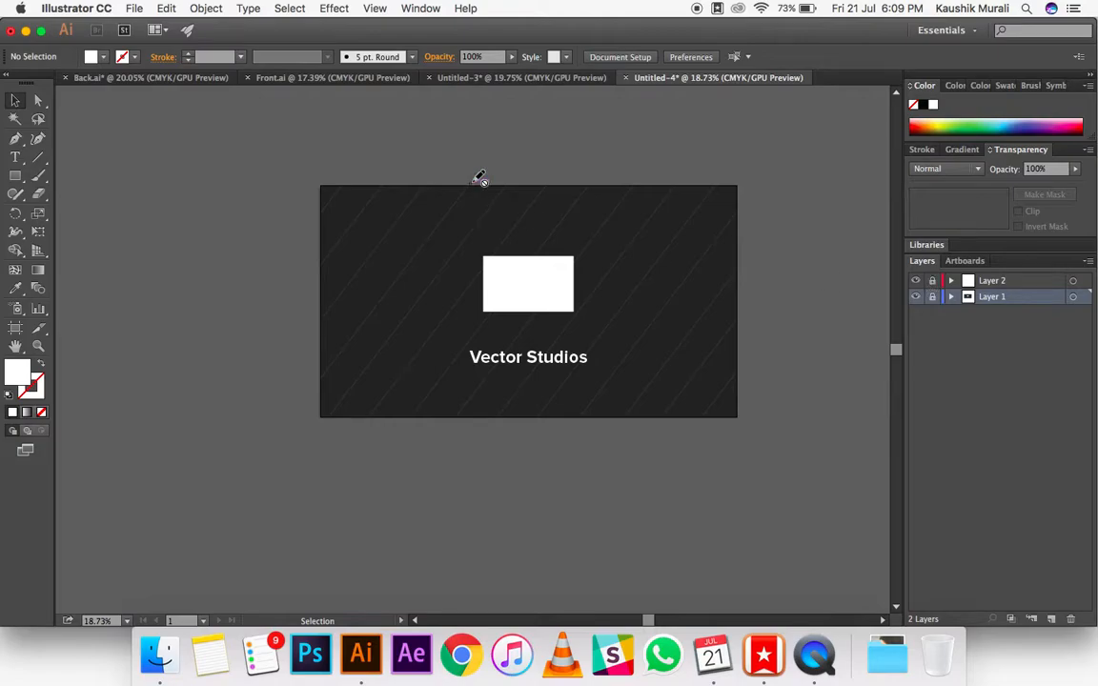
Step: Exit isolation mode in the Untitled-3 document and compare the card with the reference design in Back.ai
click(539, 78)
click(685, 168)
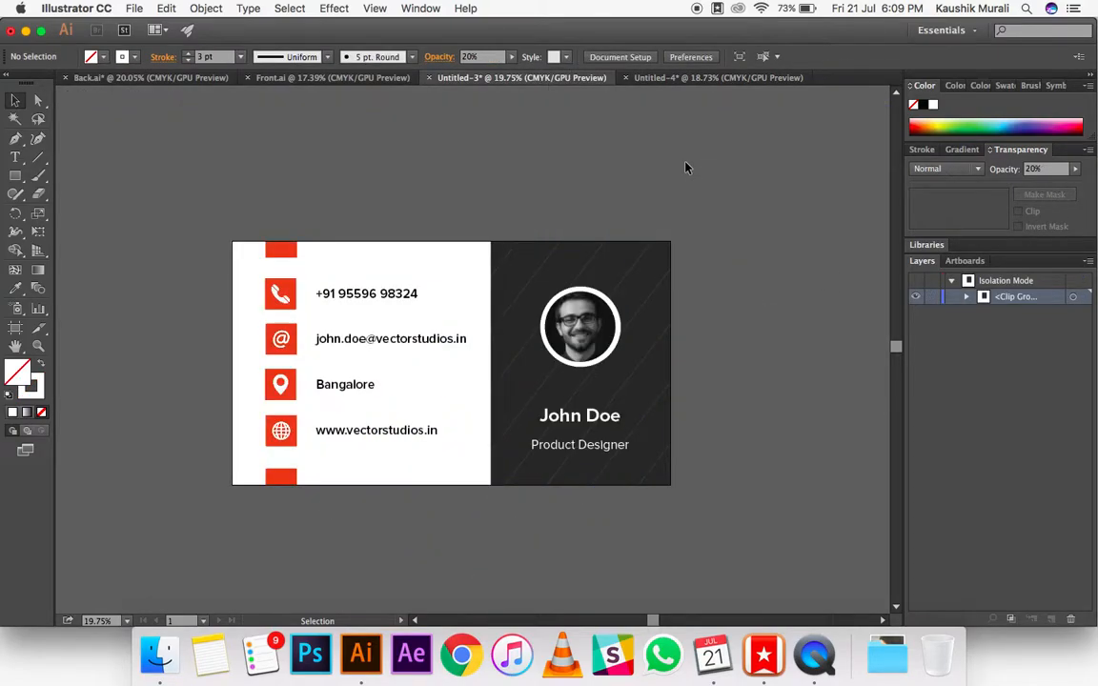
double_click(685, 167)
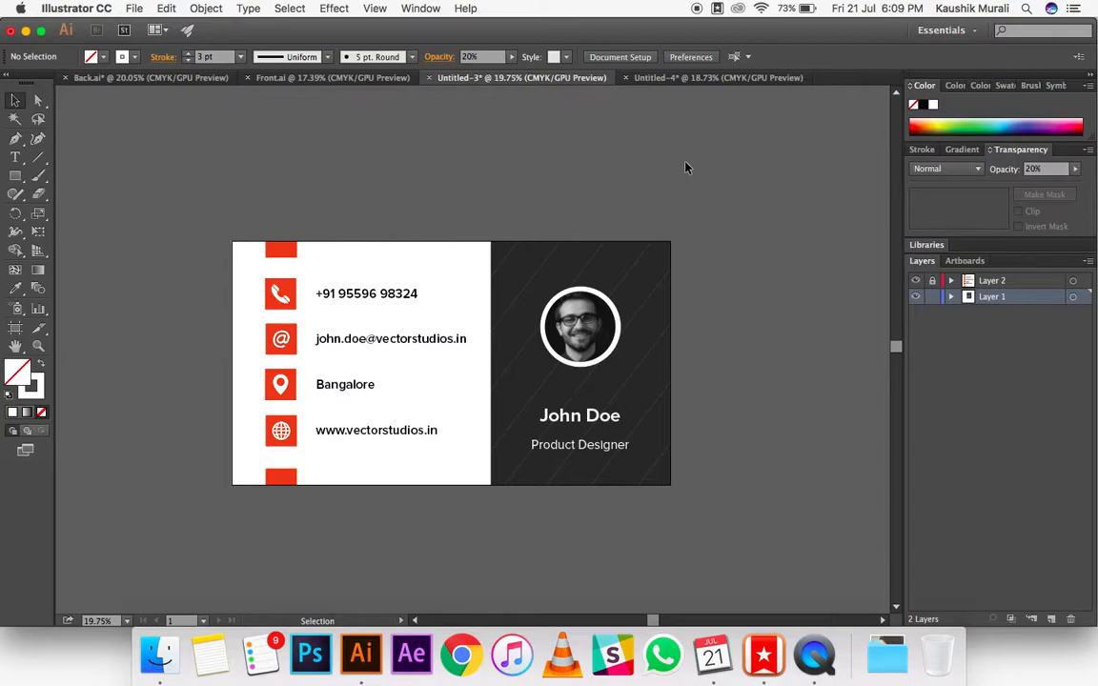
click(161, 81)
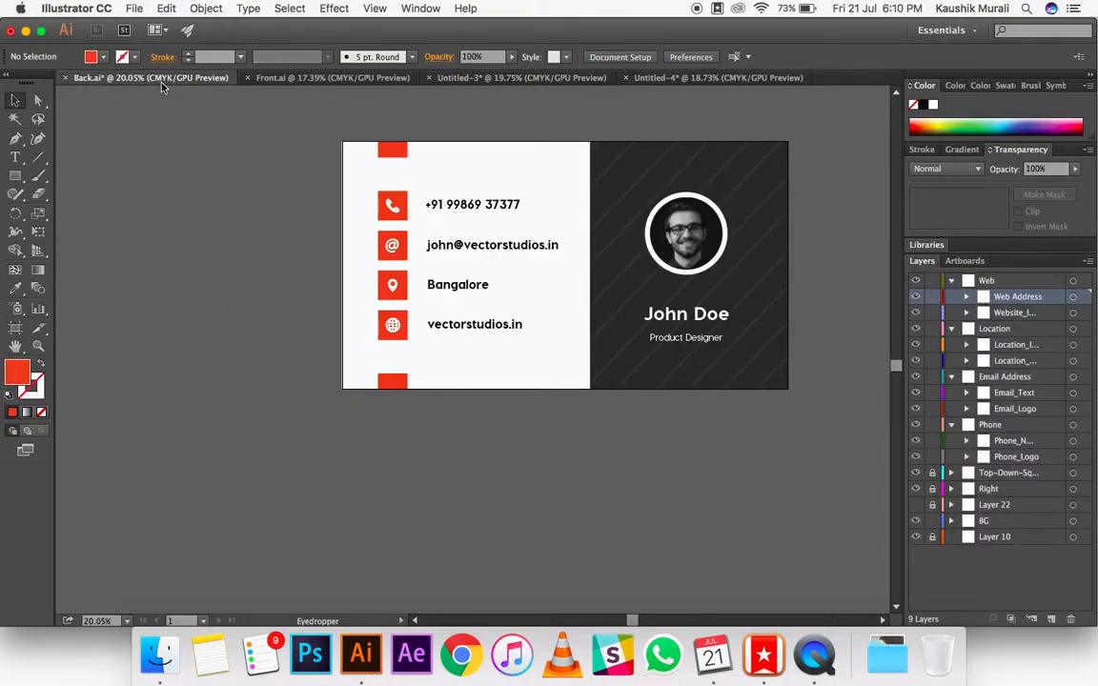
click(530, 80)
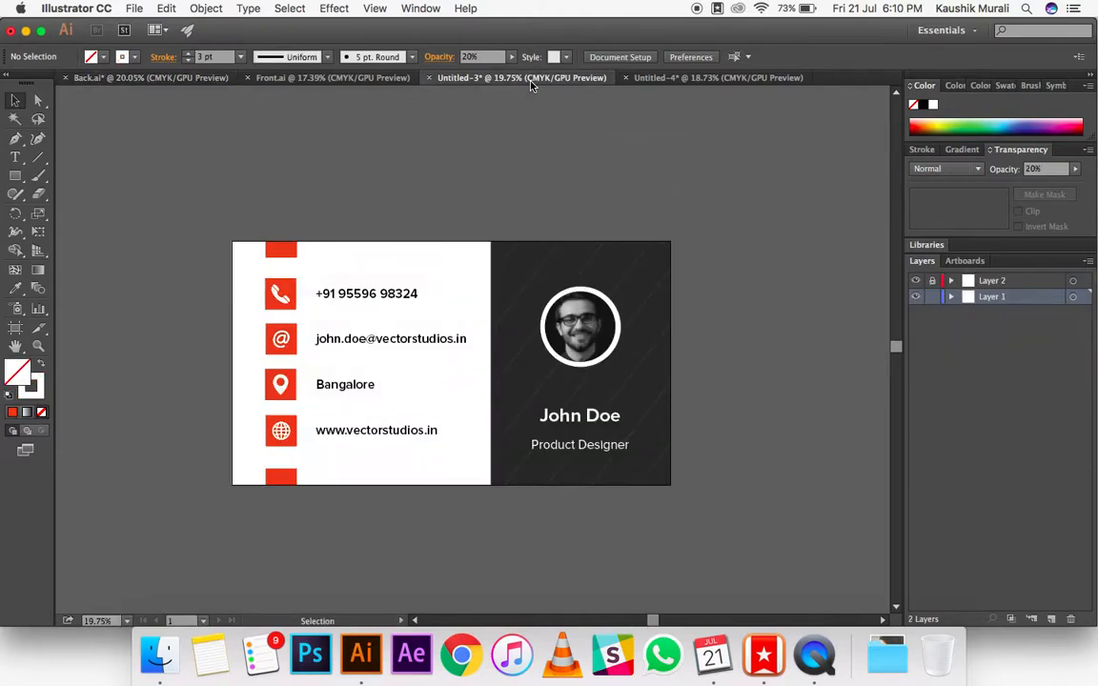